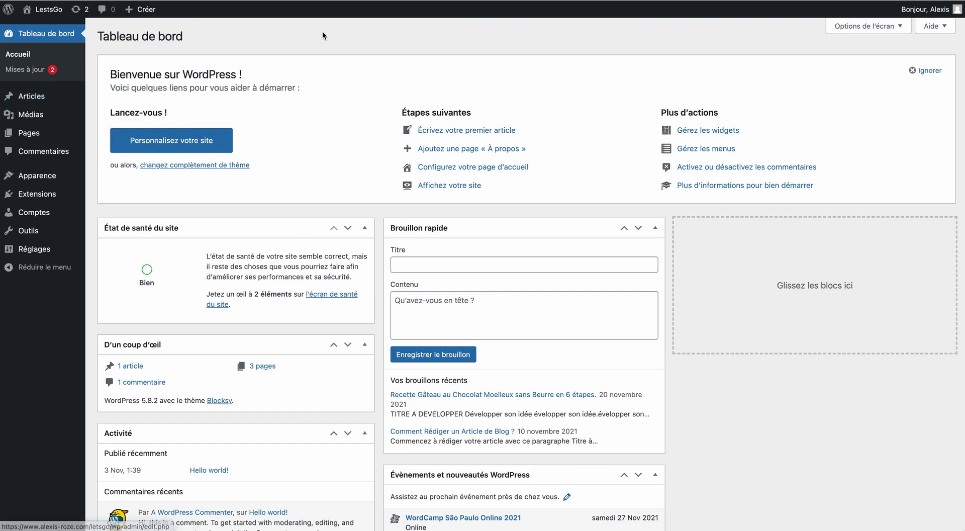
Create a new article titled "Recette Gâteau au Chocolat Moelleux sans Beurre en 6 étapes.".
{"action": "mouse_move", "coordinate": [144, 15]}
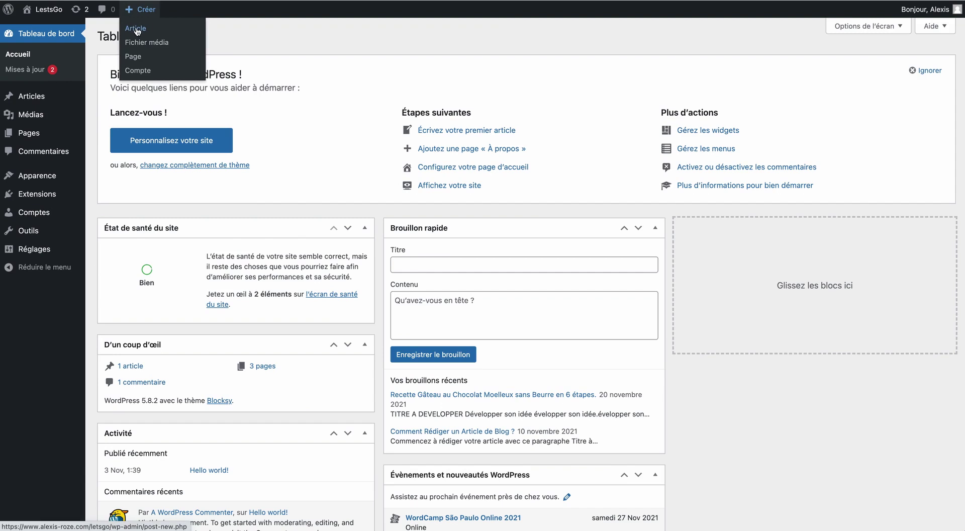
{"action": "mouse_move", "coordinate": [46, 96]}
{"action": "left_click", "coordinate": [112, 115]}
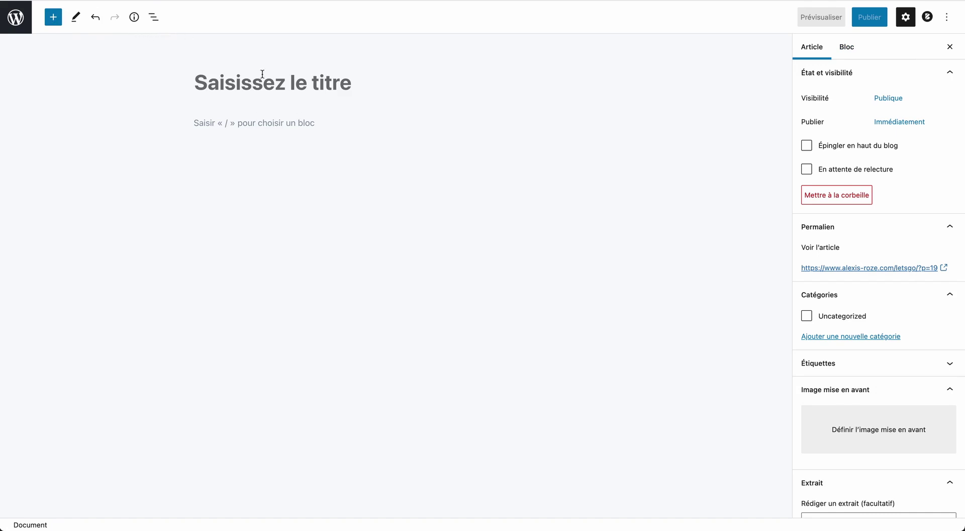
{"action": "left_click", "coordinate": [242, 82]}
{"action": "type", "text": "Recette Gâteau au Chocolat Moelleux sans Beurre en 6 étapes."}
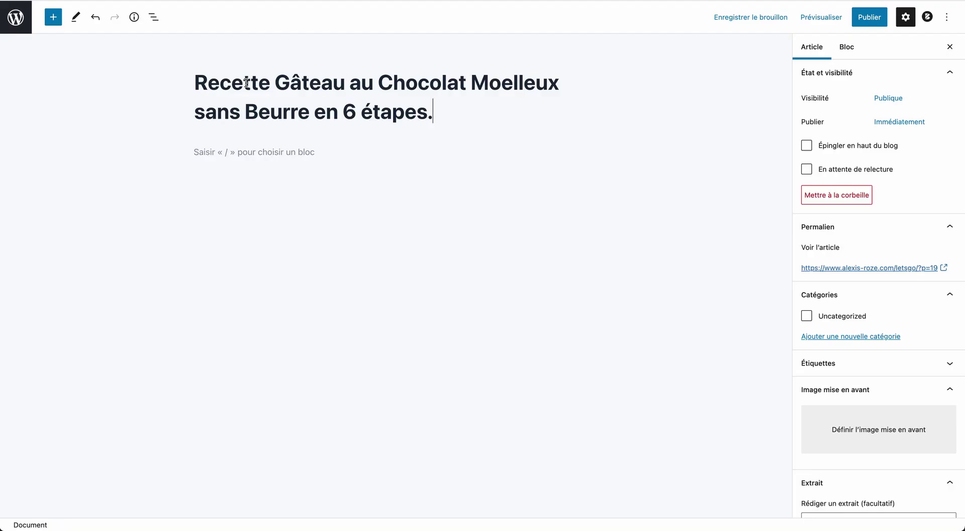
Start the article body with two separate placeholder paragraphs, each reading "TITRE A DEVELOPPER".
{"action": "left_click", "coordinate": [206, 154]}
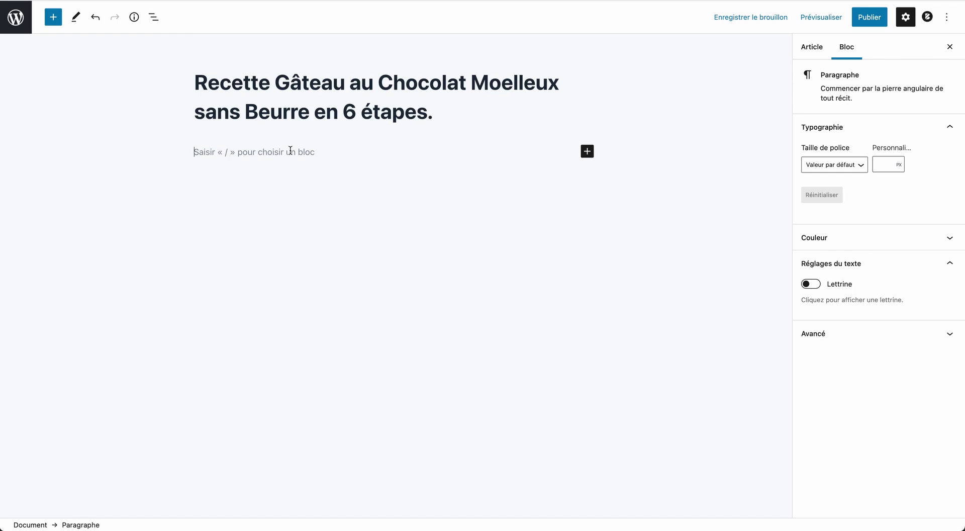
{"action": "type", "text": "TI"}
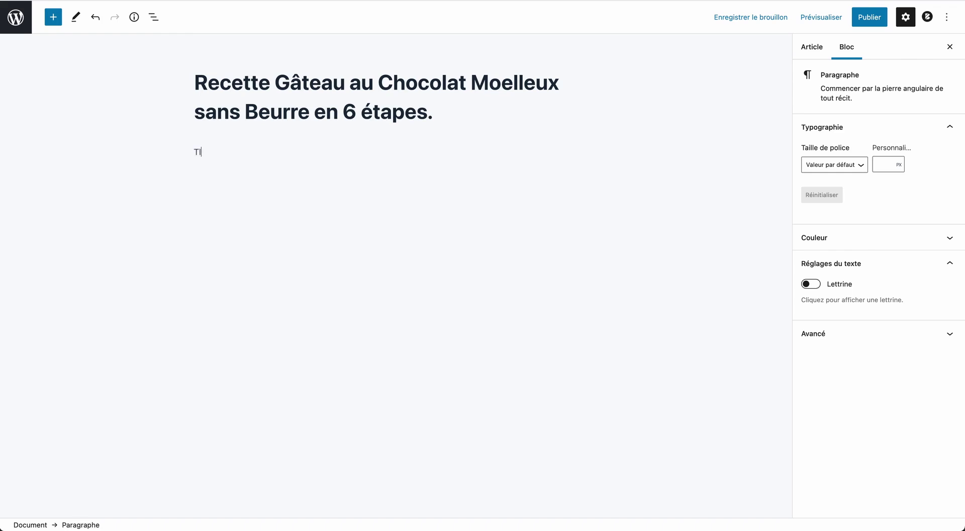
{"action": "type", "text": "TRE A DEVELOPPER"}
{"action": "key", "text": "Return"}
{"action": "type", "text": "TITRE À"}
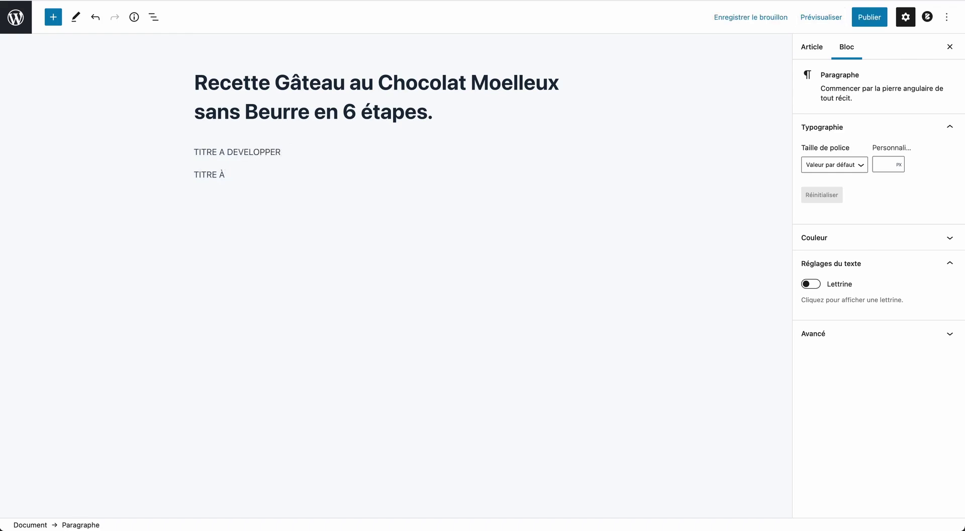
{"action": "key", "text": "BackSpace"}
{"action": "type", "text": "A DEVEL"}
{"action": "key", "text": "BackSpace"}
{"action": "type", "text": "LOPPER"}
{"action": "key", "text": "Return"}
Add three more "TITRE A DEVELOPPER" paragraphs below, followed by a final paragraph reading "CONCLUSION".
{"action": "type", "text": "TITRE DE VELOPPER"}
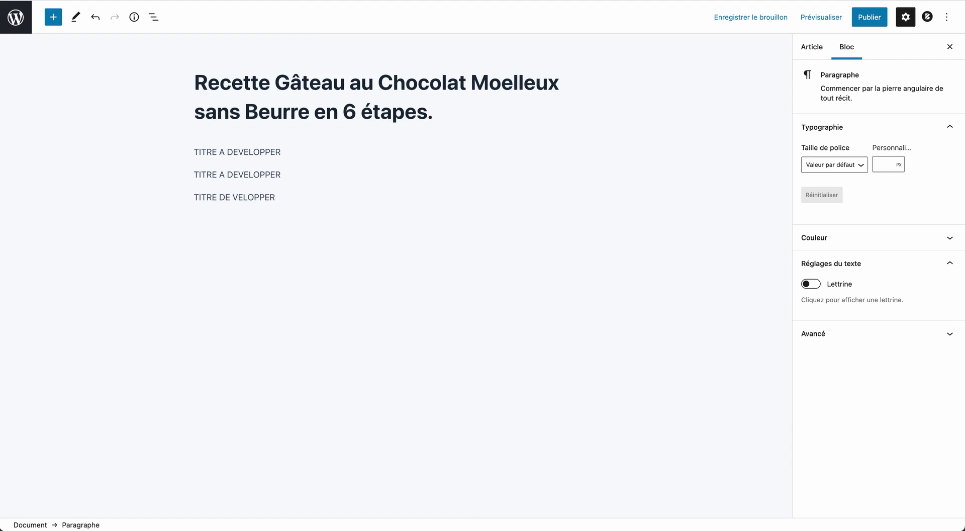
{"action": "key", "text": "super+a"}
{"action": "type", "text": "TITRE A DEVELOPPER"}
{"action": "key", "text": "Return"}
{"action": "type", "text": "TITRE A DEVELOPPER"}
{"action": "key", "text": "Return"}
{"action": "type", "text": "TITRE A DEVELOPPER"}
{"action": "key", "text": "Return"}
{"action": "type", "text": "CONCLUSIONS"}
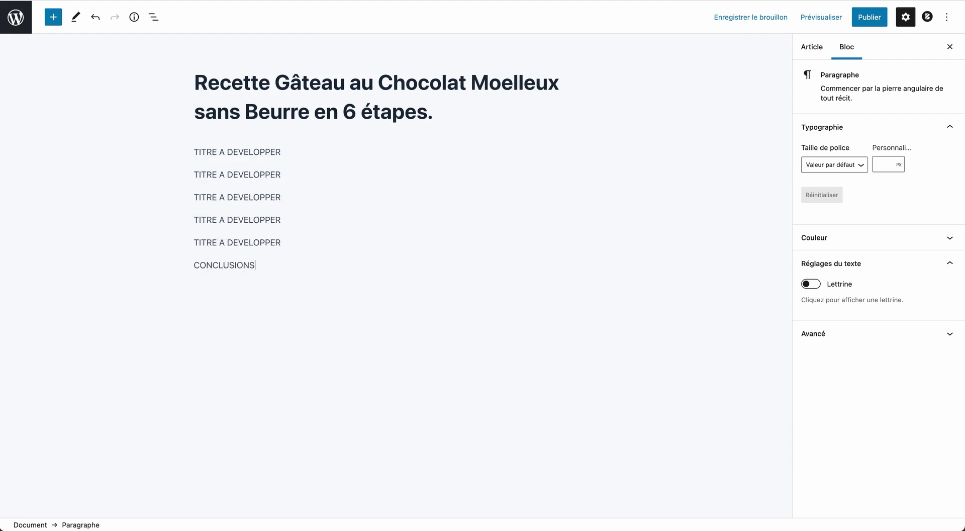
{"action": "key", "text": "BackSpace"}
Transform the first "TITRE A DEVELOPPER" paragraph under the article title into an H2 heading (Titre).
{"action": "left_click", "coordinate": [215, 152]}
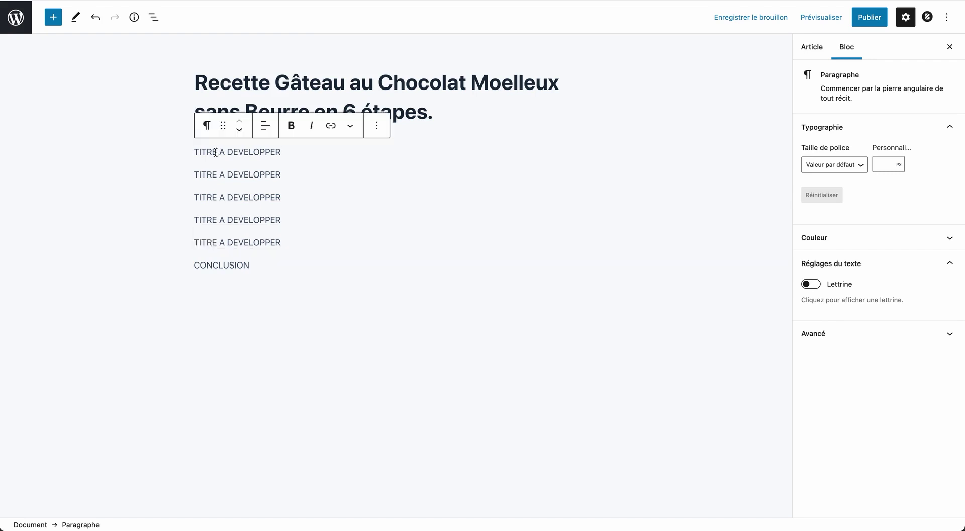
{"action": "left_click", "coordinate": [288, 151]}
{"action": "left_click", "coordinate": [301, 171]}
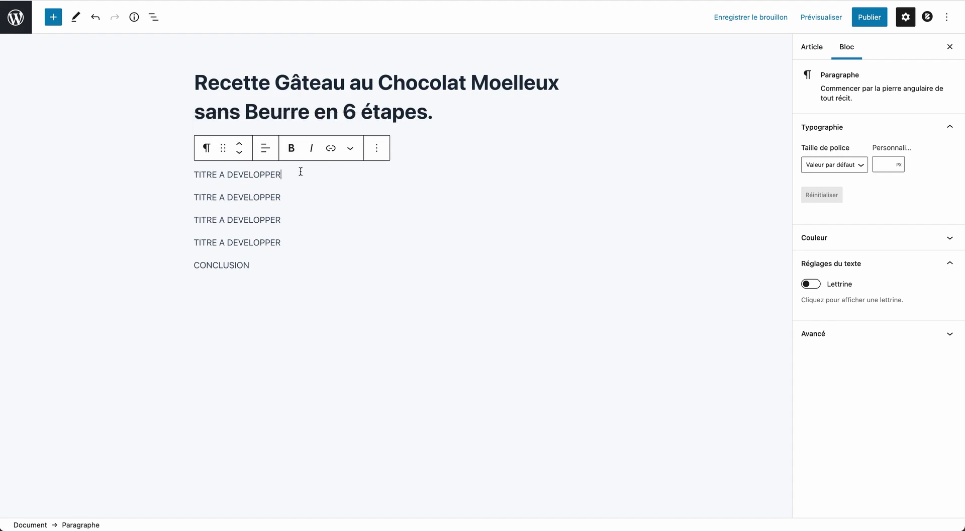
{"action": "left_click", "coordinate": [294, 196]}
{"action": "left_click", "coordinate": [292, 149]}
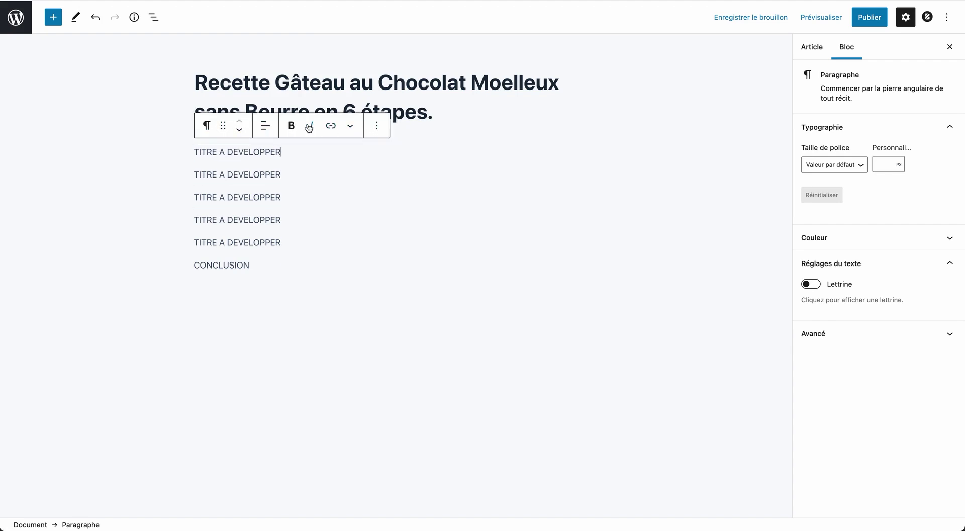
{"action": "left_click", "coordinate": [207, 127]}
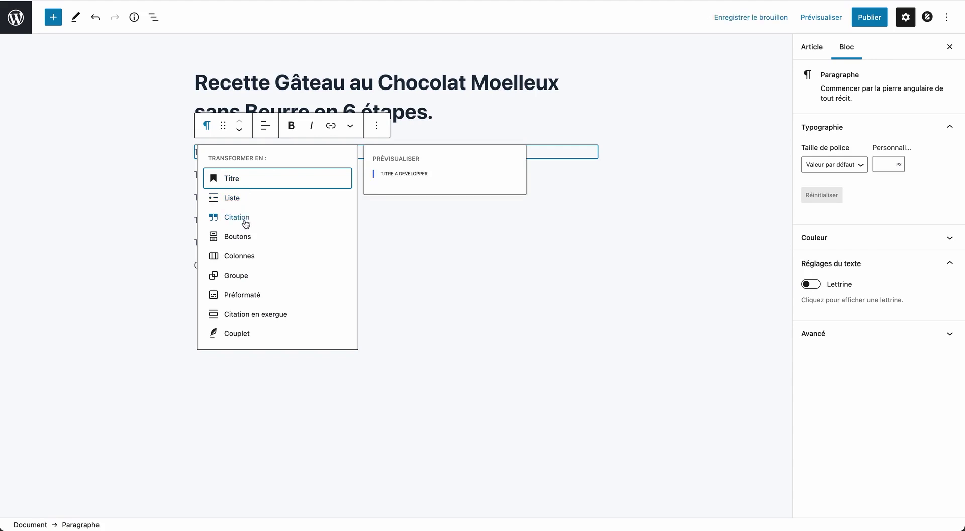
{"action": "left_click", "coordinate": [234, 182]}
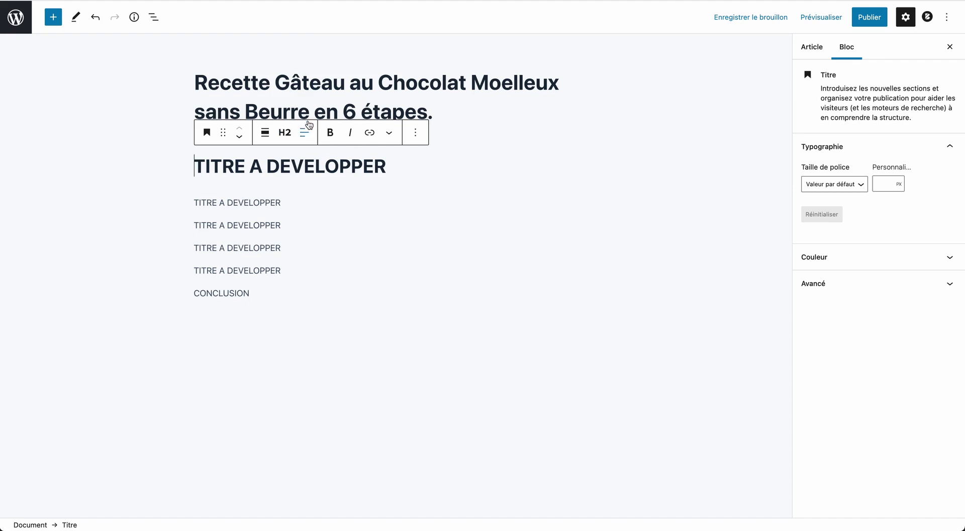
Transform the remaining "TITRE A DEVELOPPER" paragraphs and the "CONCLUSION" paragraph into H2 headings.
{"action": "left_click", "coordinate": [336, 84]}
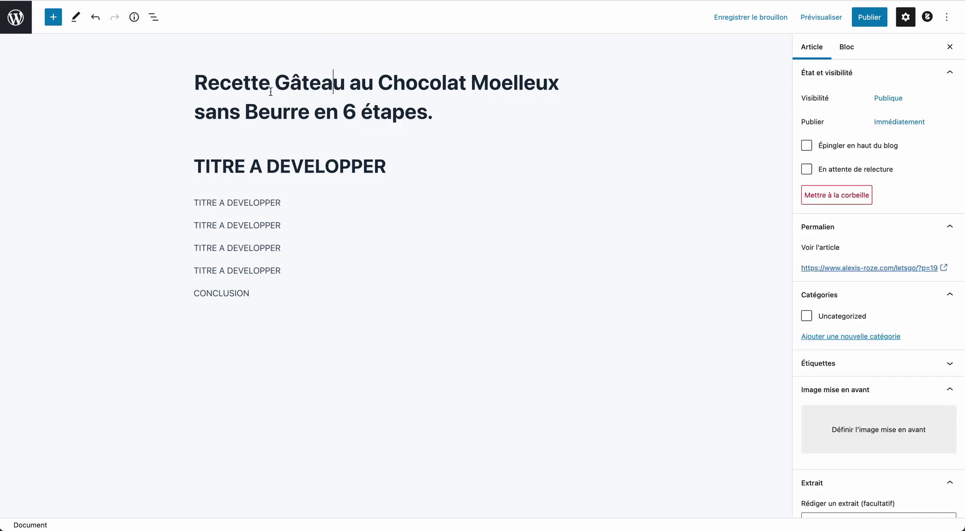
{"action": "left_click", "coordinate": [383, 155]}
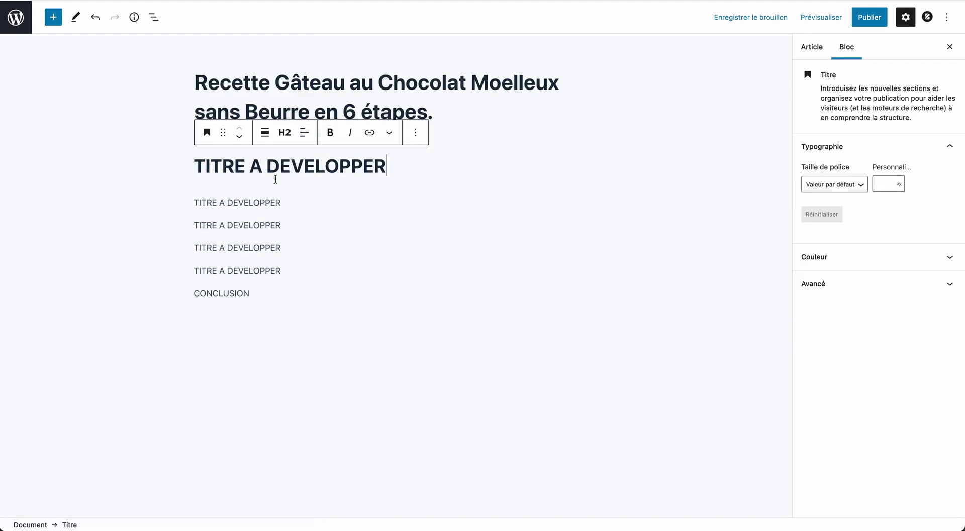
{"action": "left_click", "coordinate": [289, 202]}
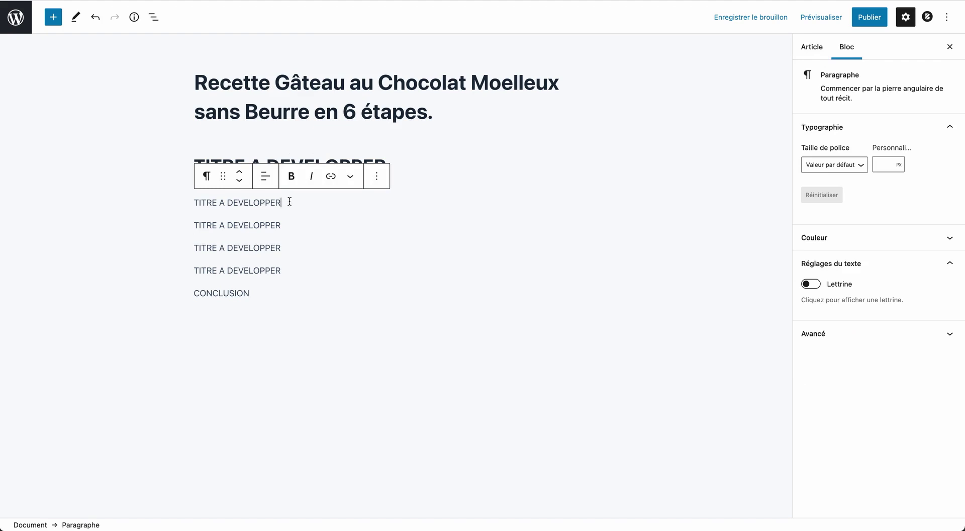
{"action": "left_click", "coordinate": [206, 176]}
{"action": "left_click", "coordinate": [234, 227]}
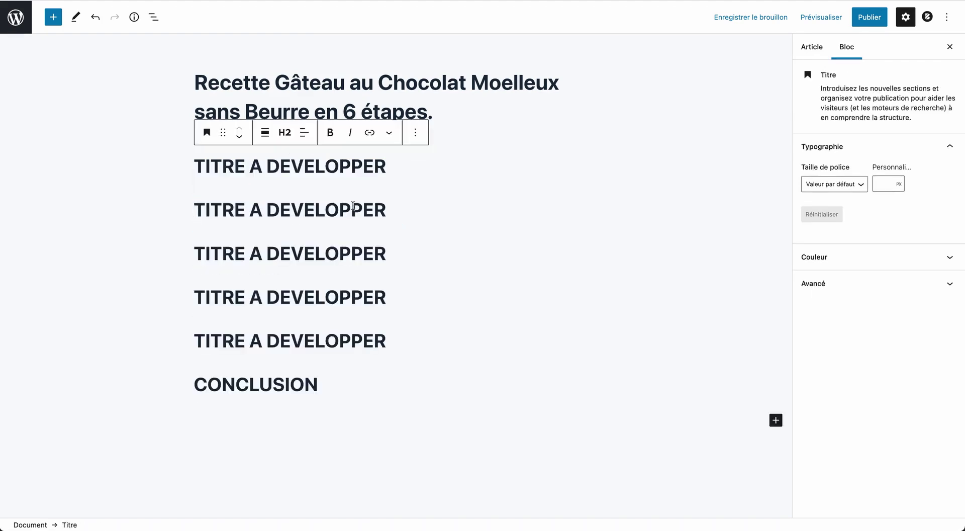
Insert a "SOUS TITRE" block beneath the first H2 heading and make it an H3 heading.
{"action": "key", "text": "Return"}
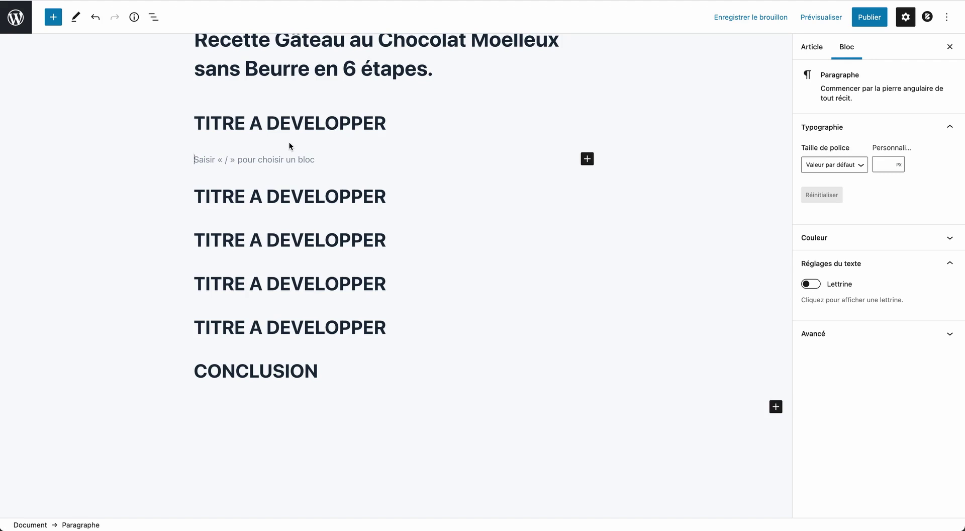
{"action": "type", "text": "SOUS TITRE"}
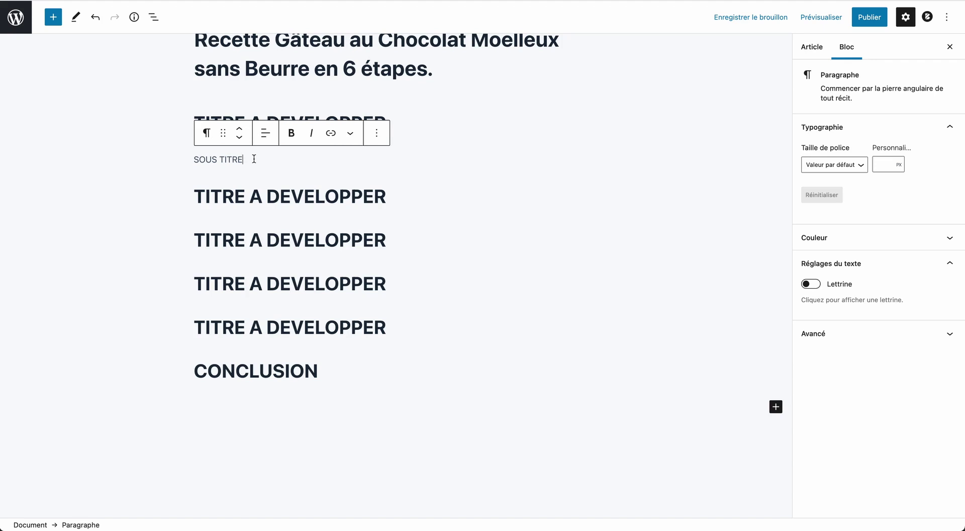
{"action": "left_click", "coordinate": [206, 133]}
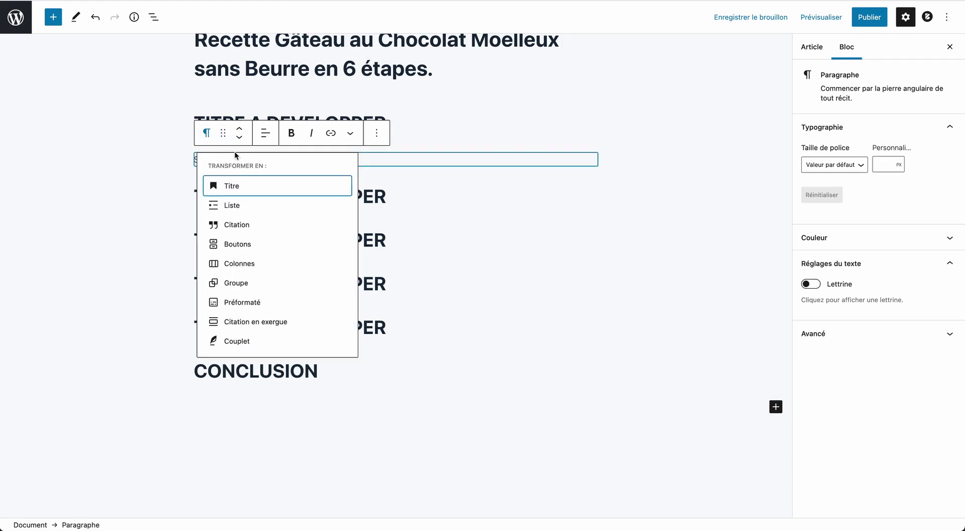
{"action": "left_click", "coordinate": [244, 187]}
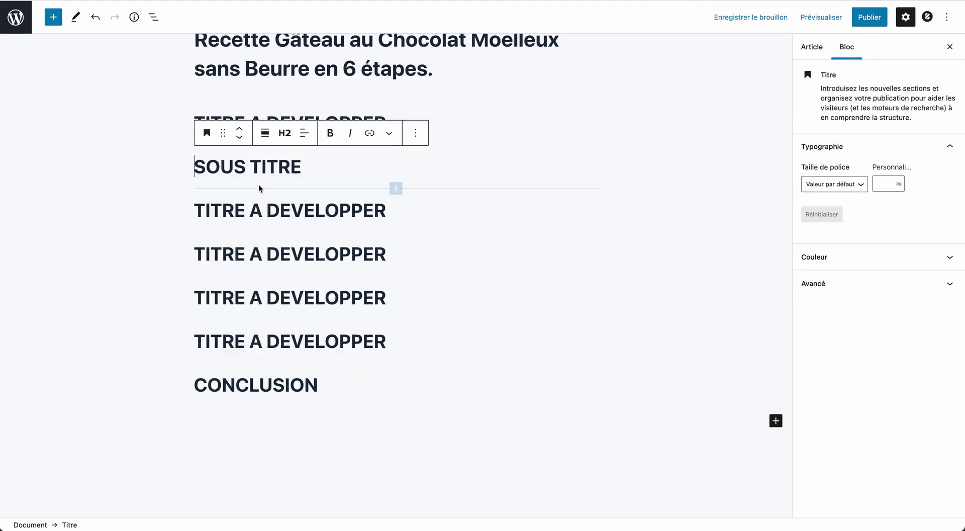
{"action": "left_click", "coordinate": [285, 134]}
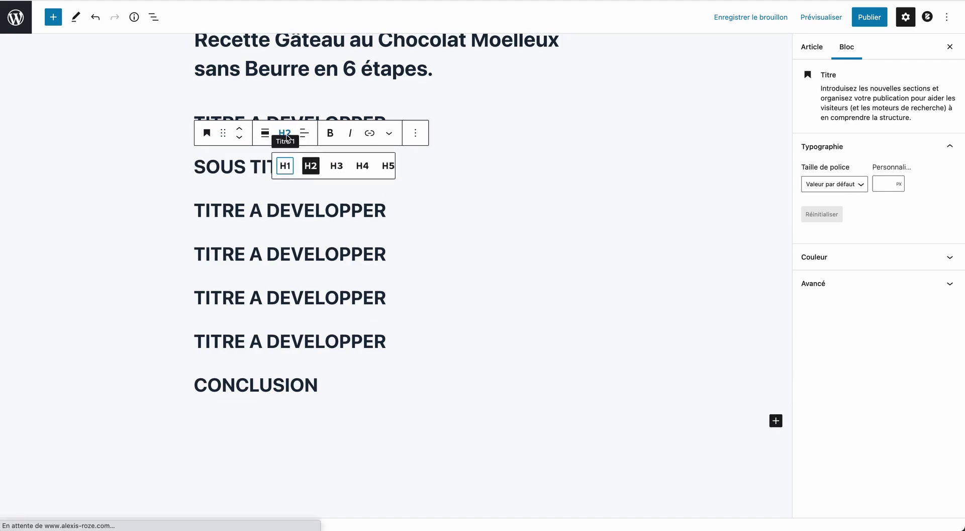
{"action": "scroll", "coordinate": [338, 169], "scroll_direction": "right", "scroll_amount": 2}
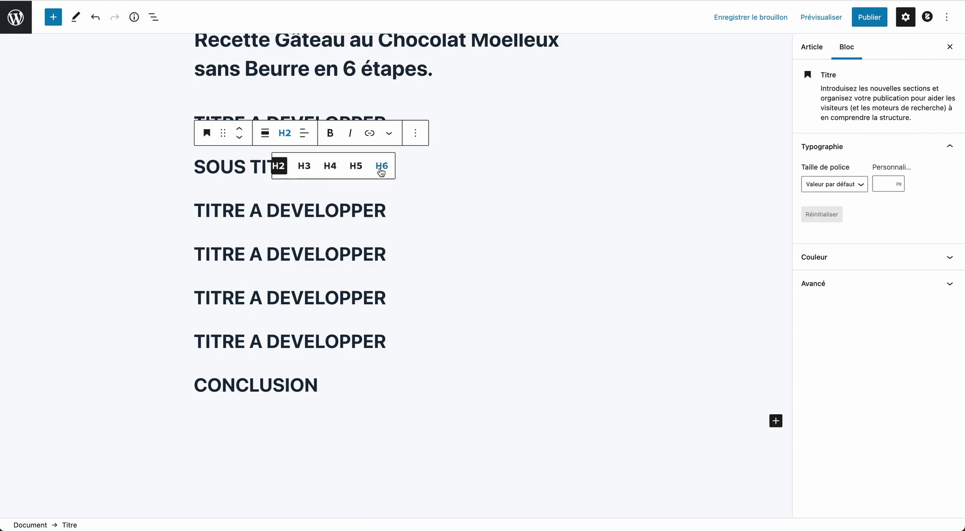
{"action": "scroll", "coordinate": [367, 169], "scroll_direction": "left", "scroll_amount": 2}
{"action": "left_click", "coordinate": [344, 167]}
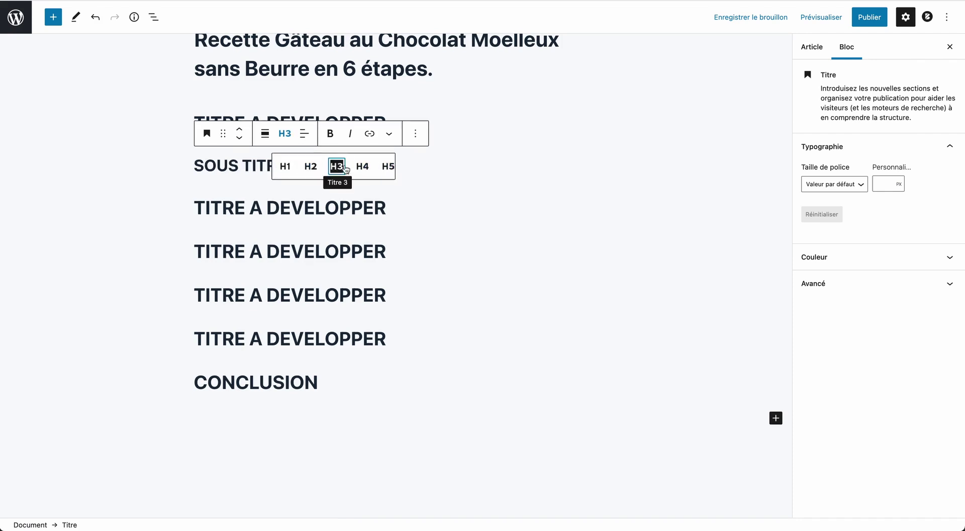
Insert a "SOUS SOUS TITRE" block beneath the "SOUS TITRE" heading and make it an H4 heading.
{"action": "left_click", "coordinate": [235, 166]}
{"action": "left_click", "coordinate": [309, 165]}
{"action": "key", "text": "Return"}
{"action": "type", "text": "SOUS SOUS TITRE"}
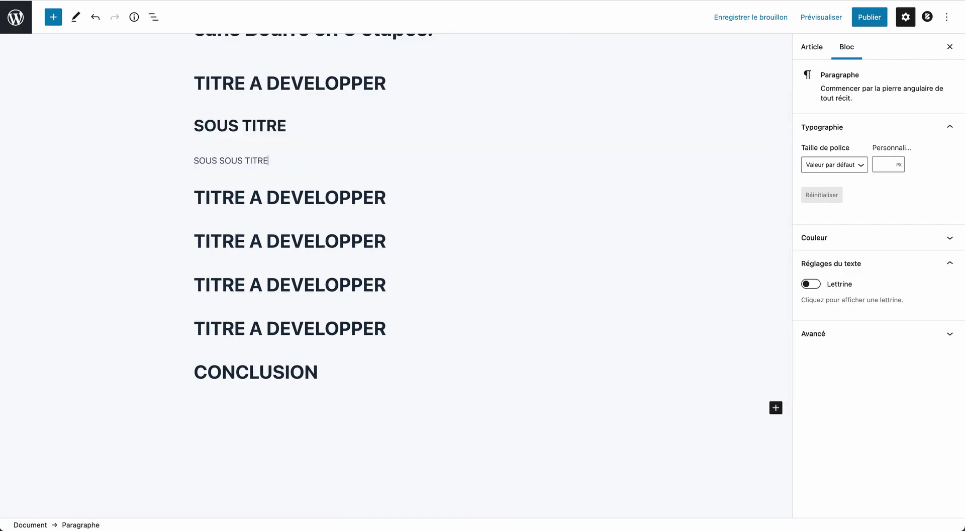
{"action": "left_click", "coordinate": [207, 134]}
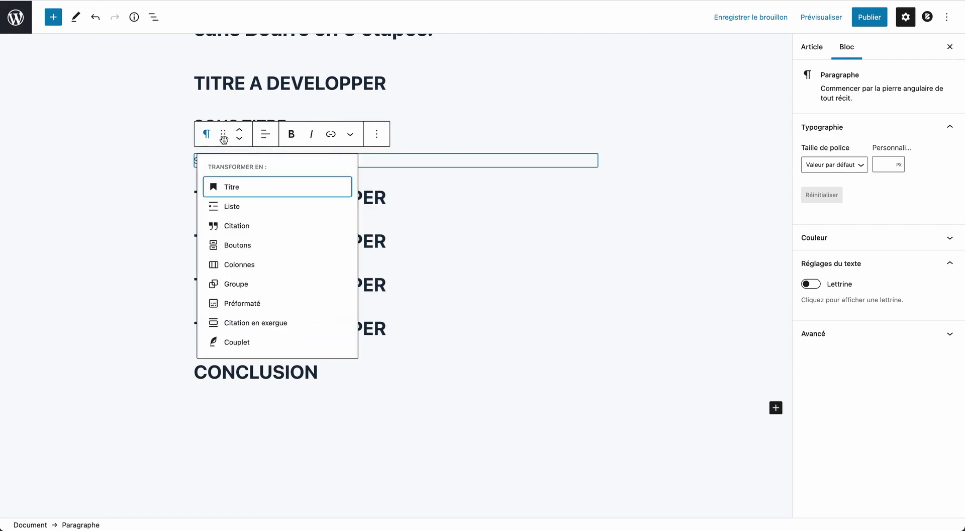
{"action": "left_click", "coordinate": [258, 187]}
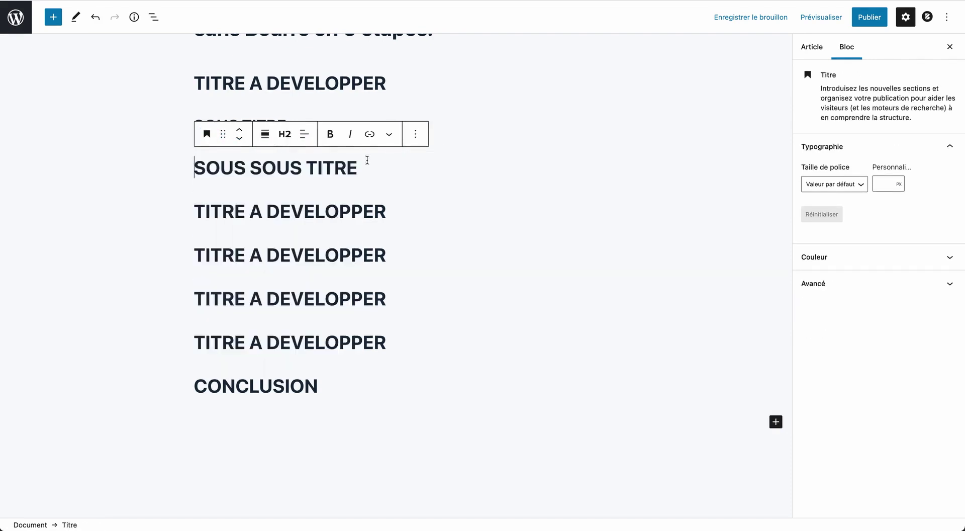
{"action": "left_click", "coordinate": [283, 134]}
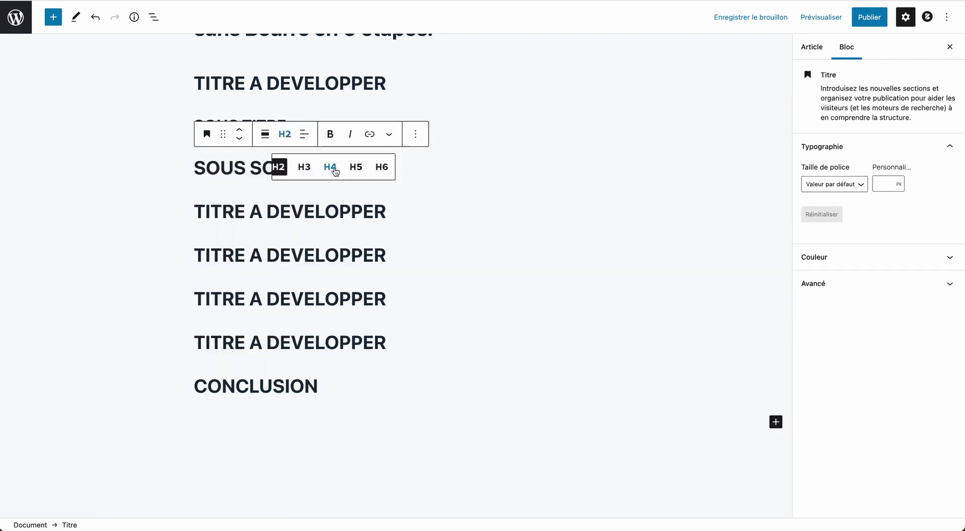
{"action": "left_click", "coordinate": [335, 171]}
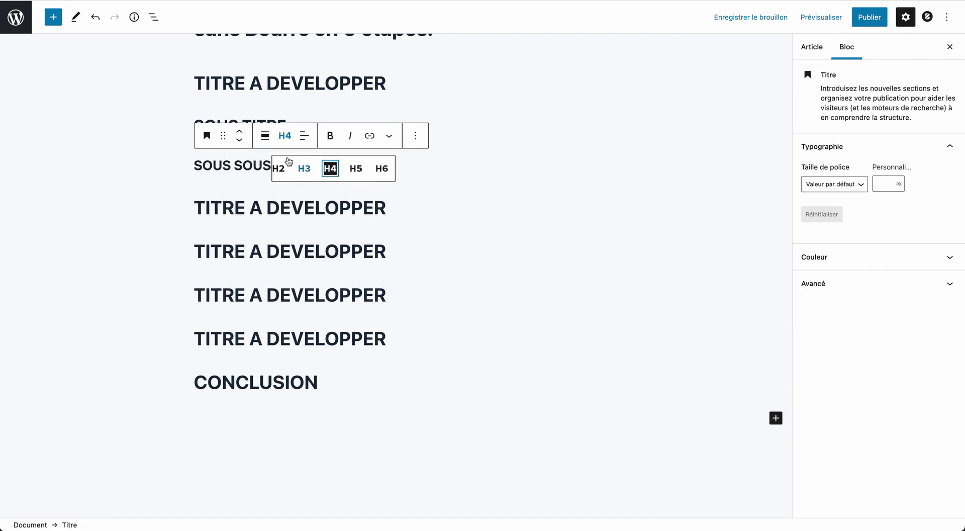
Review the article title and the levels of its first headings, and examine the heading outline in the document details.
{"action": "left_click", "coordinate": [307, 117]}
{"action": "scroll", "coordinate": [428, 63], "scroll_direction": "up", "scroll_amount": 2}
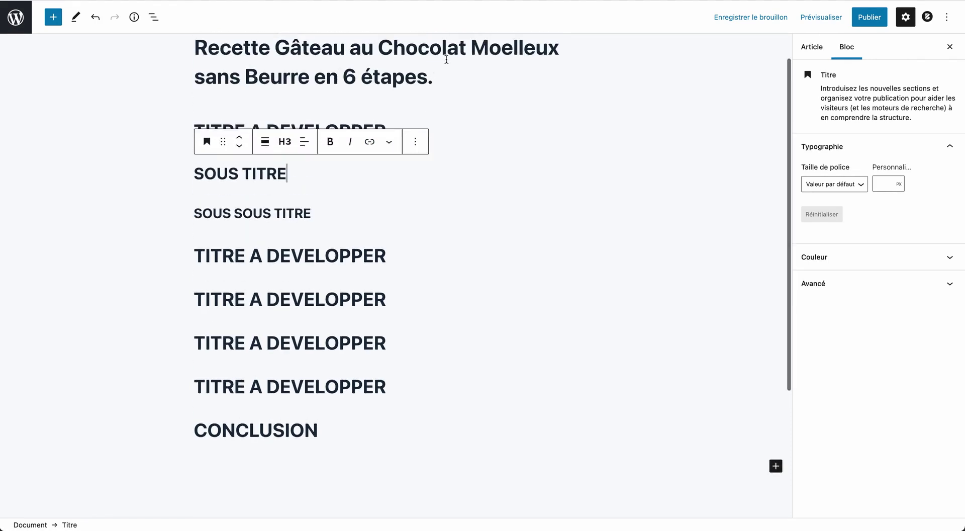
{"action": "left_click", "coordinate": [447, 59]}
{"action": "left_click_drag", "start_coordinate": [444, 70], "coordinate": [166, 50]}
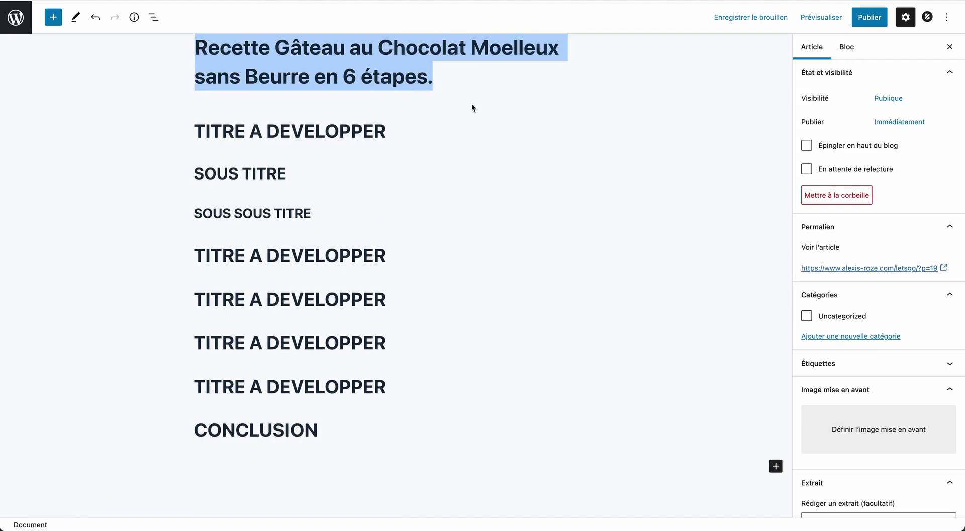
{"action": "left_click", "coordinate": [425, 135]}
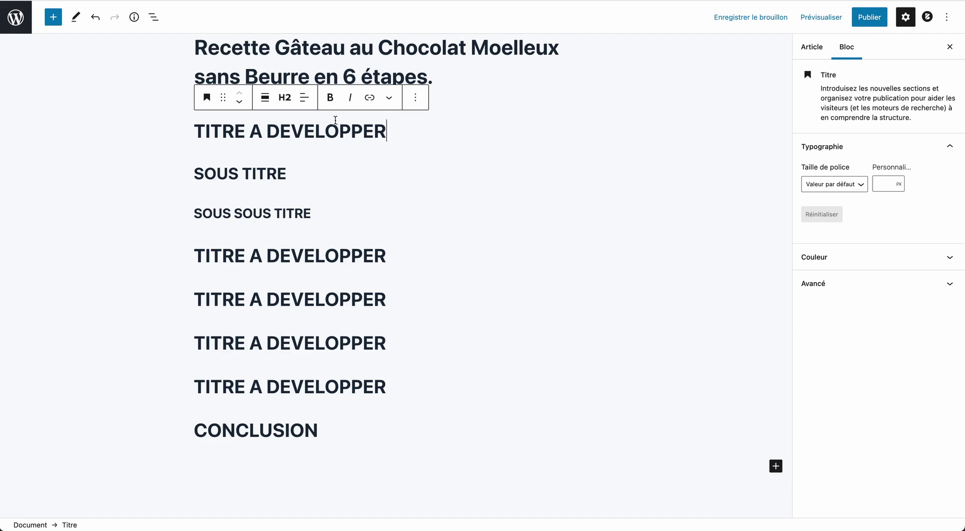
{"action": "left_click", "coordinate": [314, 163]}
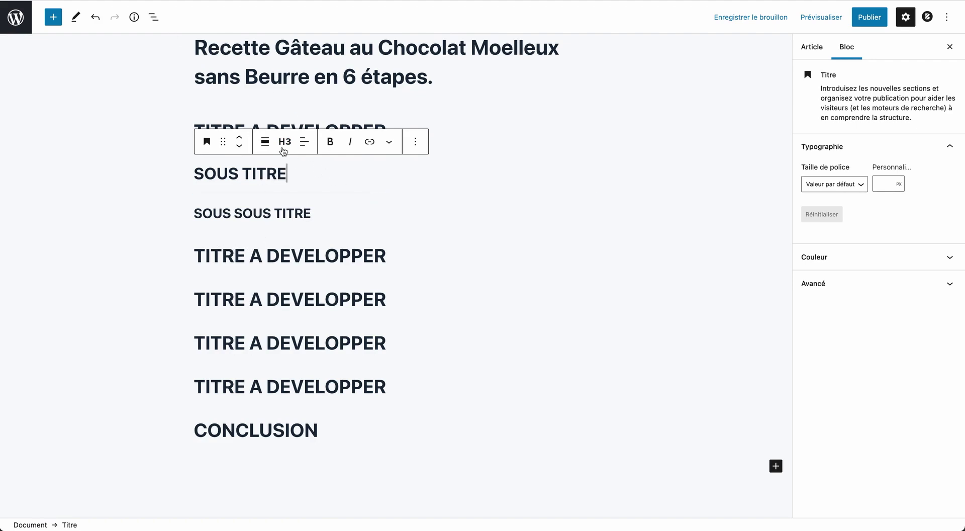
{"action": "left_click", "coordinate": [134, 19]}
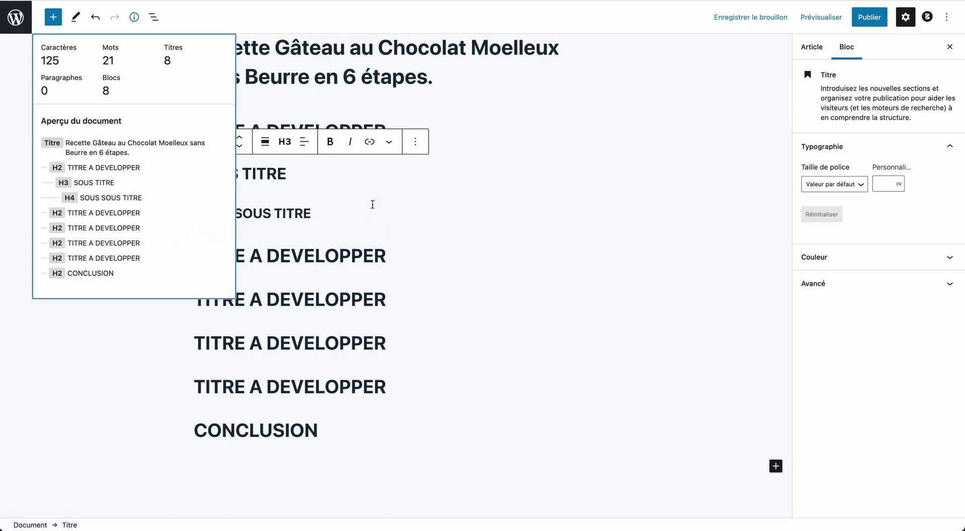
{"action": "left_click", "coordinate": [348, 209]}
{"action": "key", "text": "Up"}
{"action": "key", "text": "Up"}
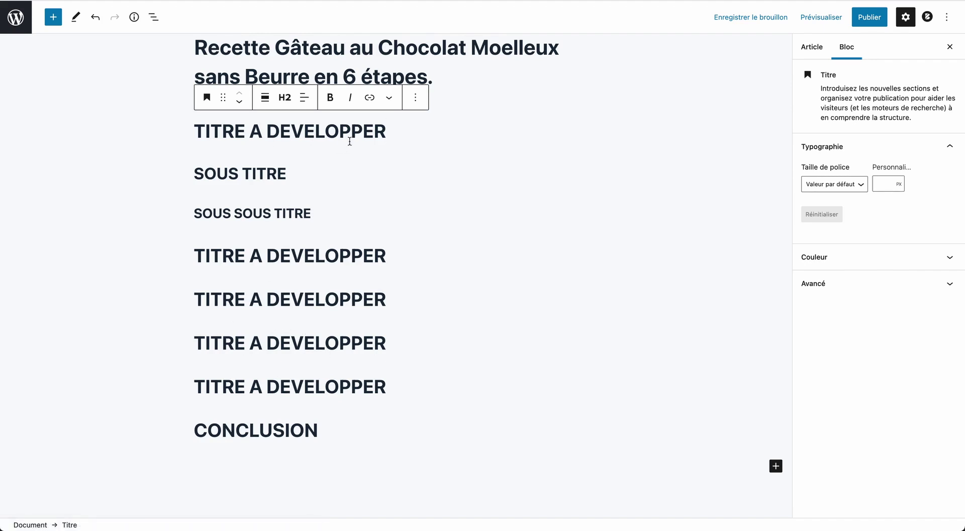
Insert a paragraph reading "Développer son idée." beneath the first "TITRE A DEVELOPPER" heading.
{"action": "left_click", "coordinate": [397, 131]}
{"action": "key", "text": "Return"}
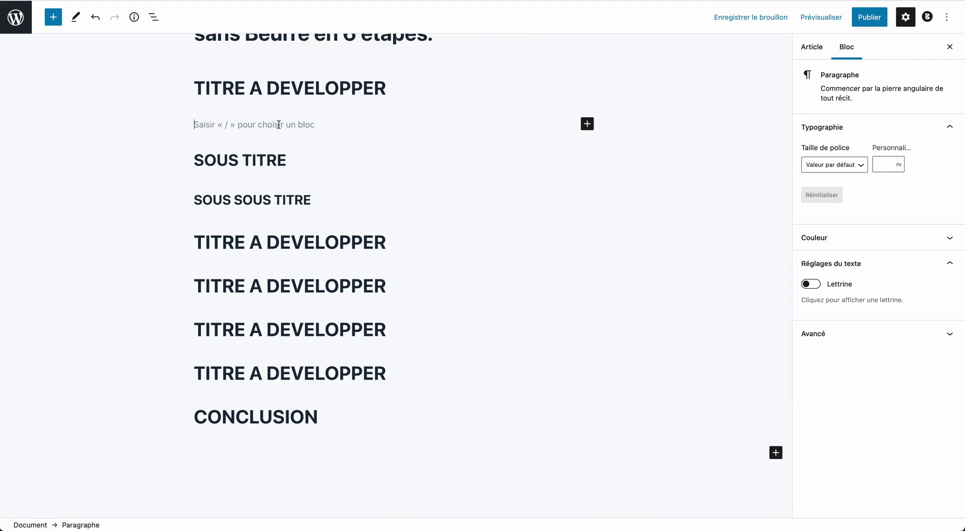
{"action": "type", "text": "kishdgls"}
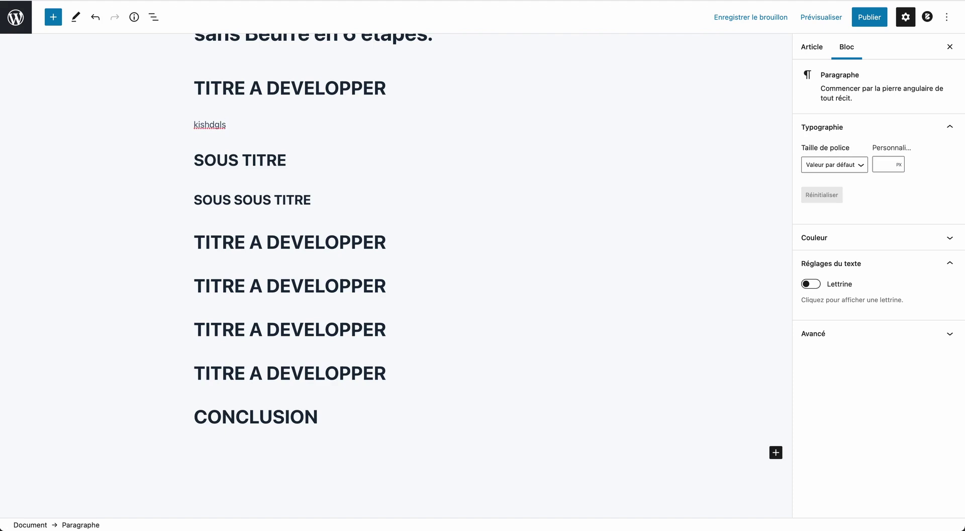
{"action": "key", "text": "BackSpace"}
{"action": "key", "text": "BackSpace"}
{"action": "key", "text": "BackSpace"}
{"action": "key", "text": "BackSpace"}
{"action": "key", "text": "BackSpace"}
{"action": "type", "text": "Développer son idée"}
Insert a paragraph reading "Developper son idée" beneath the "SOUS TITRE" heading.
{"action": "scroll", "coordinate": [392, 251], "scroll_direction": "down", "scroll_amount": 1}
{"action": "left_click", "coordinate": [286, 121]}
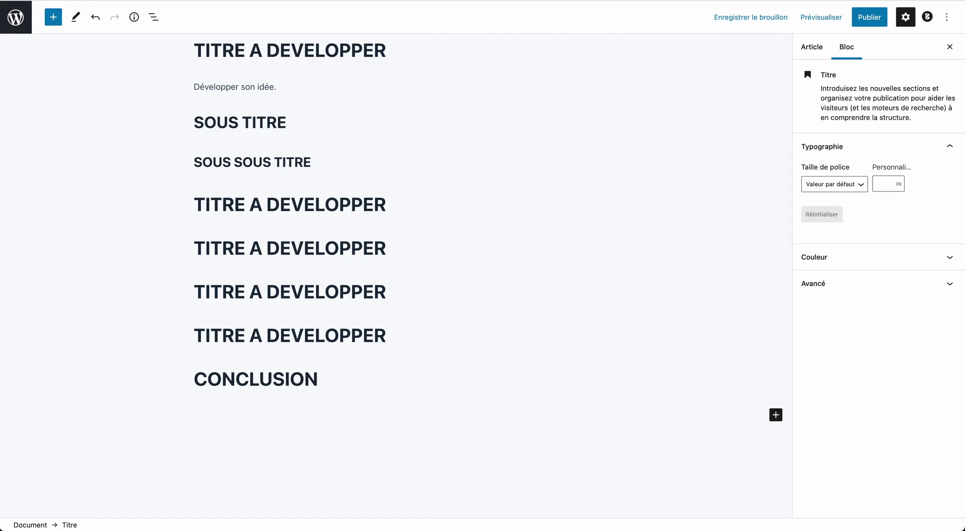
{"action": "key", "text": "Return"}
{"action": "type", "text": "Developper sio"}
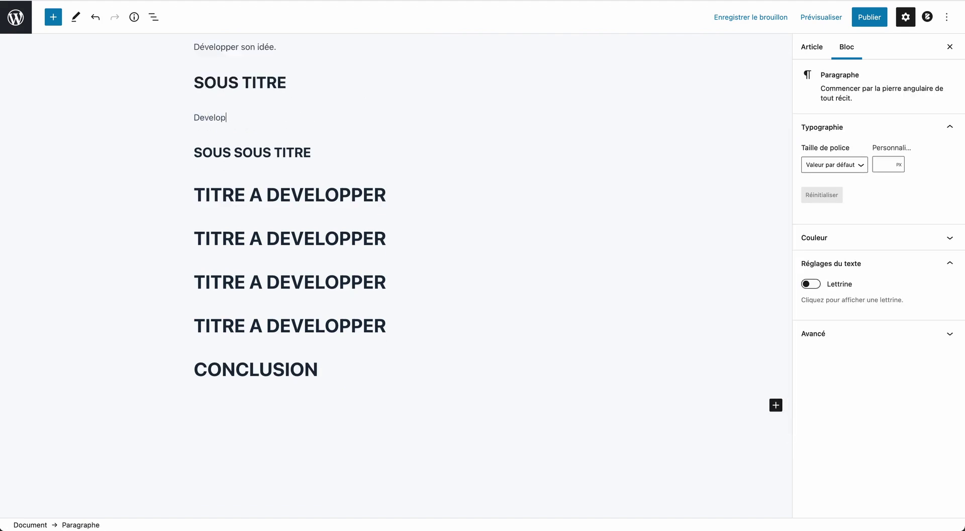
{"action": "key", "text": "BackSpace"}
{"action": "key", "text": "BackSpace"}
{"action": "type", "text": "on idée"}
{"action": "key", "text": "super+s"}
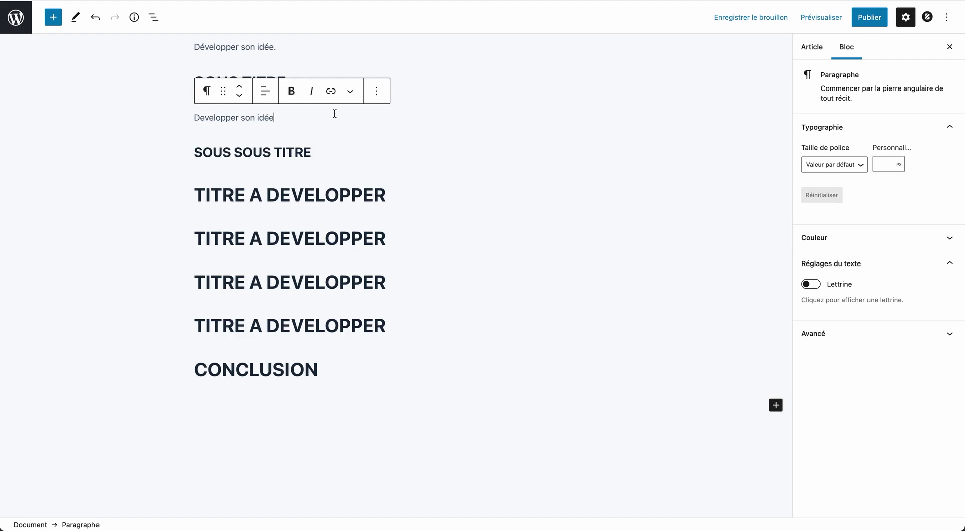
Lengthen the first paragraph to about four lines of filler by pasting copies of its own sentence repeatedly at its end.
{"action": "scroll", "coordinate": [409, 114], "scroll_direction": "up", "scroll_amount": 3}
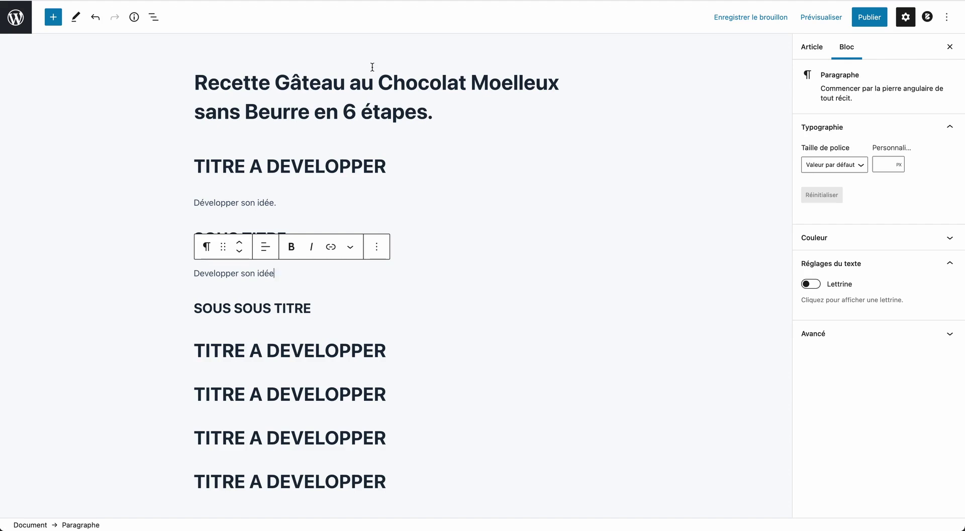
{"action": "triple_click", "coordinate": [297, 201]}
{"action": "key", "text": "super+c"}
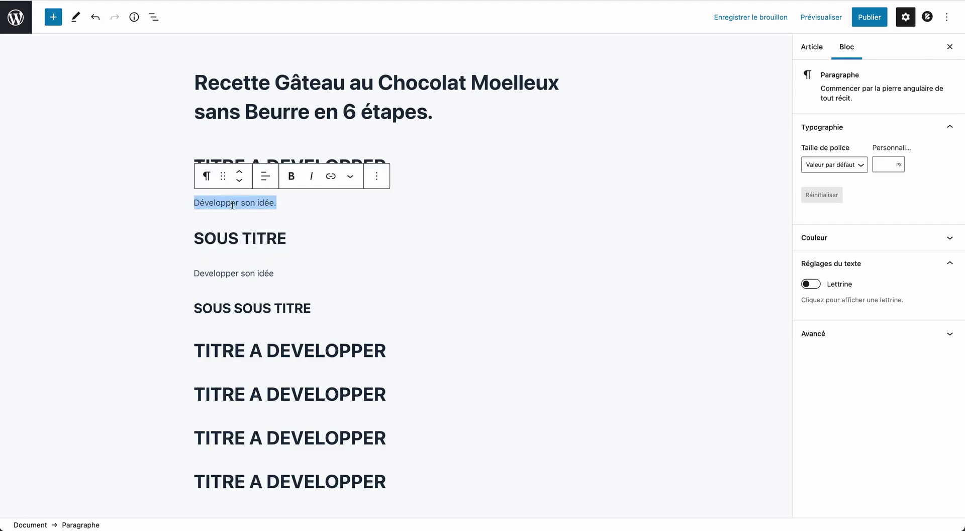
{"action": "left_click", "coordinate": [299, 199]}
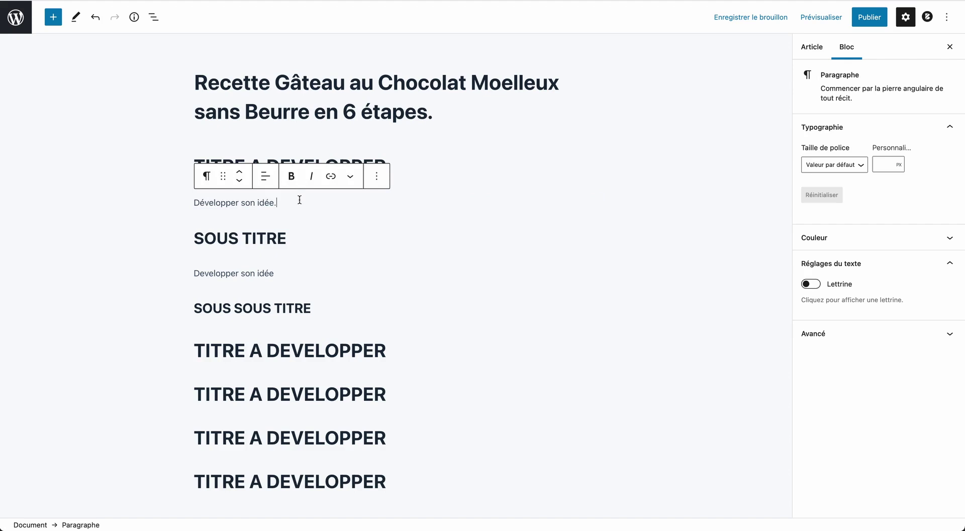
{"action": "key", "text": "BackSpace"}
{"action": "key", "text": "super+v"}
{"action": "key", "text": "super+v"}
{"action": "key", "text": "super+v"}
{"action": "key", "text": "super+v"}
{"action": "key", "text": "super+v"}
{"action": "key", "text": "super+v"}
{"action": "key", "text": "super+v"}
{"action": "key", "text": "super+v"}
{"action": "key", "text": "super+v"}
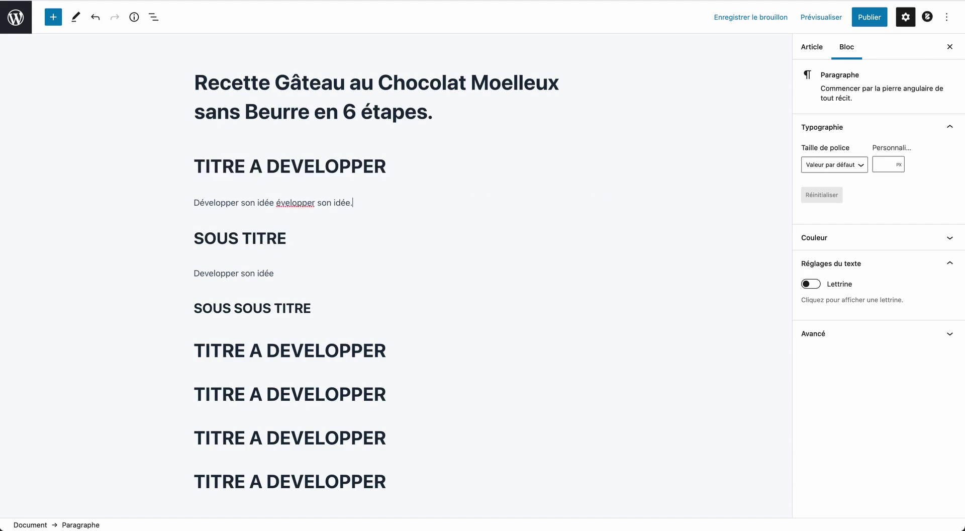
{"action": "key", "text": "super+v"}
{"action": "key", "text": "super+v"}
{"action": "key", "text": "super+v"}
{"action": "key", "text": "super+v"}
{"action": "key", "text": "super+v"}
{"action": "key", "text": "super+v"}
{"action": "key", "text": "super+v"}
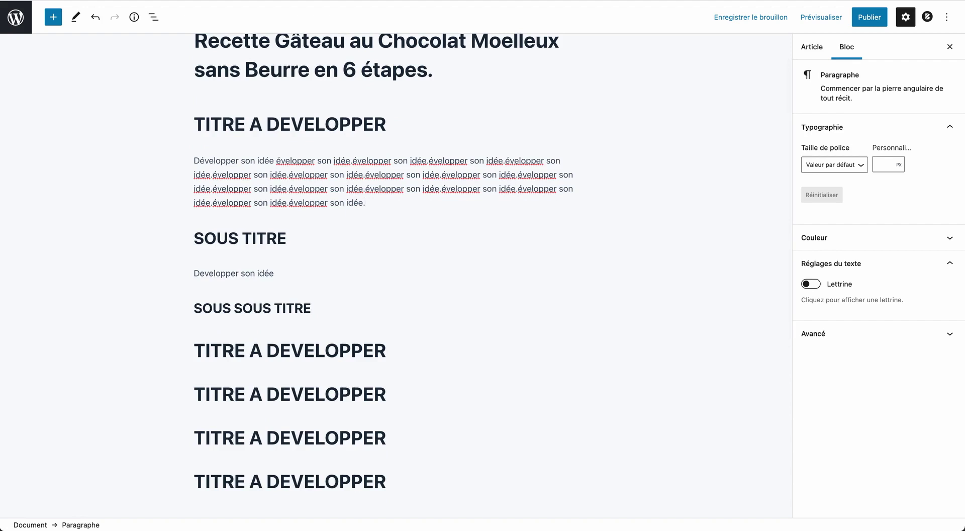
{"action": "key", "text": "super+v"}
Add three short filler paragraphs of the copied sentence below the first paragraph, leaving no empty block between them.
{"action": "key", "text": "Return"}
{"action": "key", "text": "super+v"}
{"action": "key", "text": "super+v"}
{"action": "key", "text": "Return"}
{"action": "key", "text": "super+v"}
{"action": "key", "text": "super+v"}
{"action": "key", "text": "super+v"}
{"action": "key", "text": "Return"}
{"action": "key", "text": "Return"}
{"action": "key", "text": "super+v"}
{"action": "key", "text": "super+v"}
{"action": "key", "text": "super+v"}
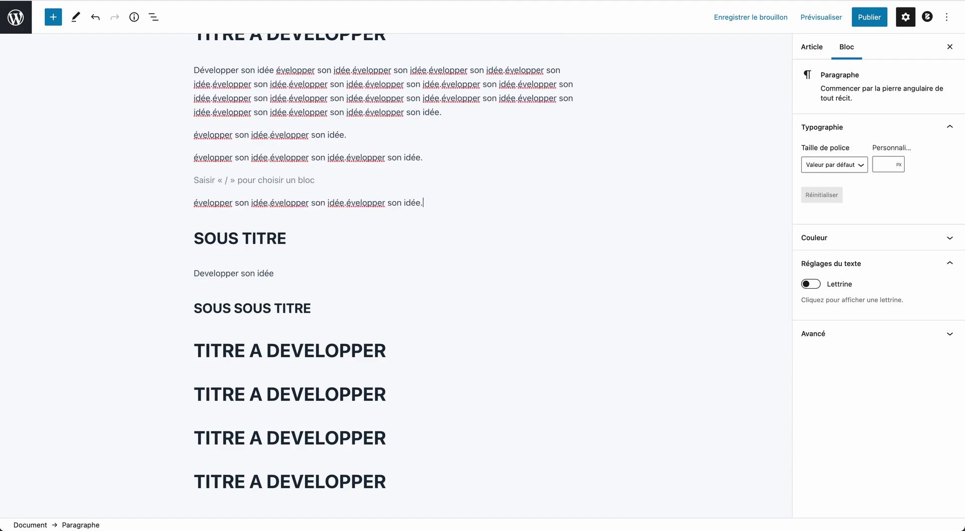
{"action": "key", "text": "BackSpace"}
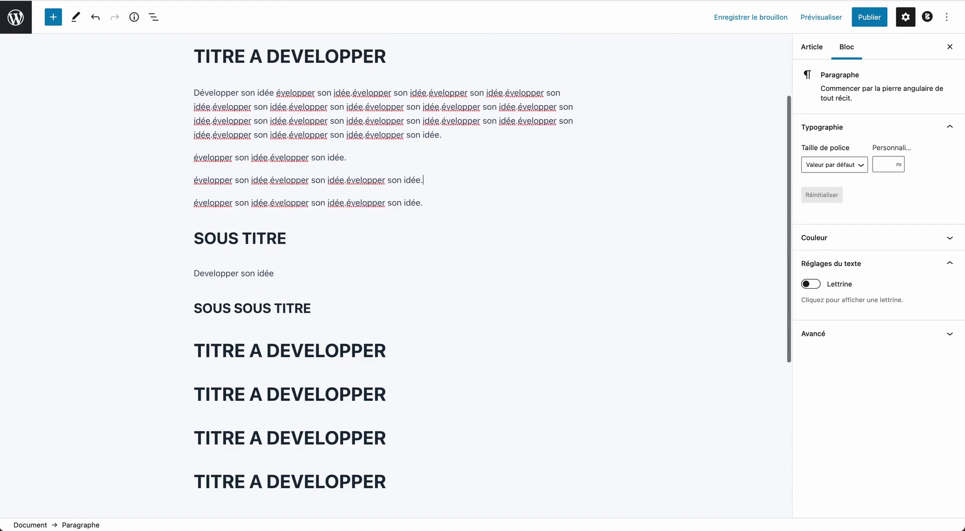
{"action": "left_click", "coordinate": [438, 203]}
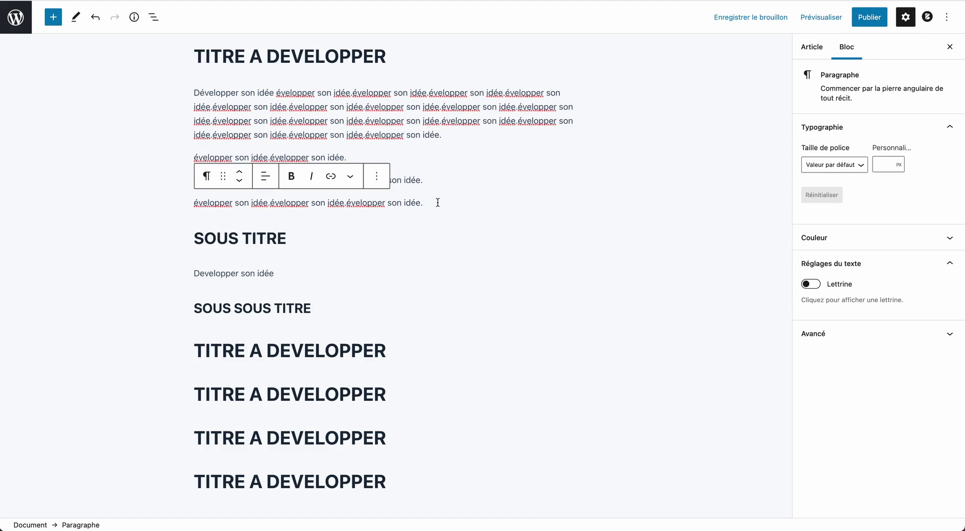
{"action": "left_click", "coordinate": [347, 107]}
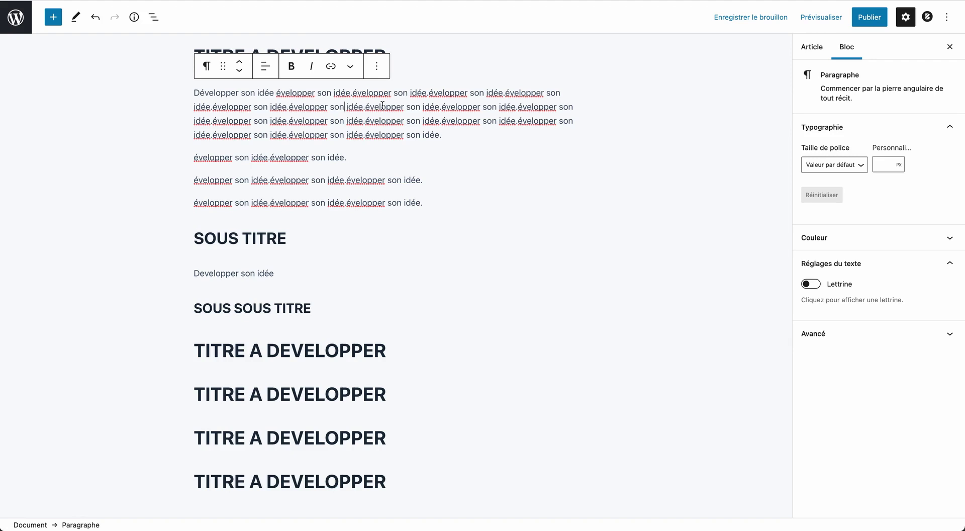
Make the opening words "Développer son idée" of the first paragraph bold.
{"action": "scroll", "coordinate": [201, 103], "scroll_direction": "up", "scroll_amount": 2}
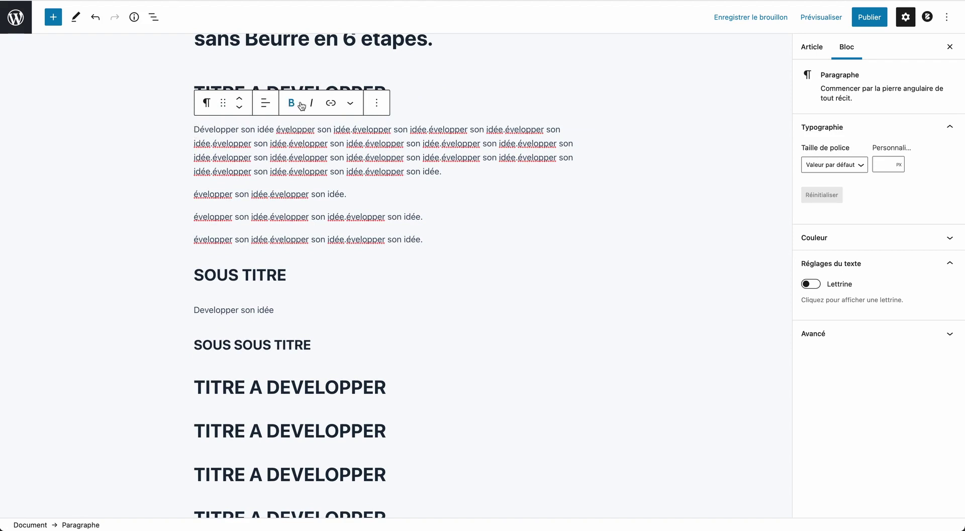
{"action": "left_click_drag", "start_coordinate": [190, 132], "coordinate": [216, 130]}
{"action": "left_click", "coordinate": [215, 129]}
{"action": "key", "text": "alt+Right"}
{"action": "key", "text": "alt+Right"}
{"action": "key", "text": "alt+Right"}
{"action": "key", "text": "super+shift+Left"}
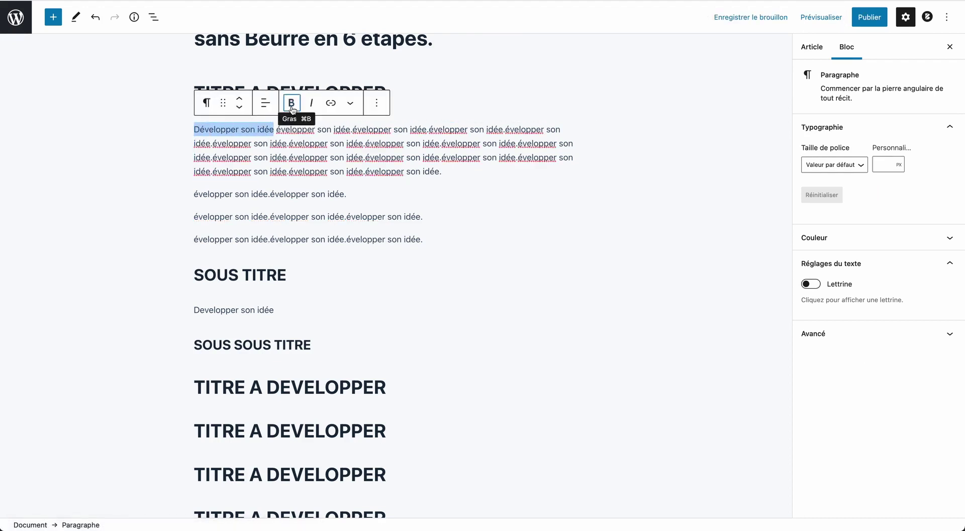
{"action": "left_click", "coordinate": [291, 102]}
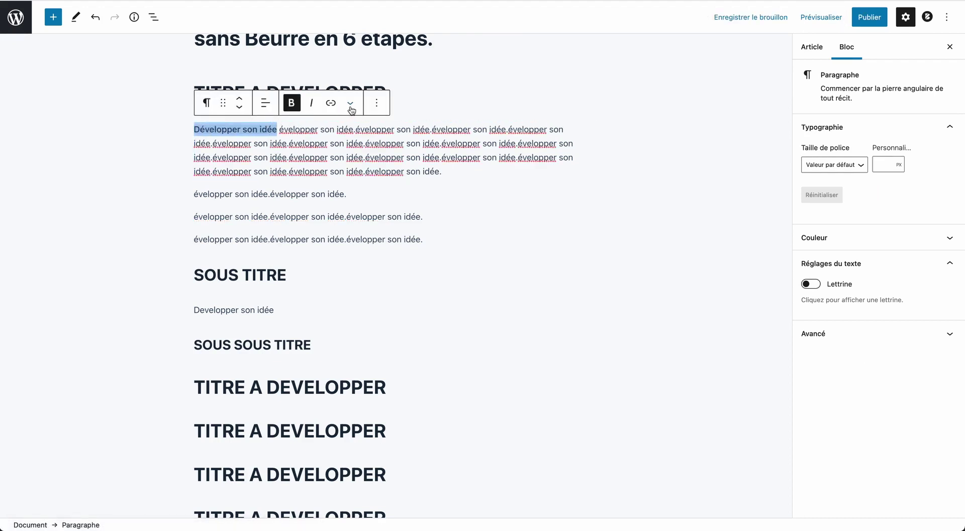
{"action": "left_click", "coordinate": [350, 105]}
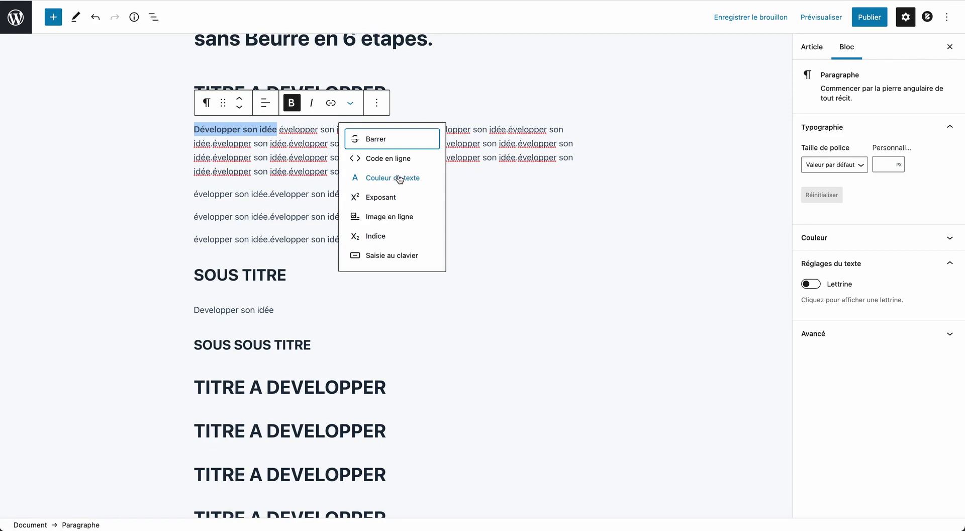
{"action": "left_click", "coordinate": [298, 143]}
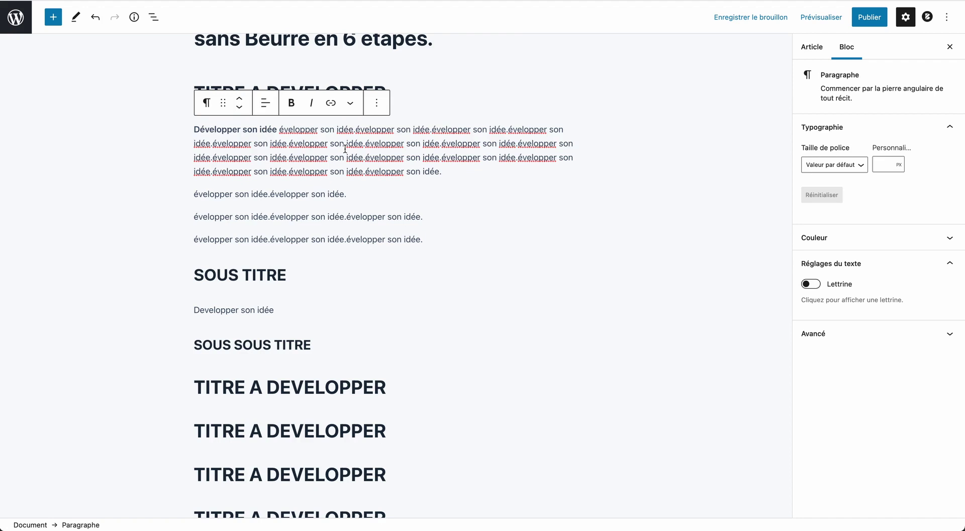
Link "idée.éveloppe" in the first paragraph's second line to the author's website address, set to open in a new browser tab.
{"action": "left_click_drag", "start_coordinate": [346, 144], "coordinate": [405, 143]}
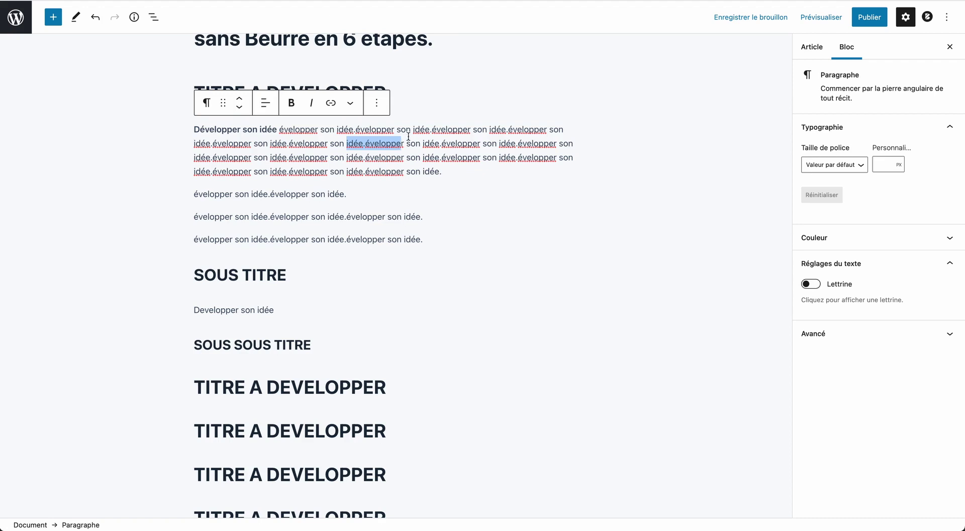
{"action": "left_click", "coordinate": [331, 104]}
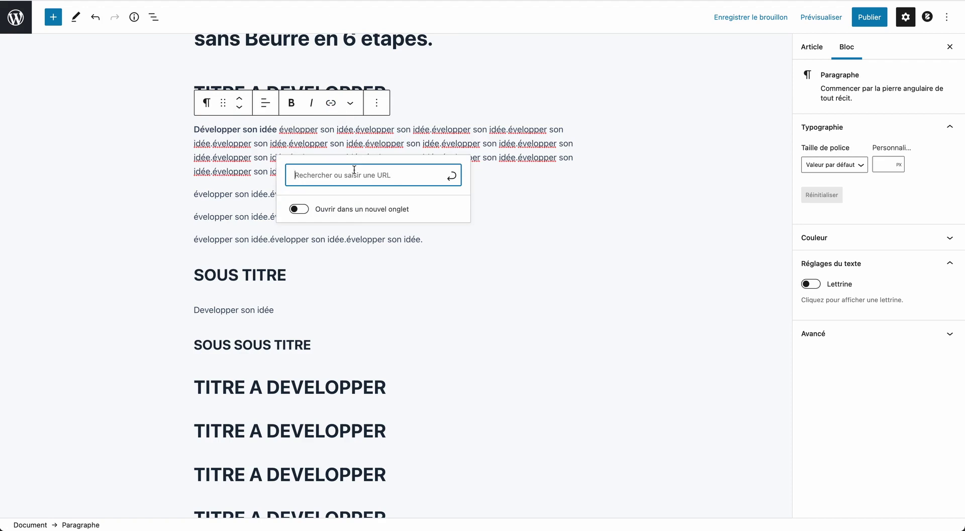
{"action": "left_click", "coordinate": [303, 210]}
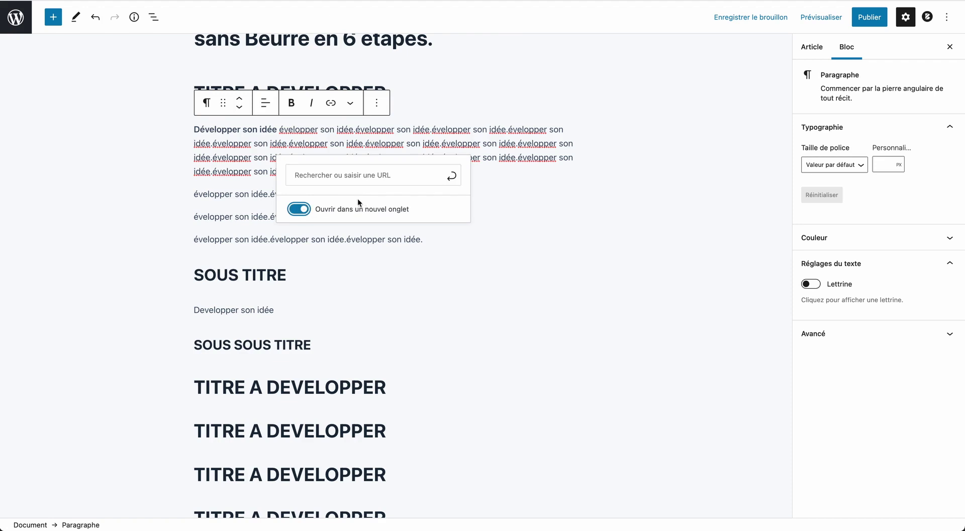
{"action": "left_click", "coordinate": [360, 176]}
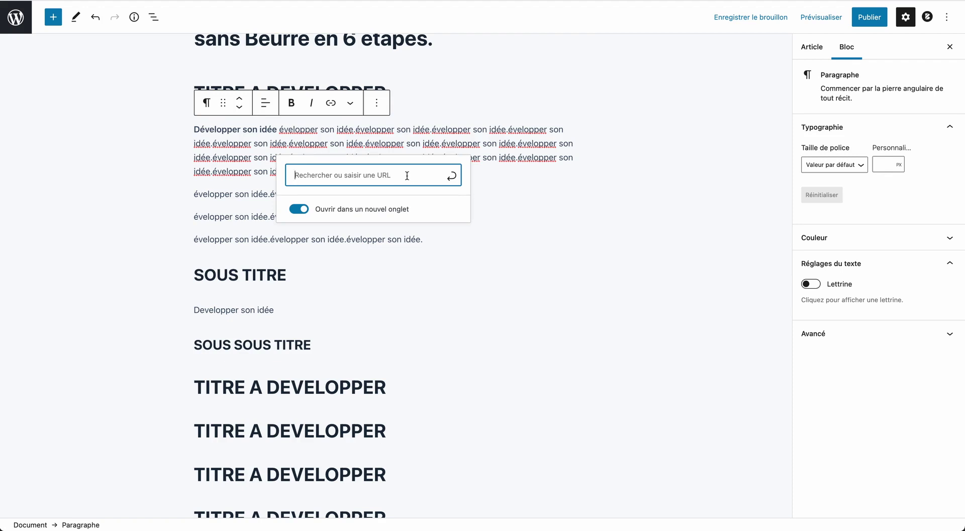
{"action": "type", "text": "https://alexis-roze.com"}
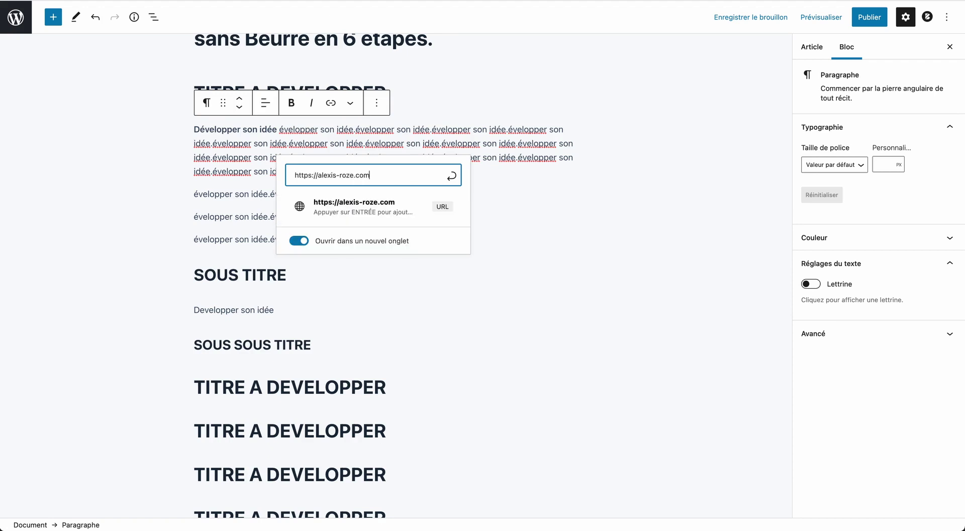
{"action": "left_click", "coordinate": [453, 176]}
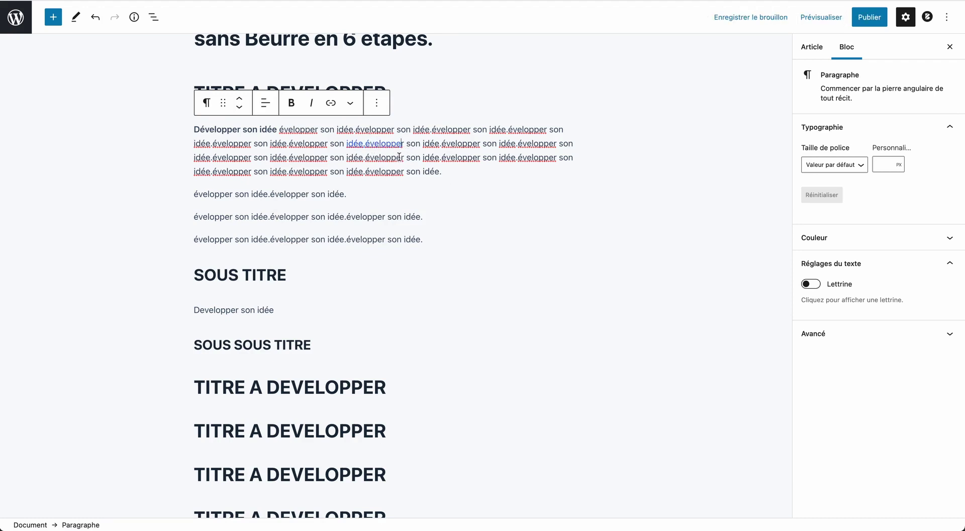
Italicize "son idée.évelopper" in the middle of the first paragraph's third line.
{"action": "left_click_drag", "start_coordinate": [405, 158], "coordinate": [329, 159]}
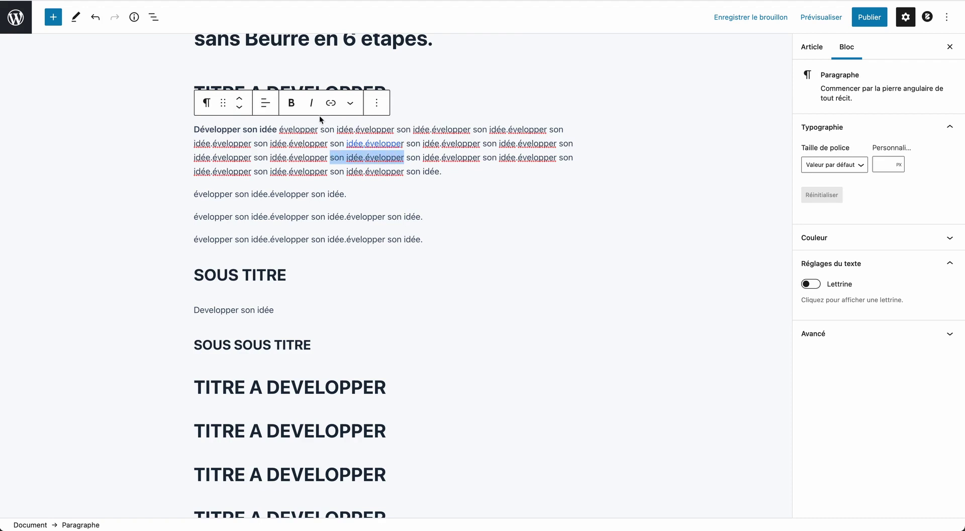
{"action": "left_click", "coordinate": [311, 103]}
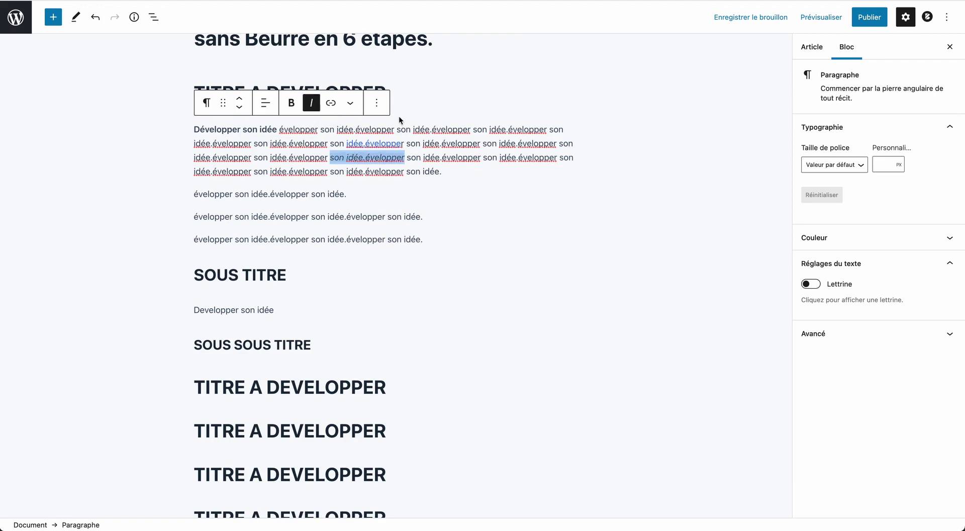
{"action": "left_click", "coordinate": [348, 114]}
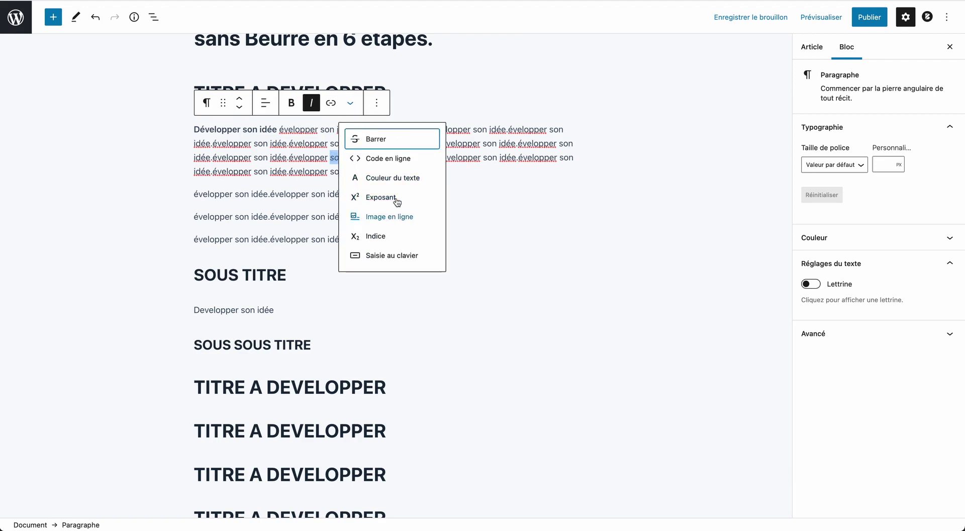
{"action": "left_click", "coordinate": [473, 146]}
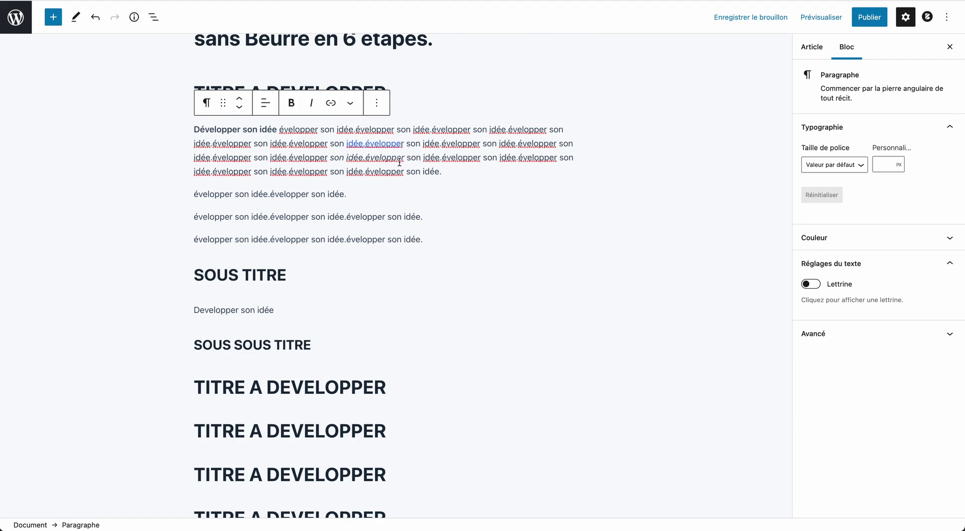
Insert an image block with the blue "Idea" light bulb illustration directly beneath the first paragraph.
{"action": "left_click", "coordinate": [363, 187]}
{"action": "left_click", "coordinate": [448, 173]}
{"action": "key", "text": "Return"}
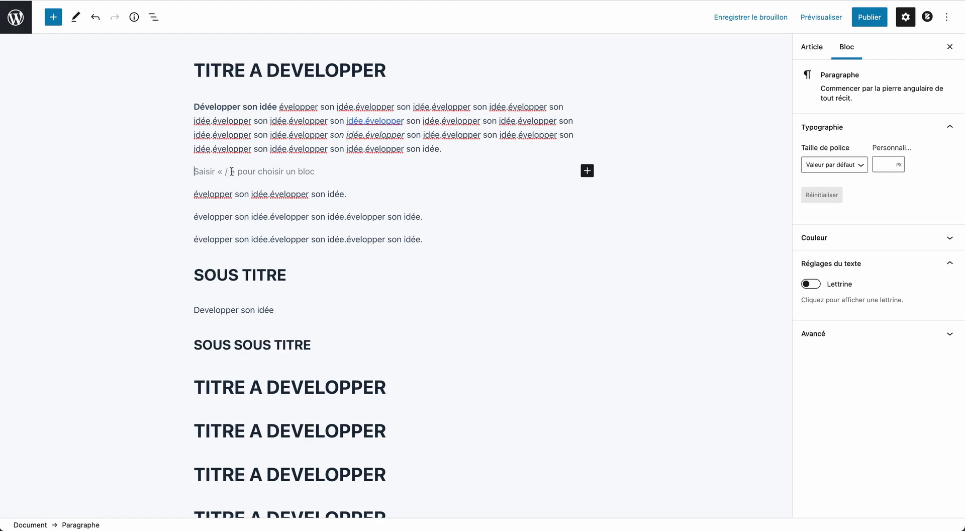
{"action": "type", "text": "/"}
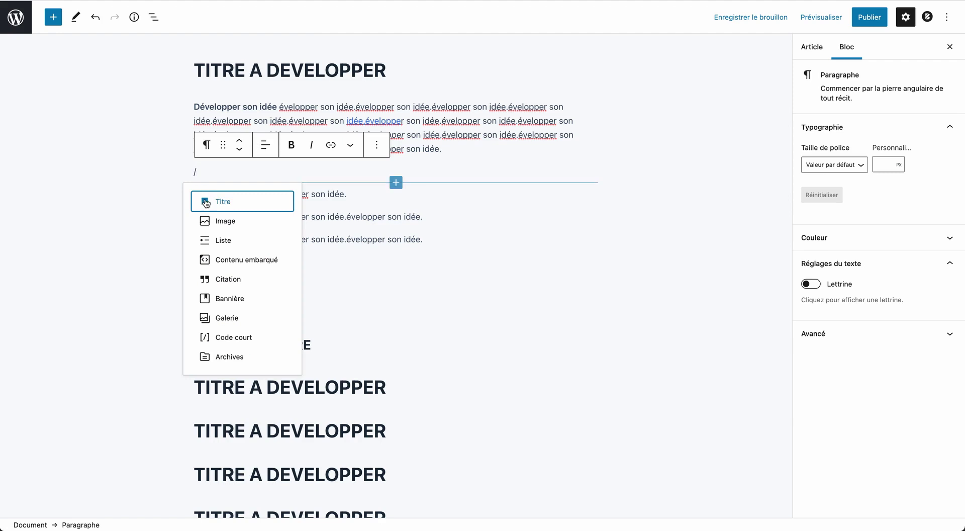
{"action": "left_click", "coordinate": [224, 221]}
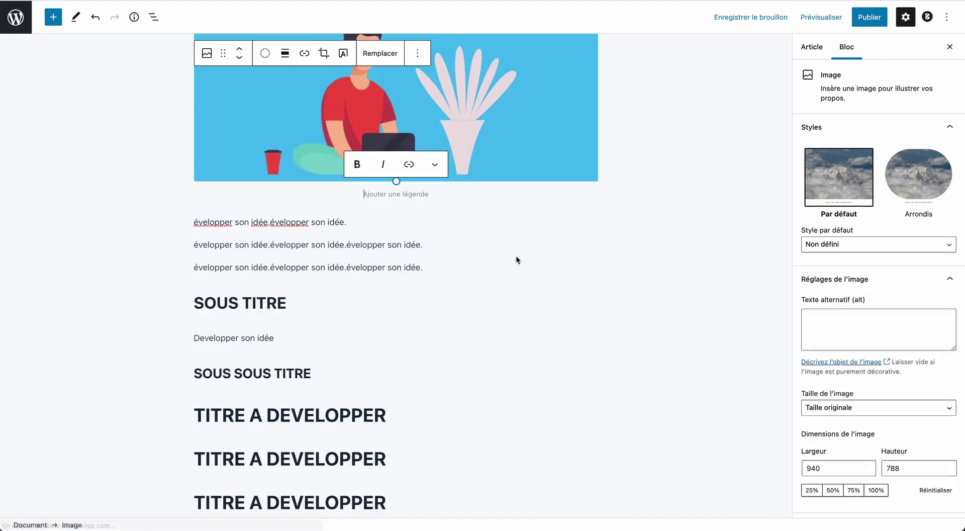
Try the Arrondis style on the Idea image beneath the first paragraph and return it to Par défaut.
{"action": "scroll", "coordinate": [456, 212], "scroll_direction": "up", "scroll_amount": 5}
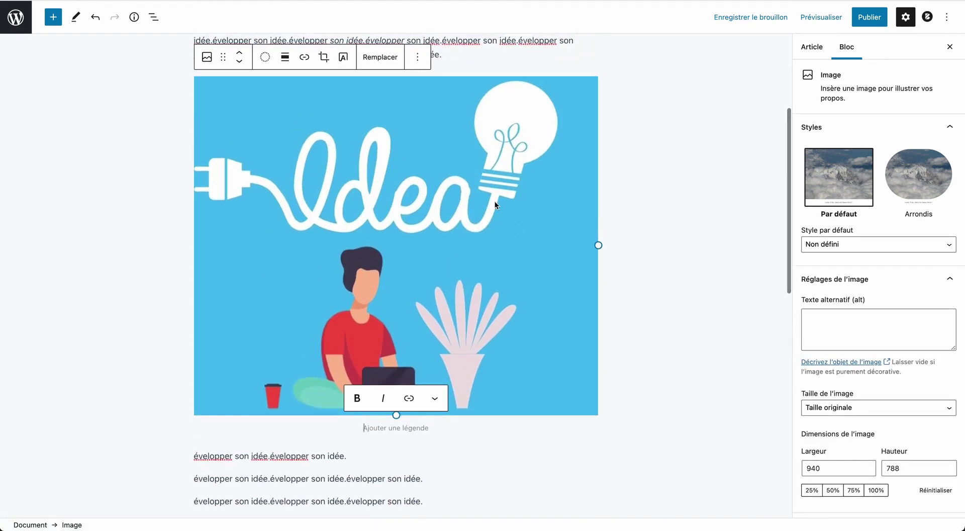
{"action": "scroll", "coordinate": [462, 186], "scroll_direction": "up", "scroll_amount": 3}
{"action": "left_click", "coordinate": [525, 181]}
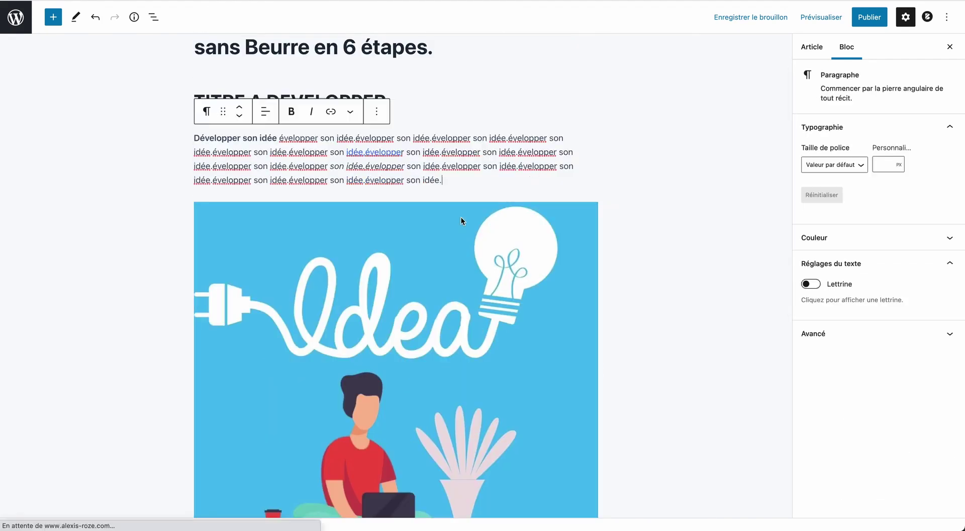
{"action": "left_click", "coordinate": [367, 235]}
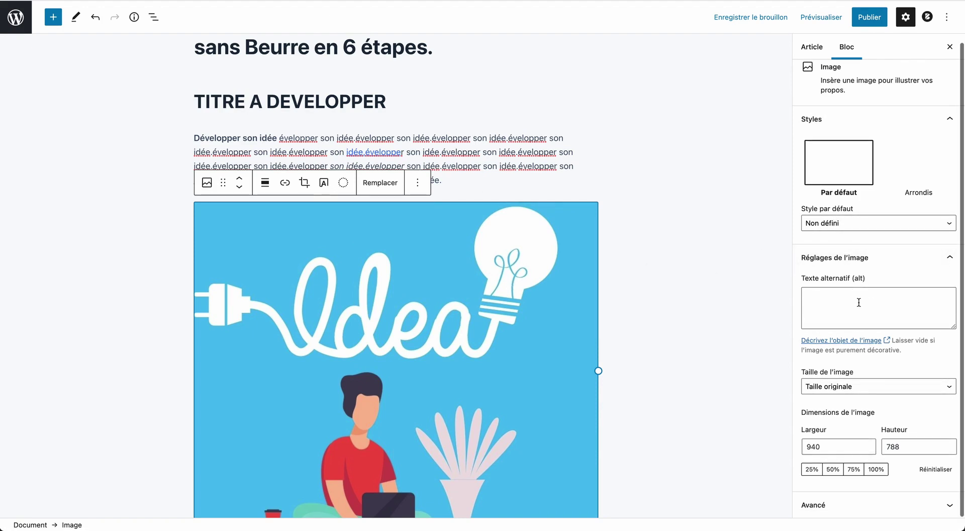
{"action": "left_click", "coordinate": [916, 175]}
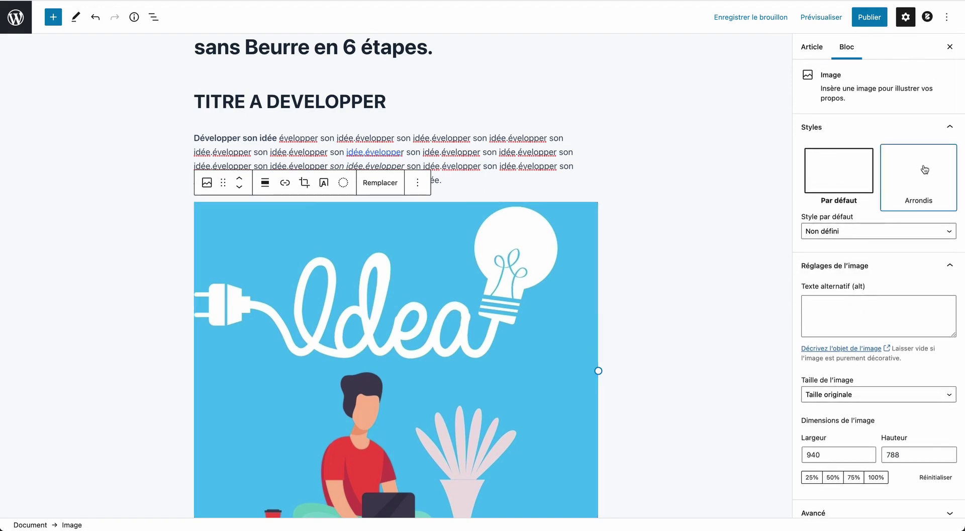
{"action": "left_click", "coordinate": [837, 174]}
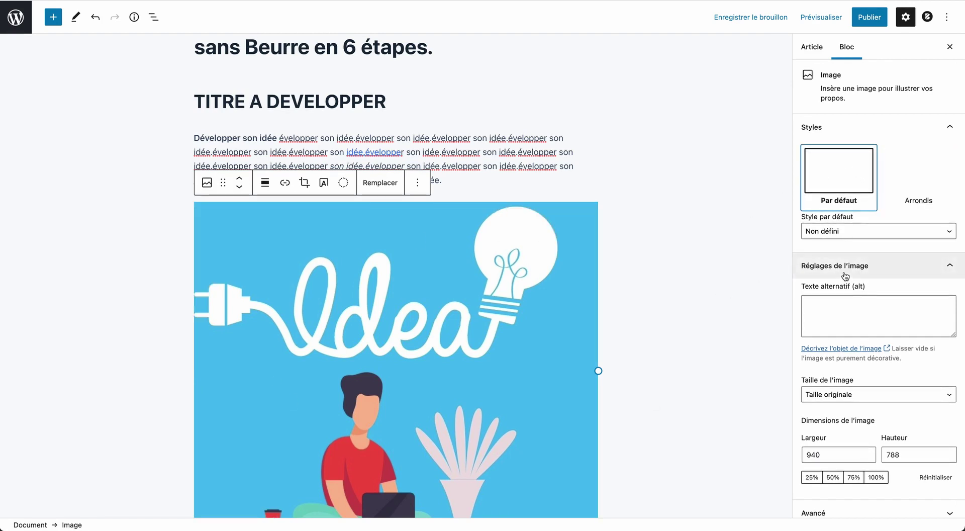
Enter "Gateau au chocolat" as the alternative text of the Idea image.
{"action": "scroll", "coordinate": [854, 284], "scroll_direction": "down", "scroll_amount": 1}
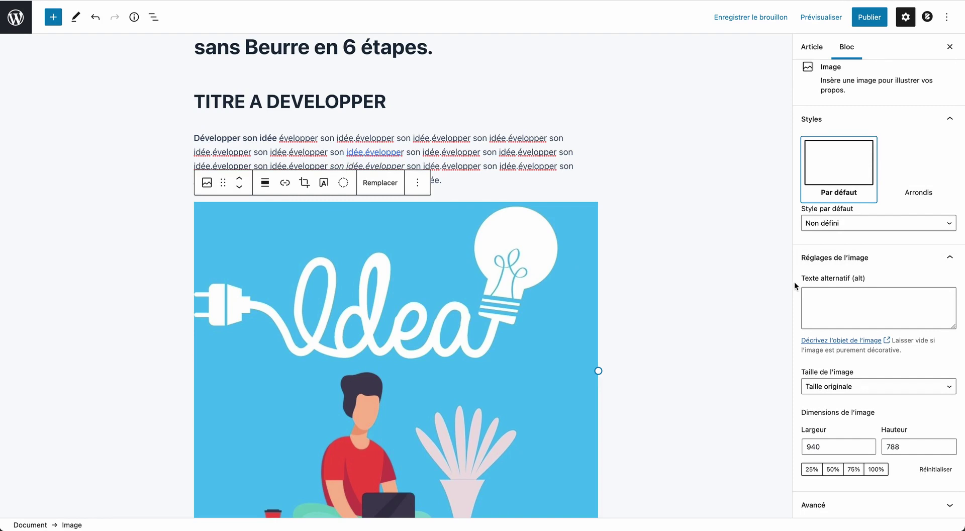
{"action": "left_click", "coordinate": [848, 293]}
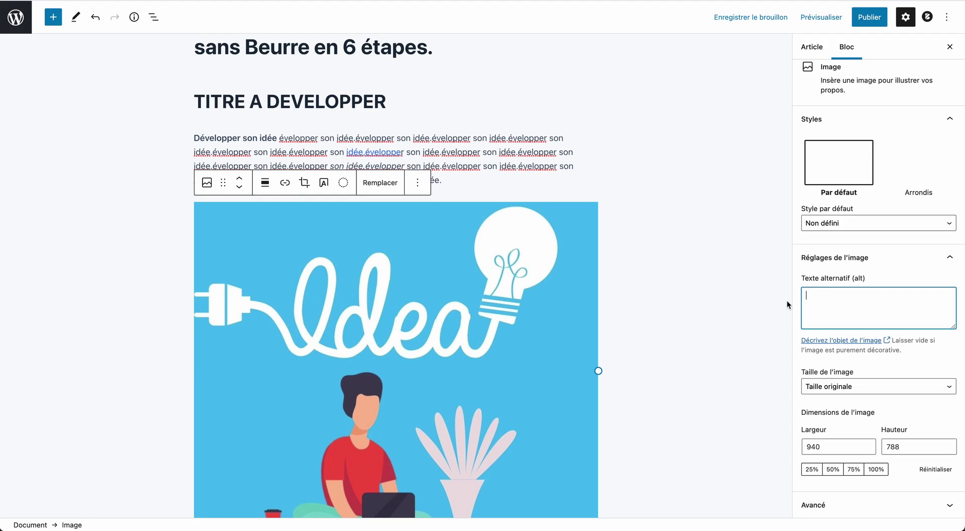
{"action": "type", "text": "Gateau au chocolat"}
{"action": "key", "text": "Tab"}
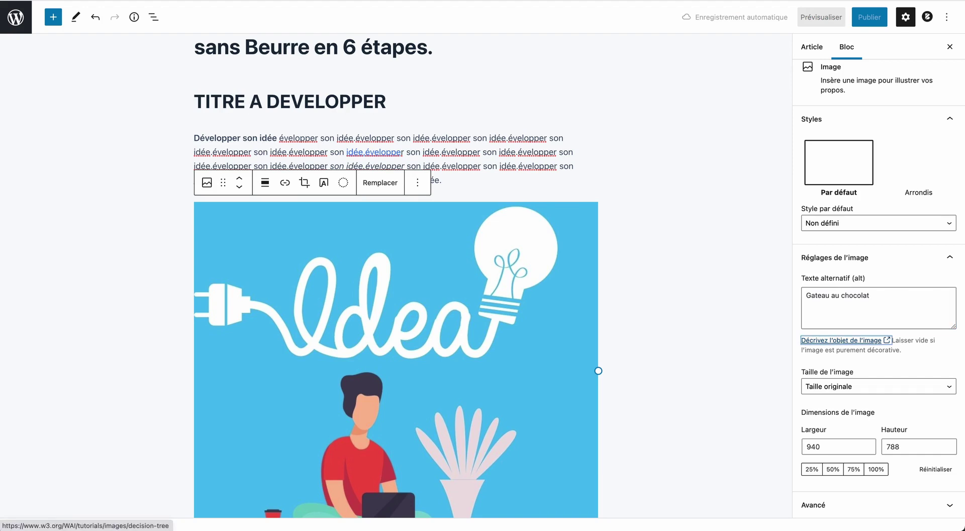
{"action": "left_click", "coordinate": [906, 306]}
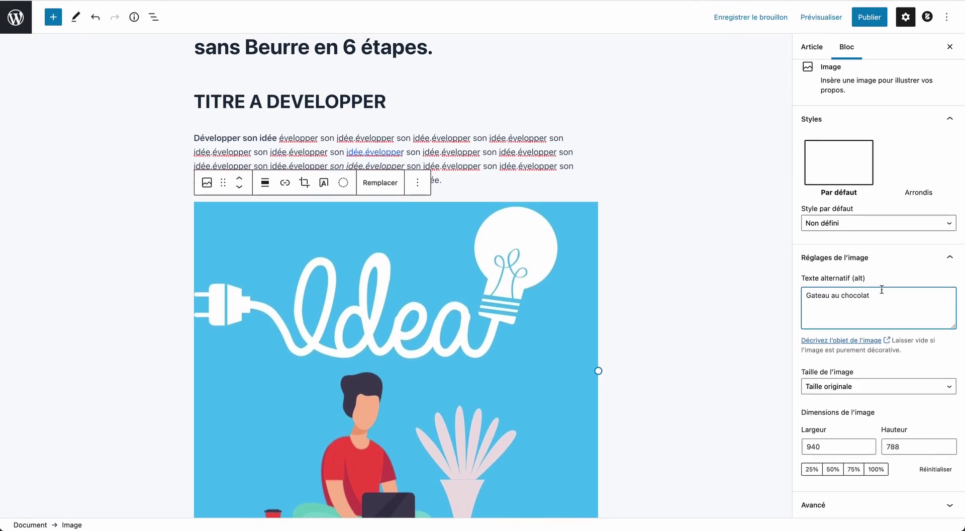
Try the Miniature and Moyenne sizes on the Idea image and restore it to Taille originale.
{"action": "scroll", "coordinate": [698, 292], "scroll_direction": "down", "scroll_amount": 2}
{"action": "scroll", "coordinate": [698, 292], "scroll_direction": "down", "scroll_amount": 5}
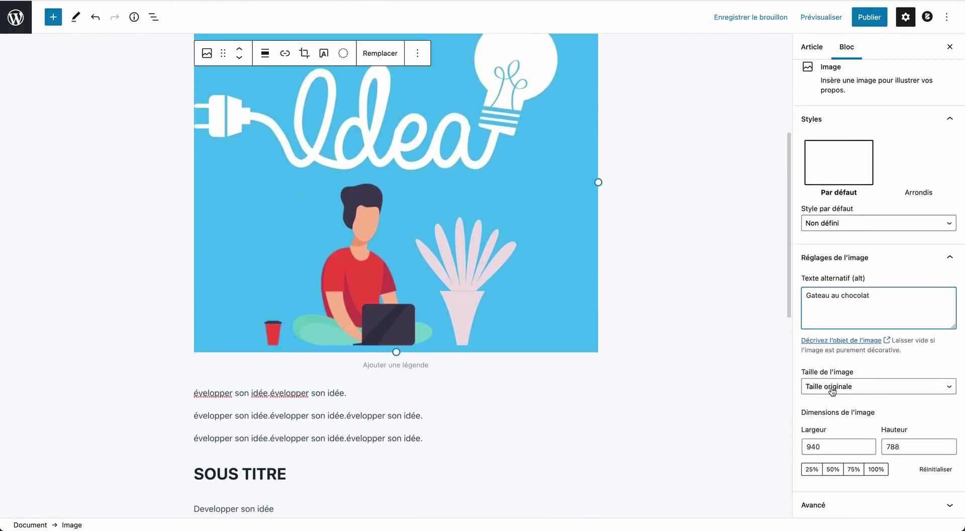
{"action": "left_click", "coordinate": [835, 387]}
{"action": "left_click", "coordinate": [849, 386]}
{"action": "left_click", "coordinate": [849, 386]}
{"action": "left_click", "coordinate": [848, 361]}
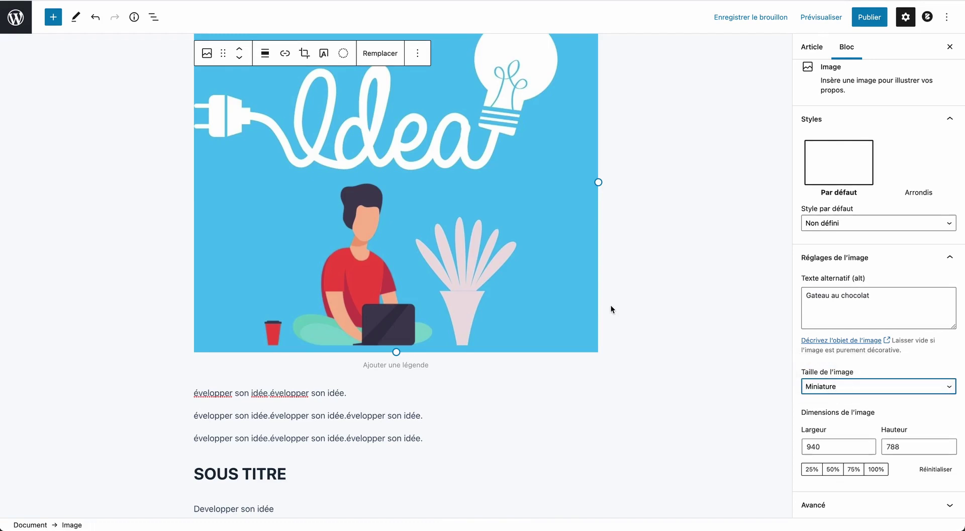
{"action": "scroll", "coordinate": [551, 306], "scroll_direction": "up", "scroll_amount": 5}
{"action": "left_click", "coordinate": [813, 386]}
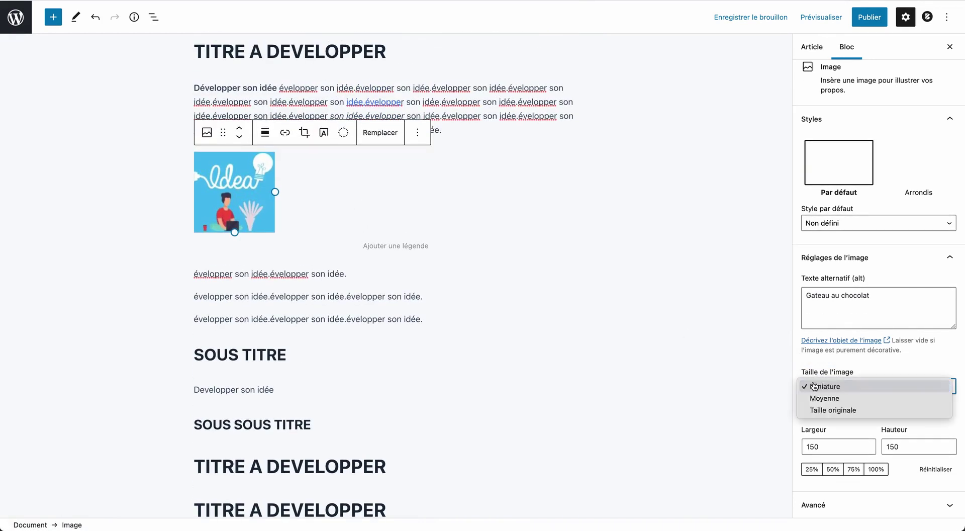
{"action": "left_click", "coordinate": [830, 397]}
{"action": "left_click", "coordinate": [869, 391]}
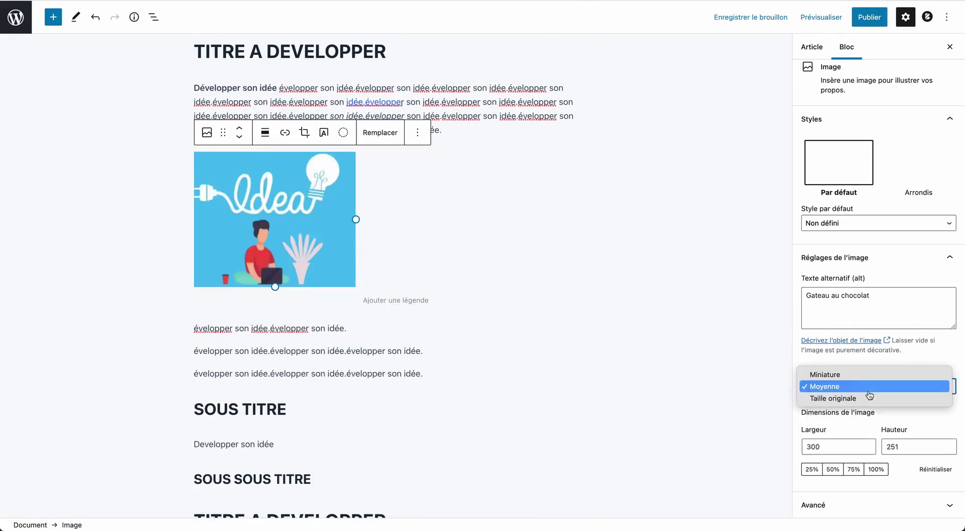
{"action": "left_click", "coordinate": [844, 398]}
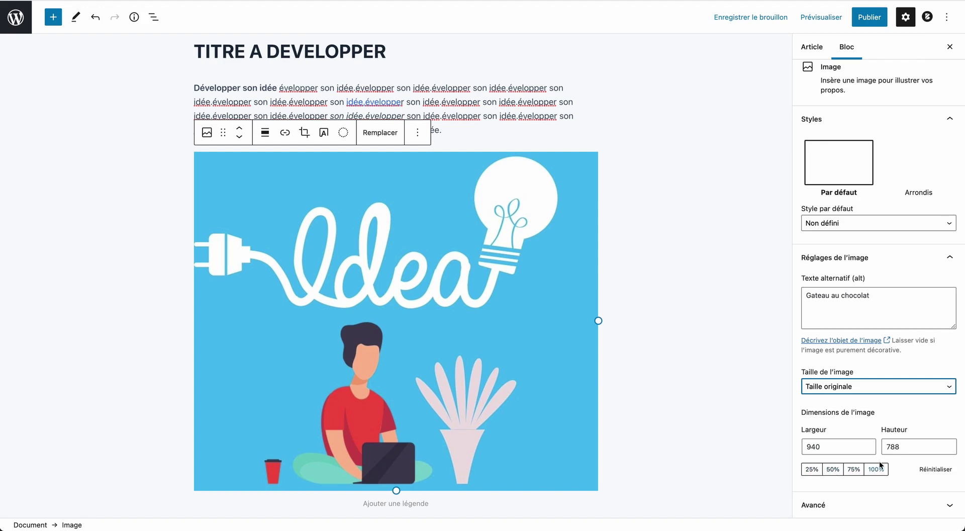
Scale the Idea image down to 50% of its original dimensions and look over its advanced settings.
{"action": "left_click", "coordinate": [854, 469]}
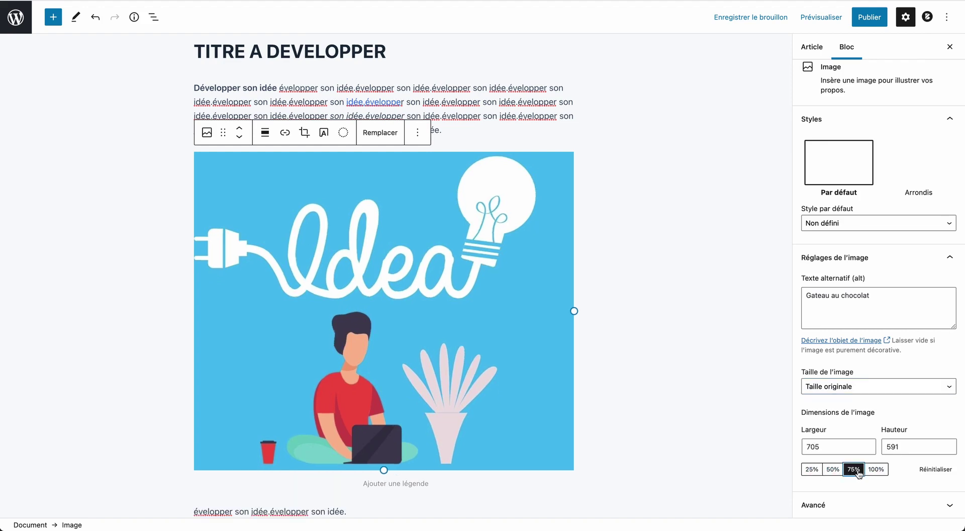
{"action": "left_click", "coordinate": [833, 469]}
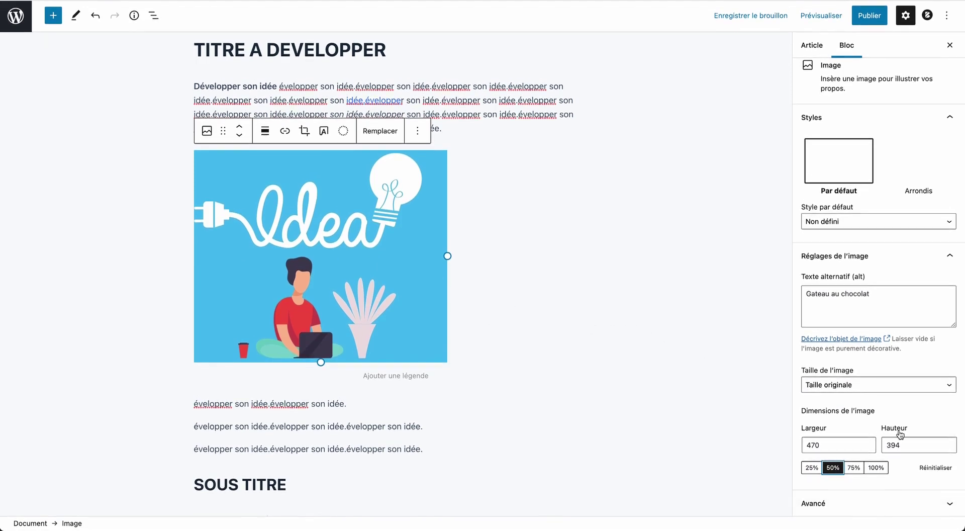
{"action": "left_click", "coordinate": [915, 503]}
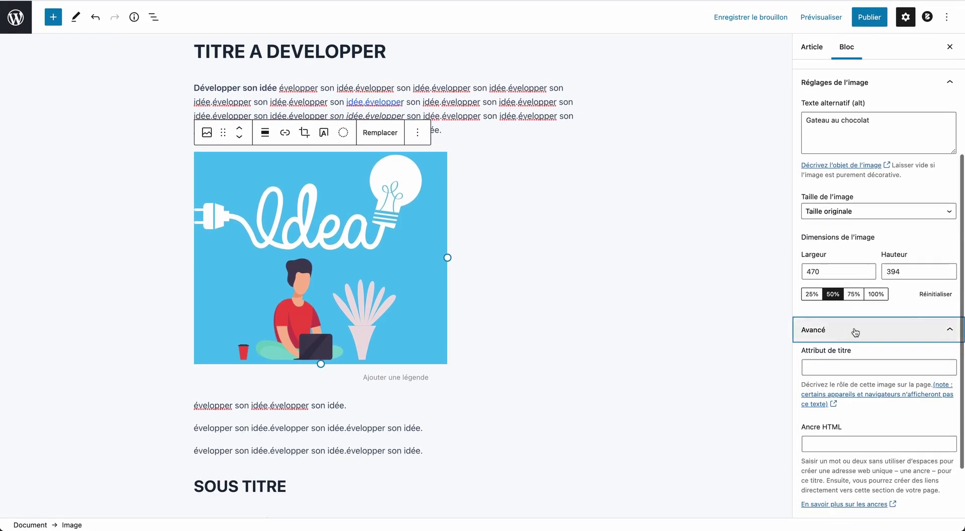
{"action": "left_click", "coordinate": [855, 332]}
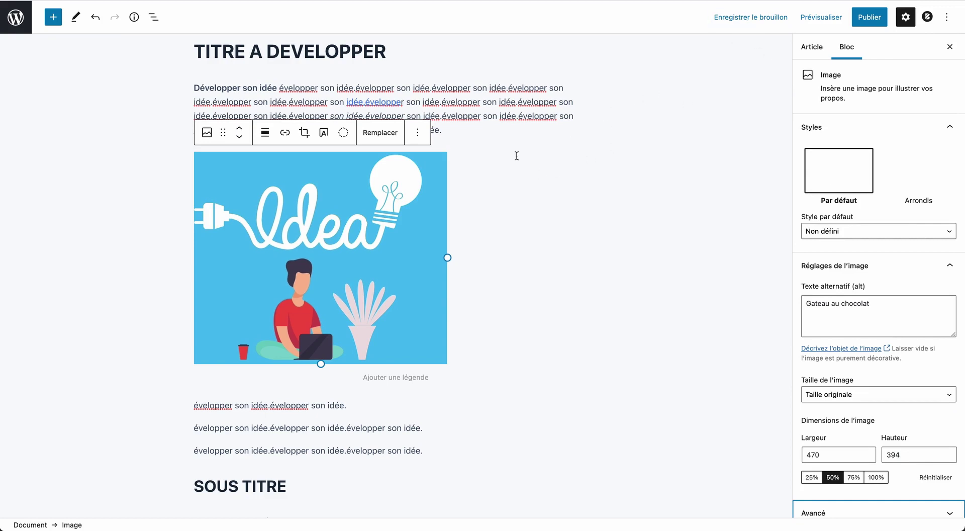
View the link options available for the Idea image and leave them without adding a link.
{"action": "left_click", "coordinate": [496, 219]}
{"action": "left_click", "coordinate": [368, 215]}
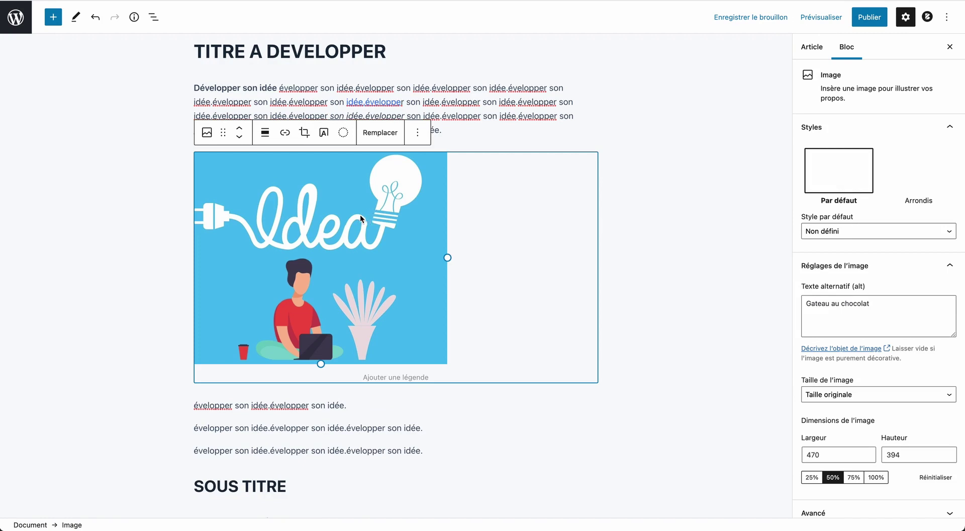
{"action": "left_click", "coordinate": [286, 133]}
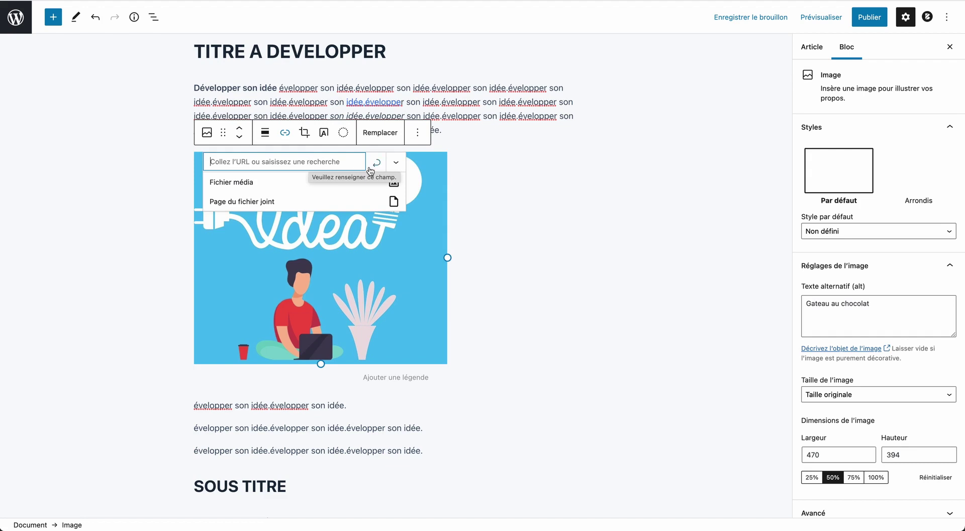
{"action": "left_click", "coordinate": [545, 195]}
{"action": "left_click", "coordinate": [613, 181]}
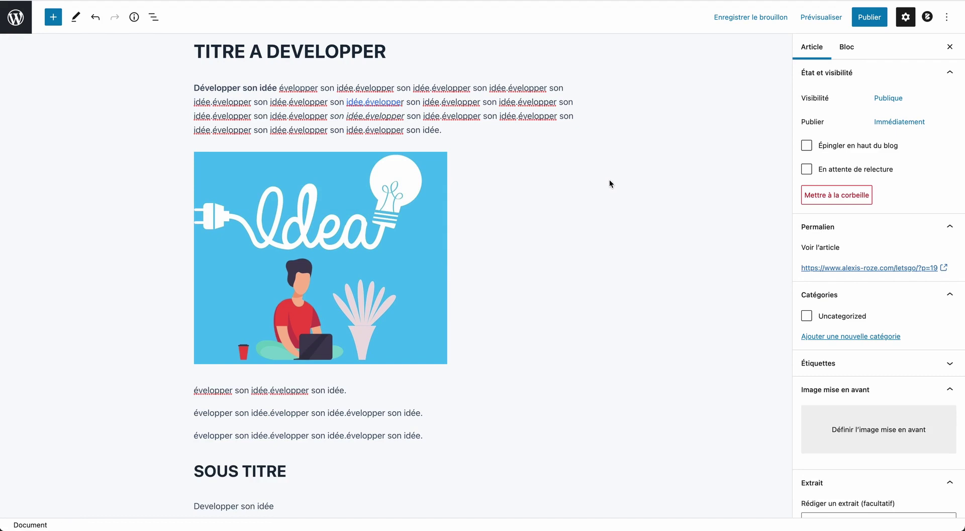
Duplicate the last paragraph above the "SOUS TITRE" heading three times directly beneath itself.
{"action": "scroll", "coordinate": [401, 276], "scroll_direction": "down", "scroll_amount": 3}
{"action": "left_click_drag", "start_coordinate": [424, 356], "coordinate": [190, 358]}
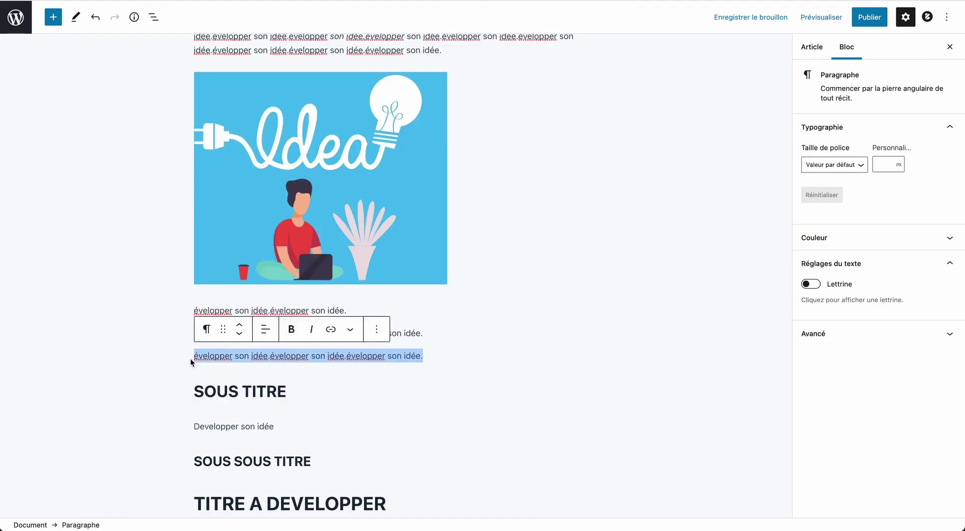
{"action": "left_click", "coordinate": [431, 357]}
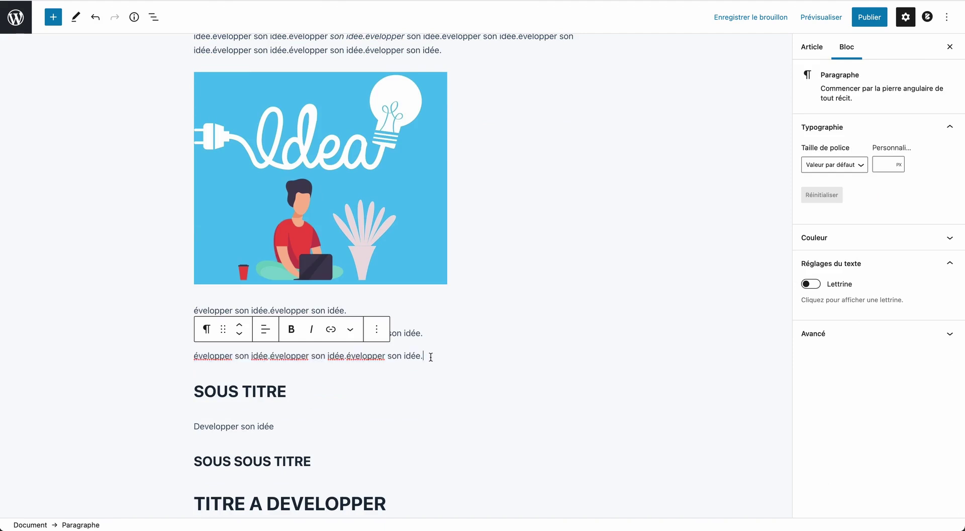
{"action": "key", "text": "ctrl+v"}
{"action": "key", "text": "ctrl+v"}
{"action": "key", "text": "ctrl+v"}
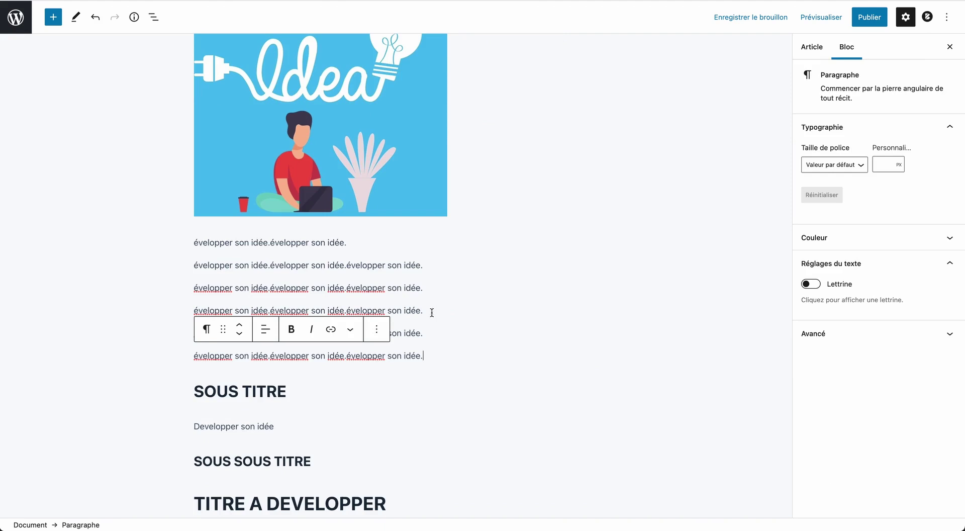
Try to build a manual list by indenting the fourth and fifth paragraphs beneath the image and prefixing each with an asterisk.
{"action": "left_click_drag", "start_coordinate": [426, 310], "coordinate": [362, 308]}
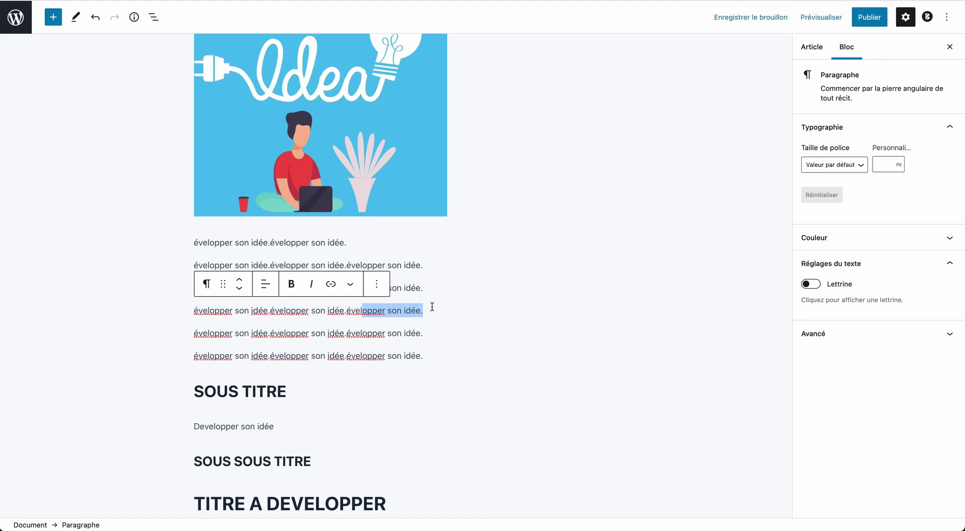
{"action": "left_click", "coordinate": [196, 311]}
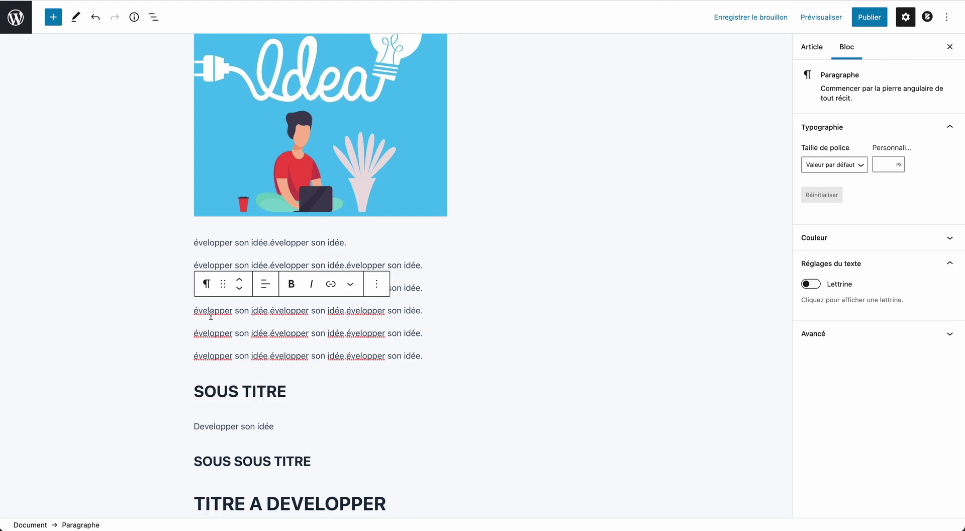
{"action": "type", "text": "*"}
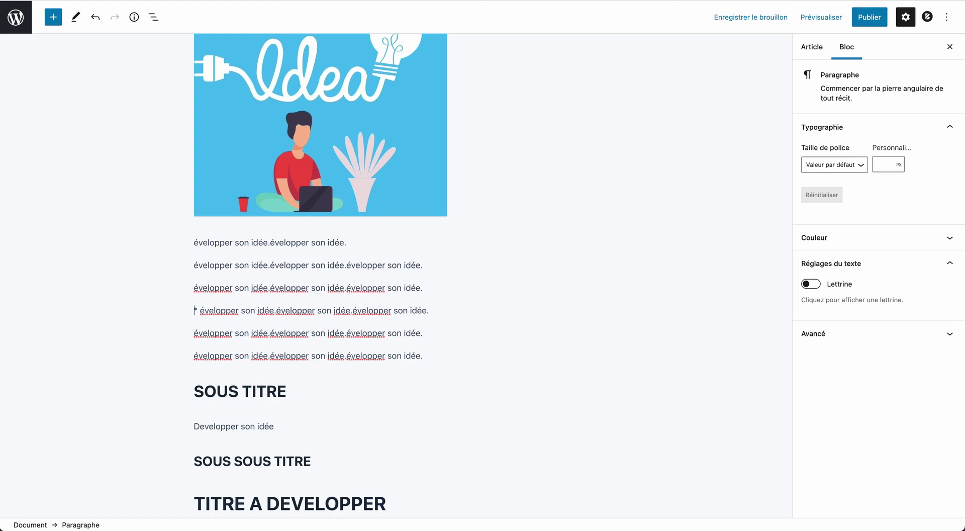
{"action": "left_click", "coordinate": [192, 334]}
{"action": "left_click", "coordinate": [195, 332]}
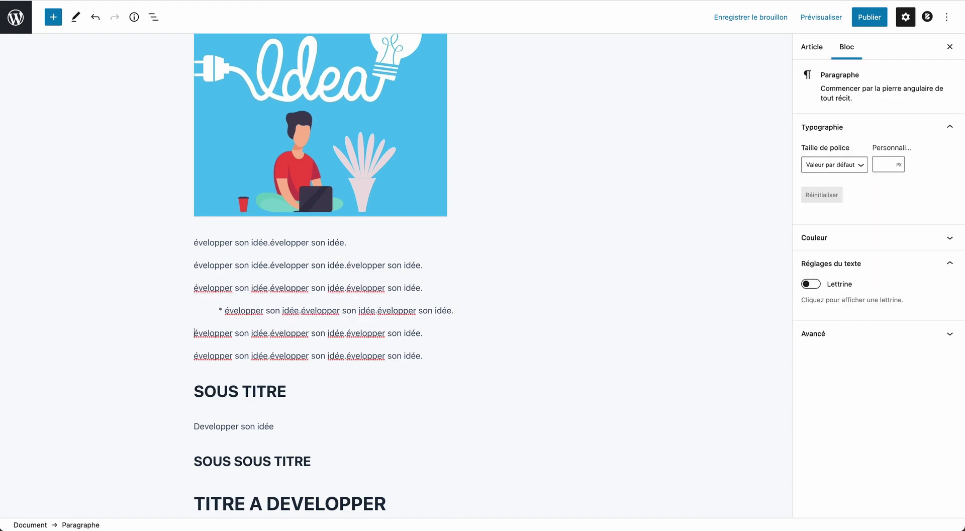
{"action": "type", "text": "*"}
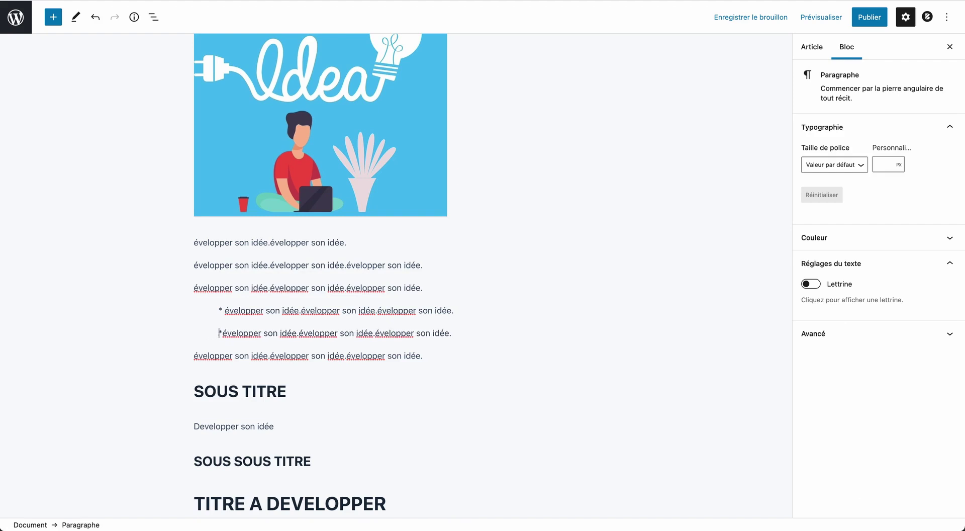
Undo the asterisks and indentation on the fourth and fifth paragraphs beneath the image.
{"action": "key", "text": "super+z"}
{"action": "key", "text": "super+z"}
{"action": "key", "text": "BackSpace"}
{"action": "key", "text": "BackSpace"}
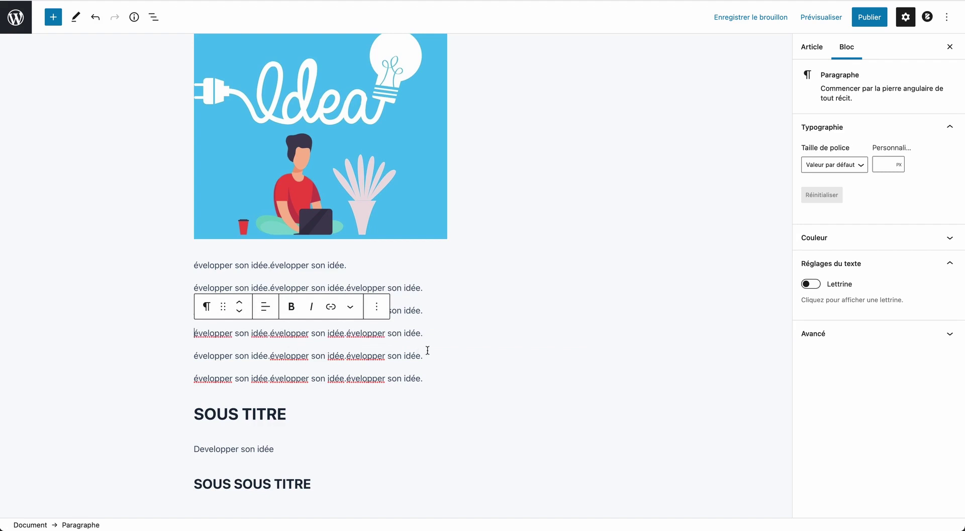
Convert the last five paragraphs above "SOUS TITRE" into one list, try numbering it, and set it to bulleted.
{"action": "left_click_drag", "start_coordinate": [434, 377], "coordinate": [191, 288]}
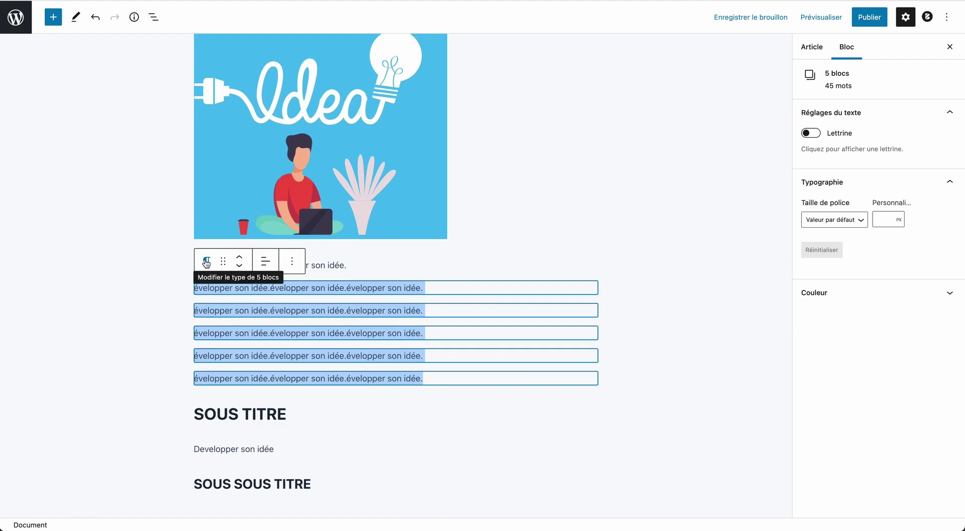
{"action": "left_click", "coordinate": [206, 262]}
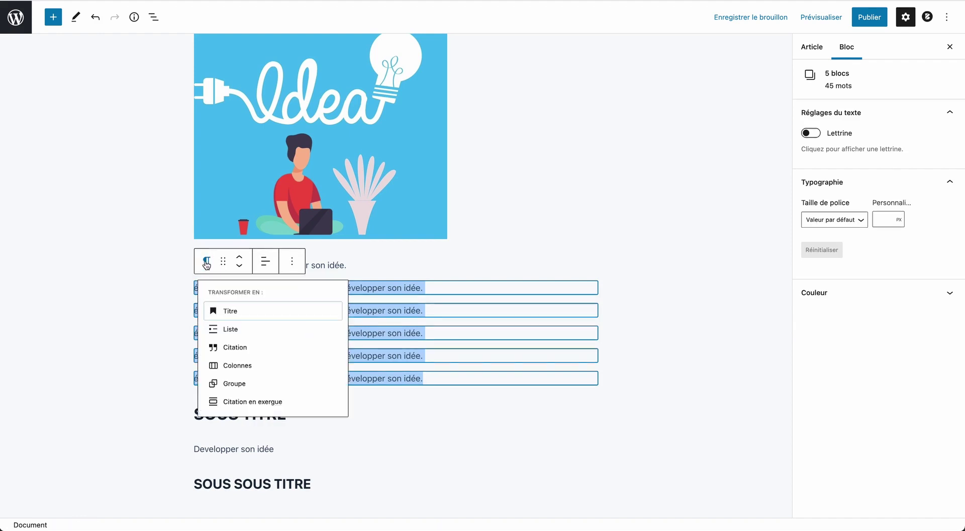
{"action": "left_click", "coordinate": [222, 334]}
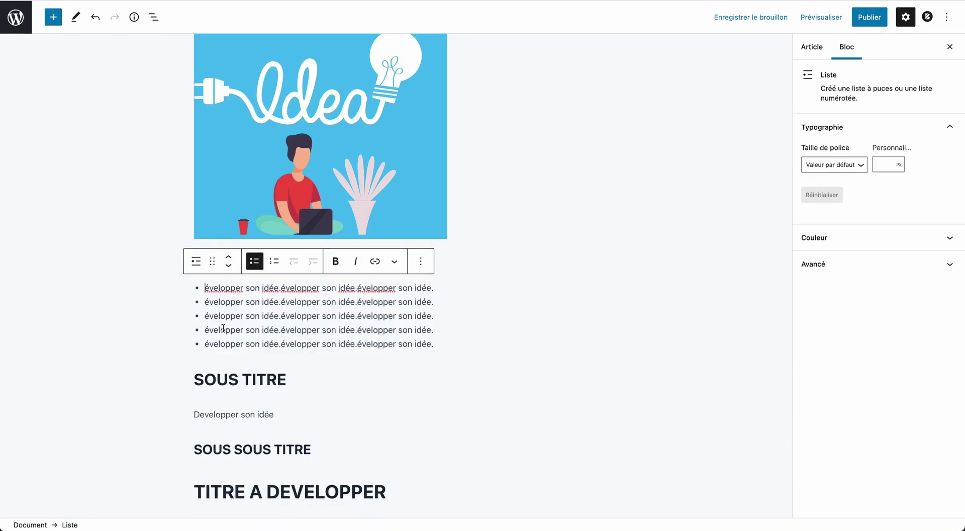
{"action": "left_click", "coordinate": [275, 262]}
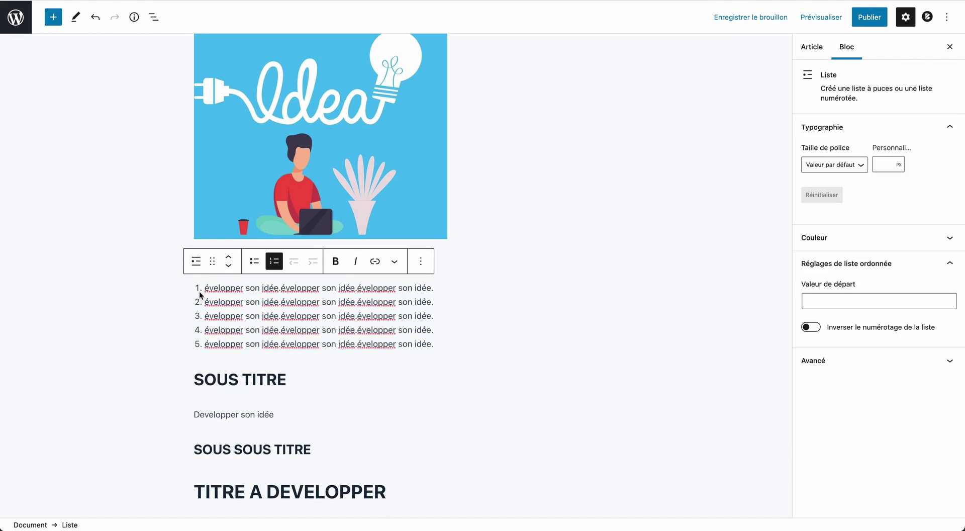
{"action": "left_click", "coordinate": [254, 261]}
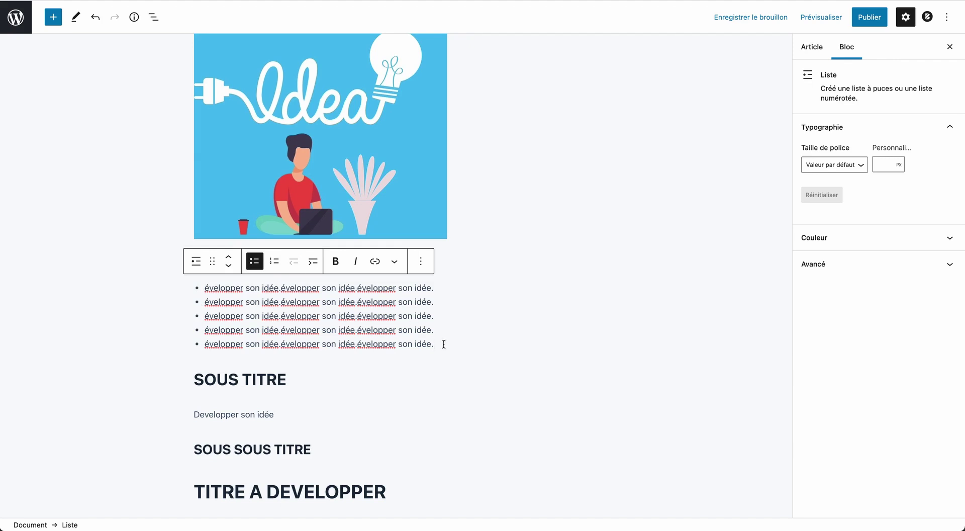
Add a paragraph directly below the bulleted list and fill it with "évelopper son idée." pasted fifteen times.
{"action": "key", "text": "Return"}
{"action": "key", "text": "Return"}
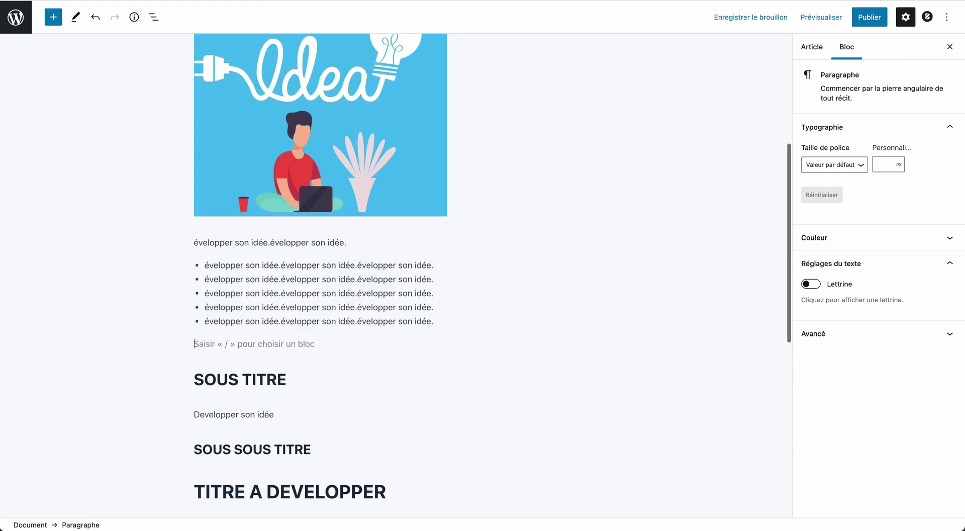
{"action": "key", "text": "ctrl+v"}
{"action": "key", "text": "ctrl+v"}
{"action": "key", "text": "ctrl+v"}
{"action": "key", "text": "ctrl+v"}
{"action": "key", "text": "ctrl+v"}
{"action": "key", "text": "ctrl+v"}
{"action": "key", "text": "ctrl+v"}
{"action": "key", "text": "ctrl+v"}
{"action": "key", "text": "ctrl+v"}
{"action": "key", "text": "ctrl+v"}
{"action": "key", "text": "ctrl+v"}
{"action": "key", "text": "ctrl+v"}
{"action": "key", "text": "ctrl+v"}
{"action": "key", "text": "ctrl+v"}
{"action": "key", "text": "ctrl+v"}
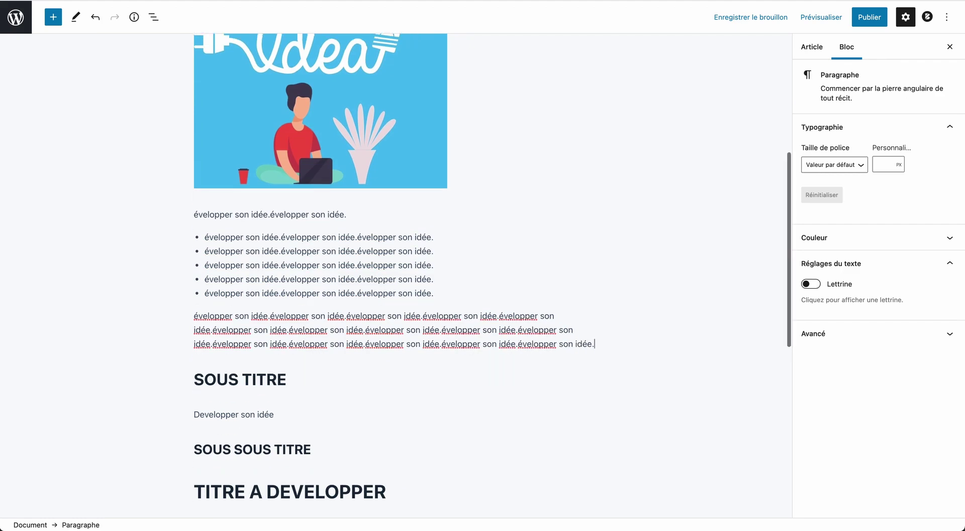
Transform the new three-line paragraph beneath the bulleted list into a quote block.
{"action": "left_click_drag", "start_coordinate": [593, 343], "coordinate": [194, 317]}
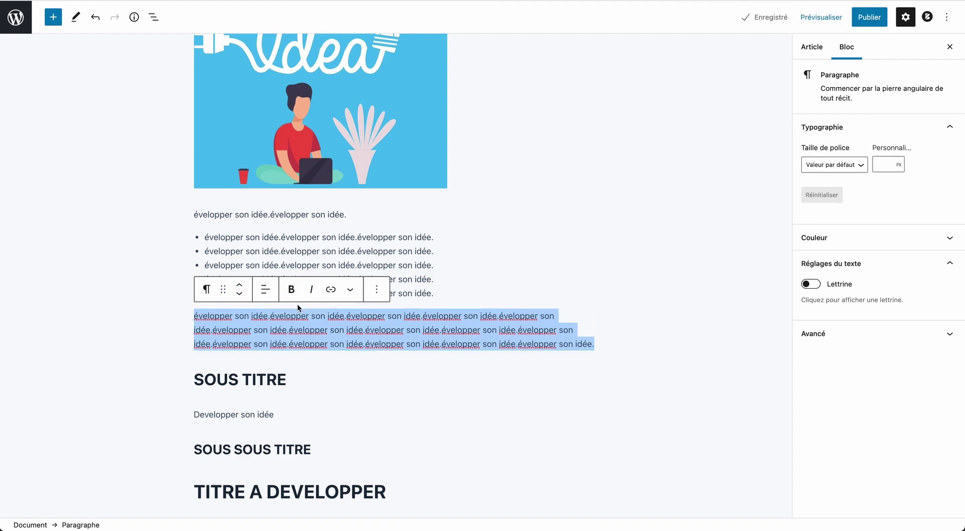
{"action": "left_click", "coordinate": [205, 290]}
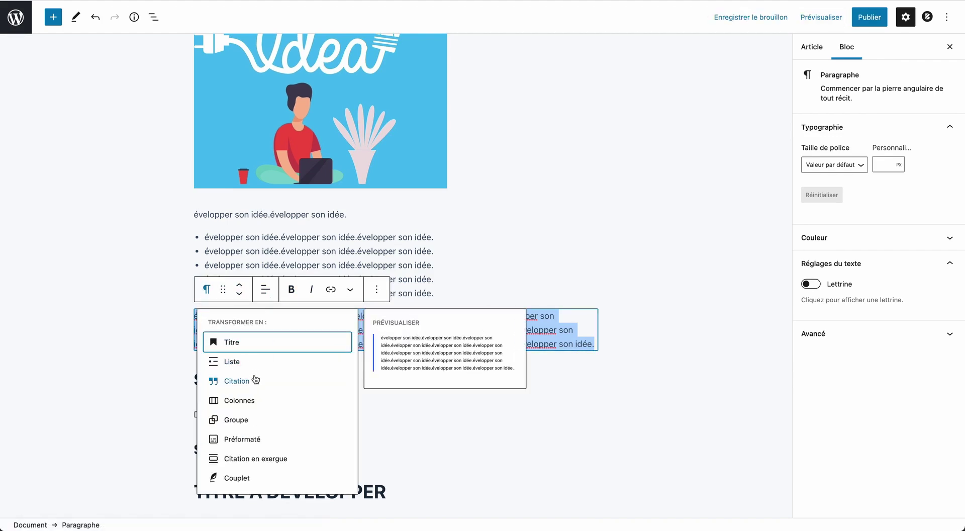
{"action": "left_click", "coordinate": [254, 378]}
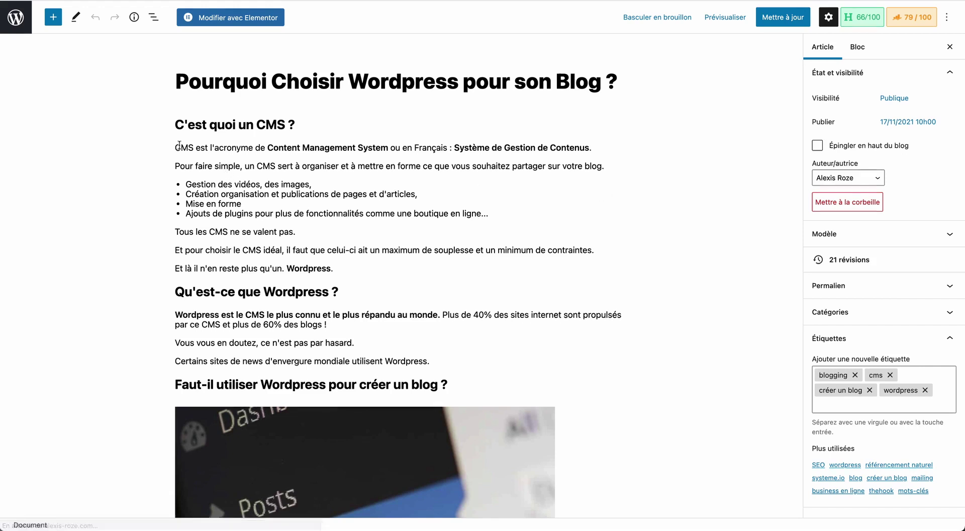
Examine the structure of the example article "Pourquoi Choisir Wordpress pour son Blog ?", including the heading level of "C'est quoi un CMS ?".
{"action": "scroll", "coordinate": [177, 155], "scroll_direction": "down", "scroll_amount": 3}
{"action": "scroll", "coordinate": [182, 90], "scroll_direction": "up", "scroll_amount": 3}
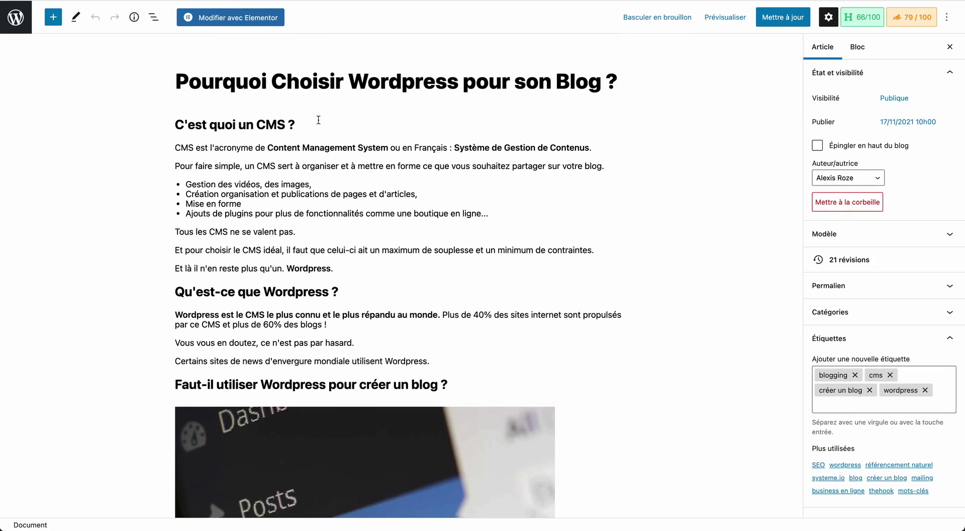
{"action": "mouse_move", "coordinate": [293, 133]}
{"action": "left_click_drag", "start_coordinate": [290, 124], "coordinate": [276, 123]}
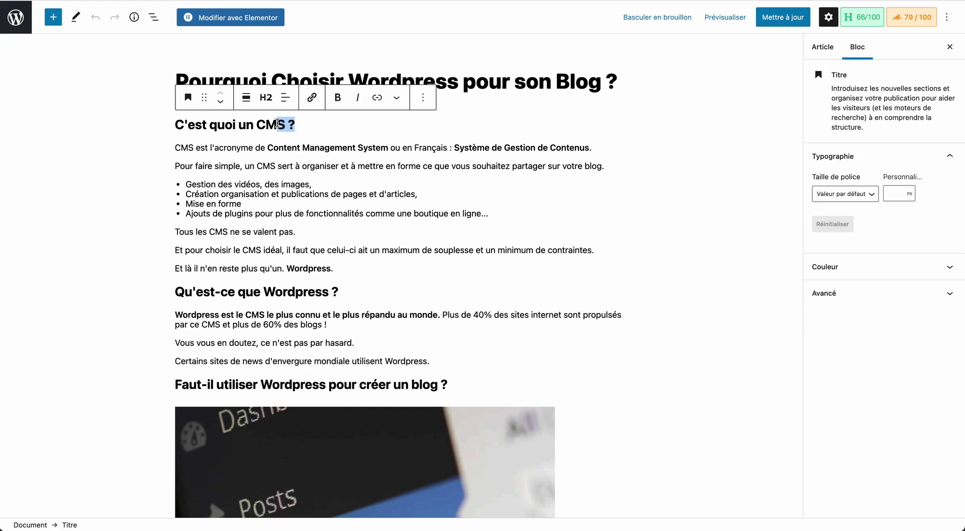
{"action": "left_click", "coordinate": [354, 290]}
{"action": "scroll", "coordinate": [359, 290], "scroll_direction": "down", "scroll_amount": 4}
{"action": "scroll", "coordinate": [364, 290], "scroll_direction": "up", "scroll_amount": 3}
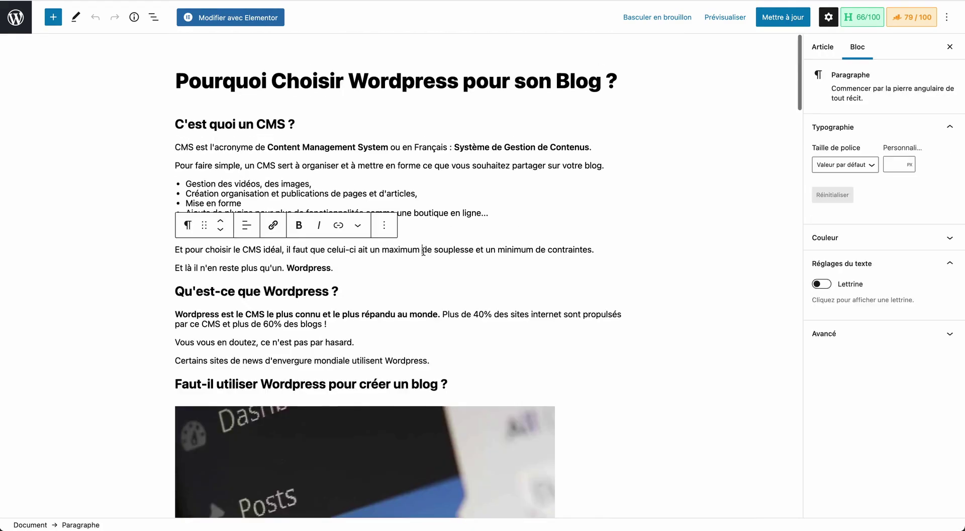
{"action": "scroll", "coordinate": [423, 251], "scroll_direction": "down", "scroll_amount": 15}
{"action": "scroll", "coordinate": [424, 253], "scroll_direction": "down", "scroll_amount": 20}
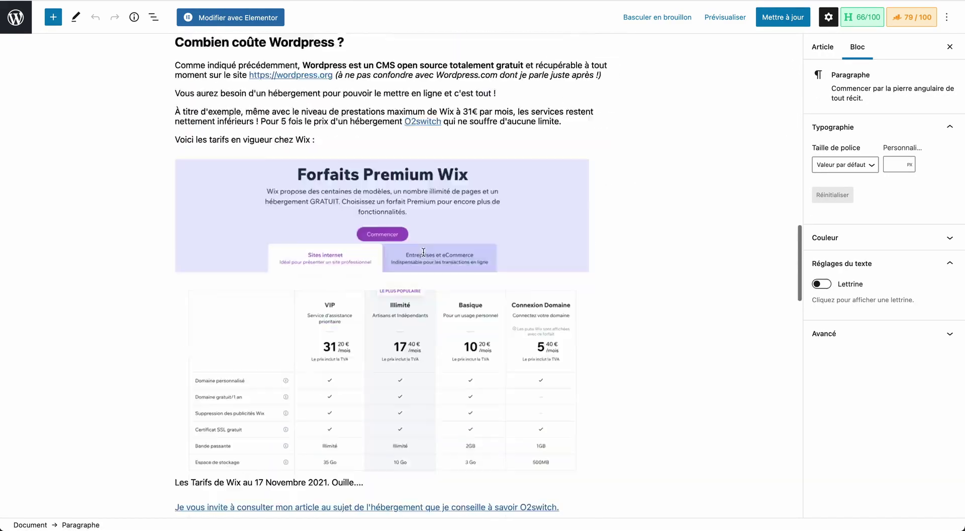
Check the heading levels of the "Wordpress.com" and "Wordpress.org" subheadings in the section comparing the two.
{"action": "scroll", "coordinate": [423, 252], "scroll_direction": "up", "scroll_amount": 3}
{"action": "scroll", "coordinate": [423, 252], "scroll_direction": "up", "scroll_amount": 3}
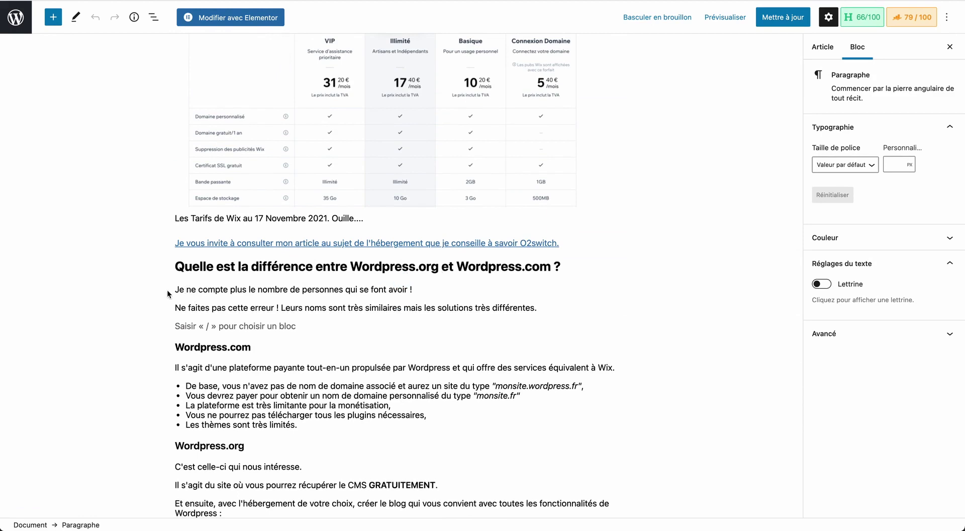
{"action": "left_click", "coordinate": [272, 347]}
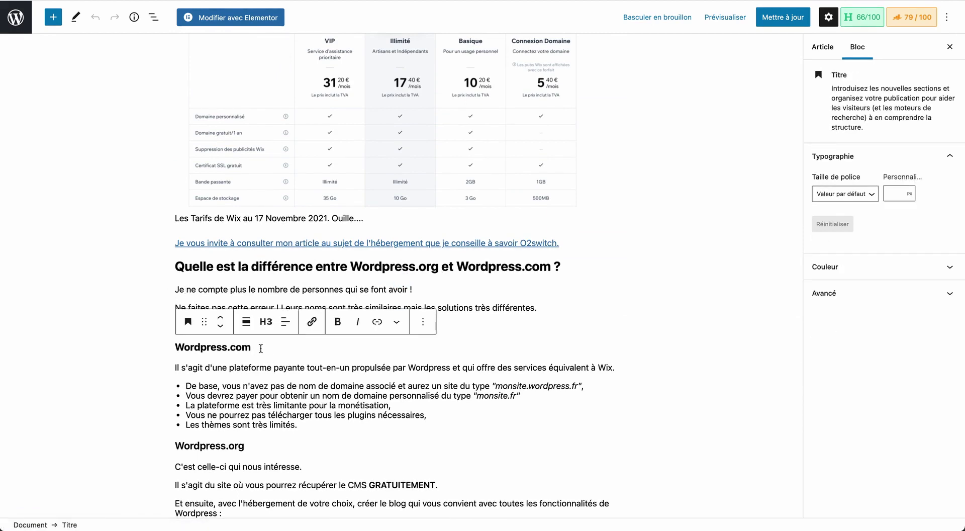
{"action": "left_click", "coordinate": [260, 445]}
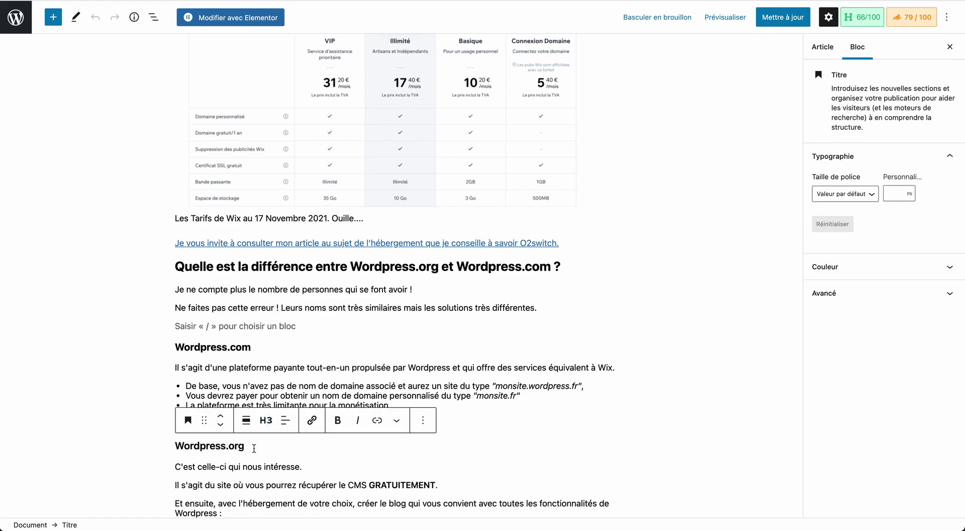
{"action": "scroll", "coordinate": [254, 448], "scroll_direction": "down", "scroll_amount": 3}
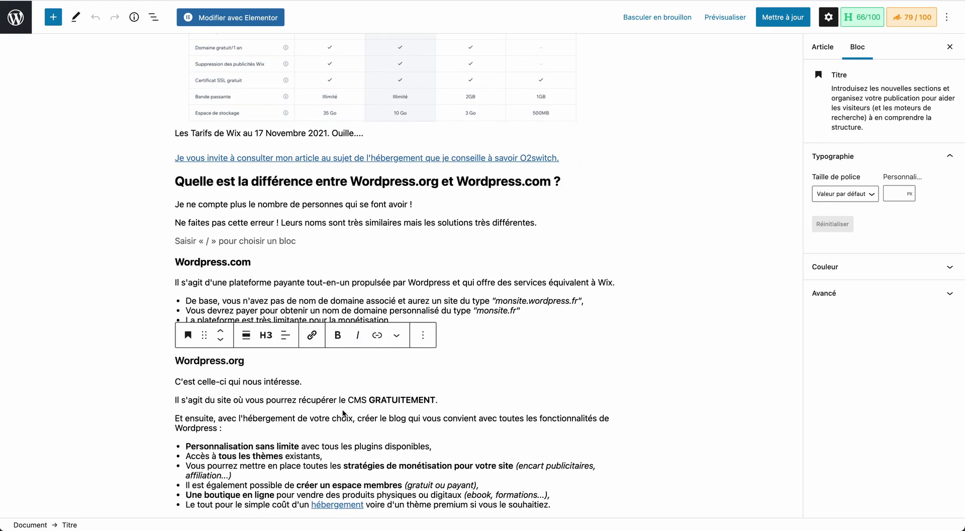
{"action": "scroll", "coordinate": [343, 413], "scroll_direction": "down", "scroll_amount": 1}
Inspect the bold key phrases in the "Wordpress.org" section, from "GRATUITEMENT" to the phrases in the bulleted list.
{"action": "double_click", "coordinate": [402, 372]}
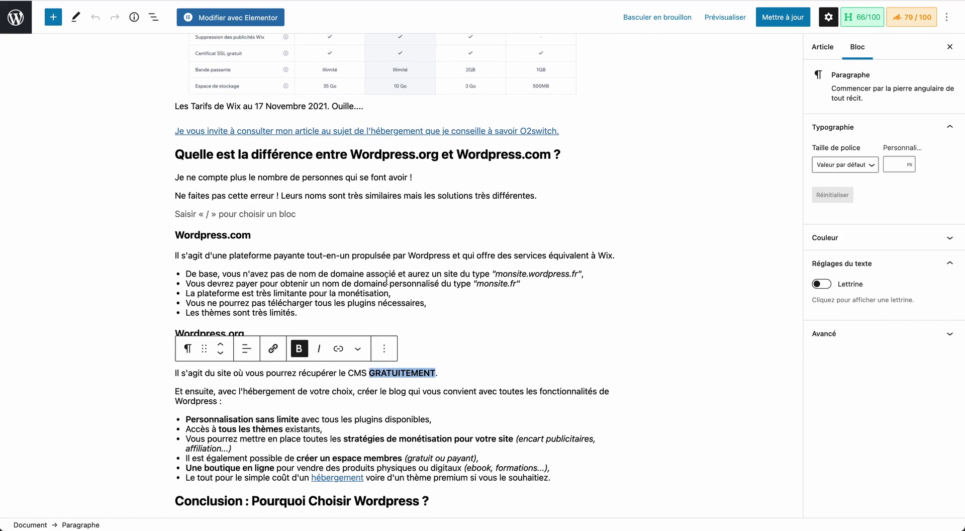
{"action": "left_click_drag", "start_coordinate": [187, 469], "coordinate": [275, 468]}
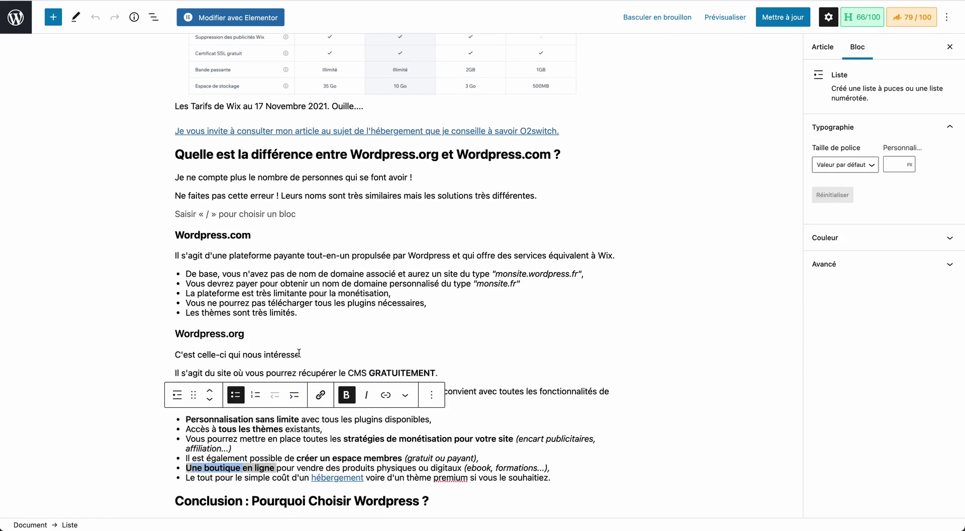
{"action": "left_click", "coordinate": [300, 350]}
{"action": "left_click_drag", "start_coordinate": [219, 429], "coordinate": [283, 428]}
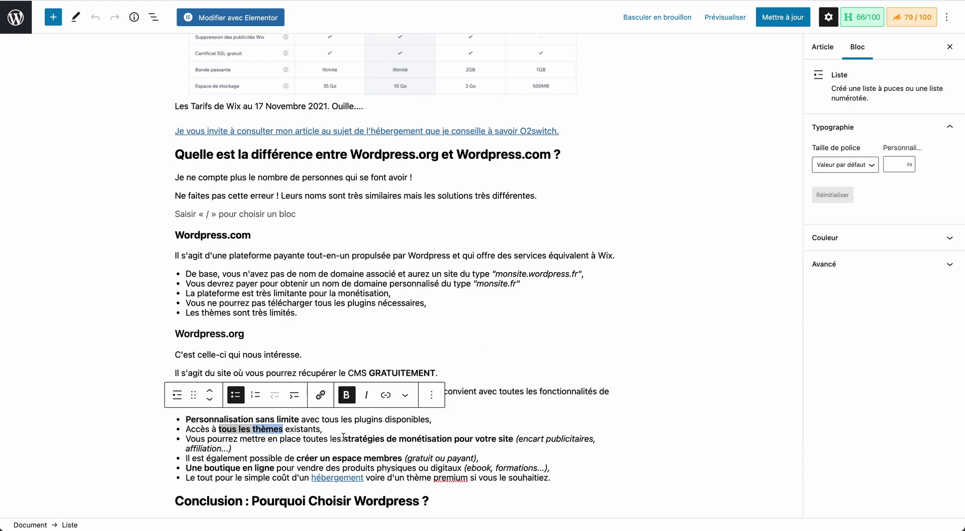
{"action": "double_click", "coordinate": [422, 438]}
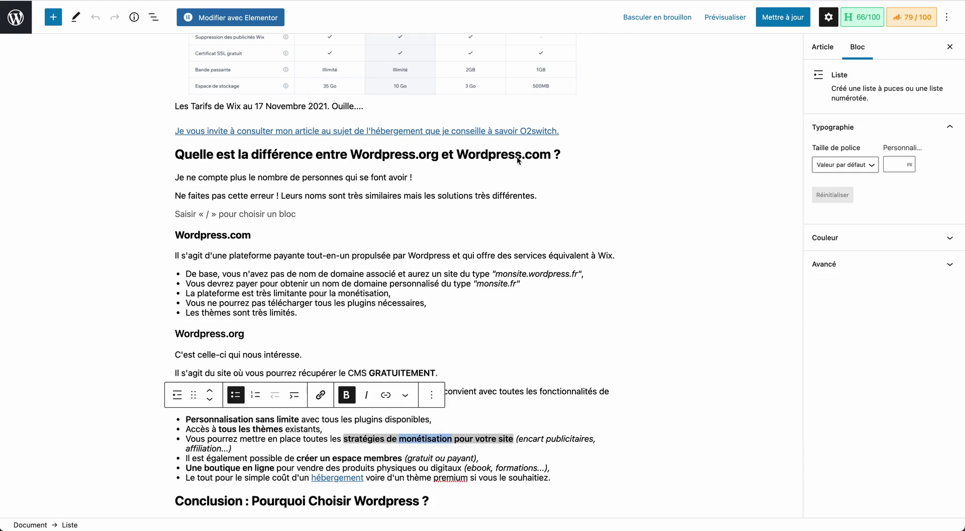
Inspect the link on the O2switch hosting sentence and the alternative text of the Wix pricing image.
{"action": "triple_click", "coordinate": [578, 131]}
{"action": "scroll", "coordinate": [542, 181], "scroll_direction": "up", "scroll_amount": 5}
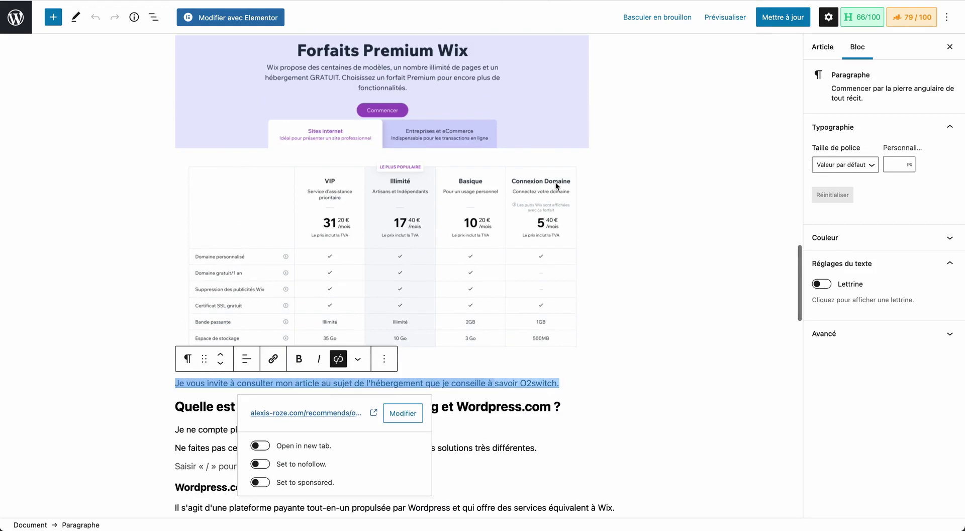
{"action": "left_click", "coordinate": [438, 238]}
{"action": "left_click_drag", "start_coordinate": [930, 312], "coordinate": [813, 315]}
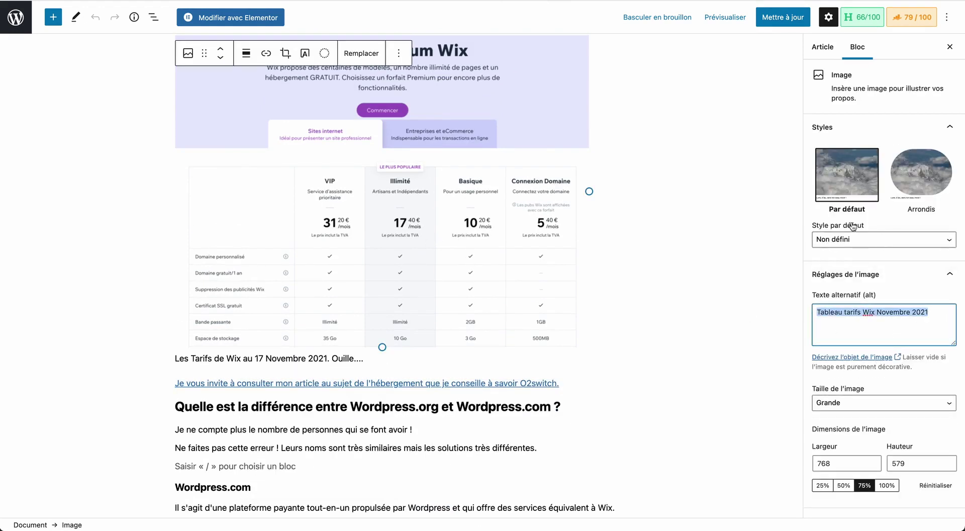
{"action": "scroll", "coordinate": [880, 274], "scroll_direction": "down", "scroll_amount": 1}
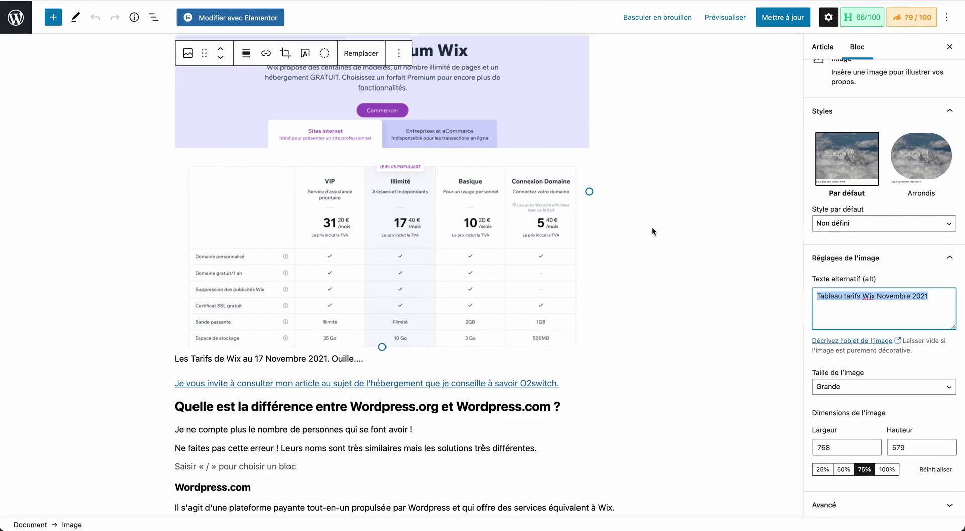
{"action": "scroll", "coordinate": [518, 269], "scroll_direction": "up", "scroll_amount": 2}
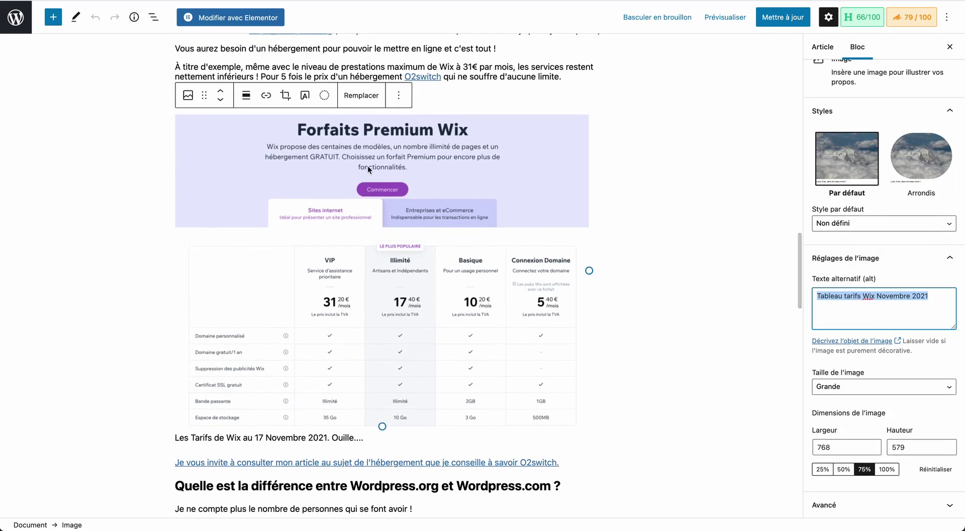
Skim the rest of the example article and open its preview in a new tab.
{"action": "scroll", "coordinate": [634, 225], "scroll_direction": "up", "scroll_amount": 9}
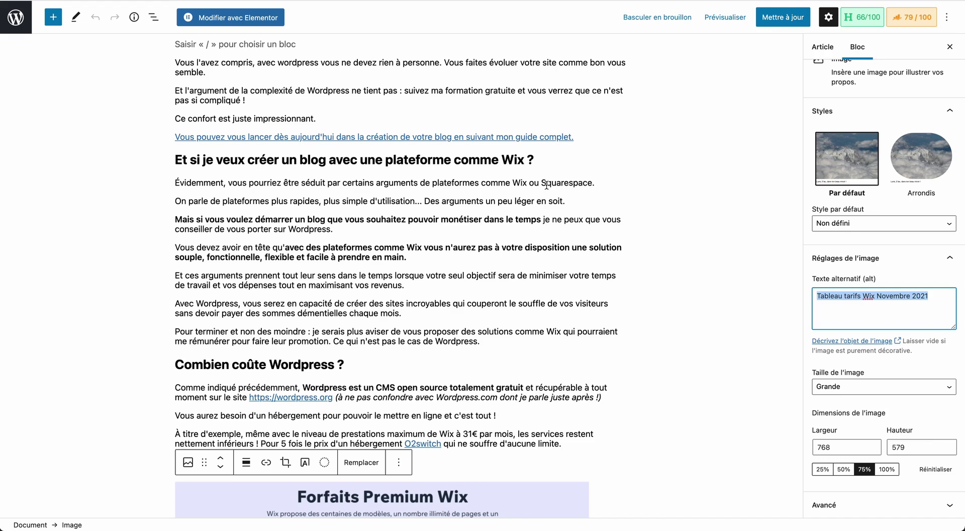
{"action": "scroll", "coordinate": [430, 281], "scroll_direction": "down", "scroll_amount": 15}
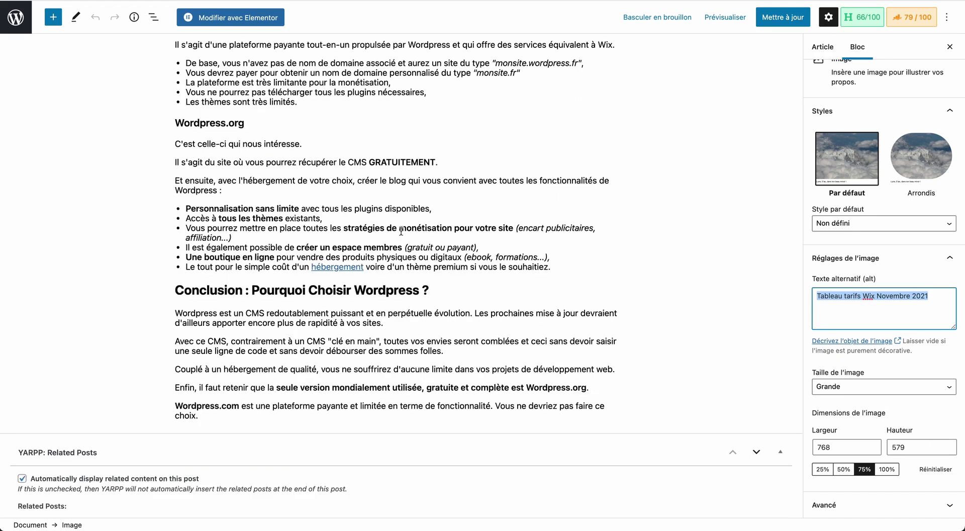
{"action": "scroll", "coordinate": [367, 228], "scroll_direction": "up", "scroll_amount": 3}
{"action": "scroll", "coordinate": [356, 226], "scroll_direction": "up", "scroll_amount": 3}
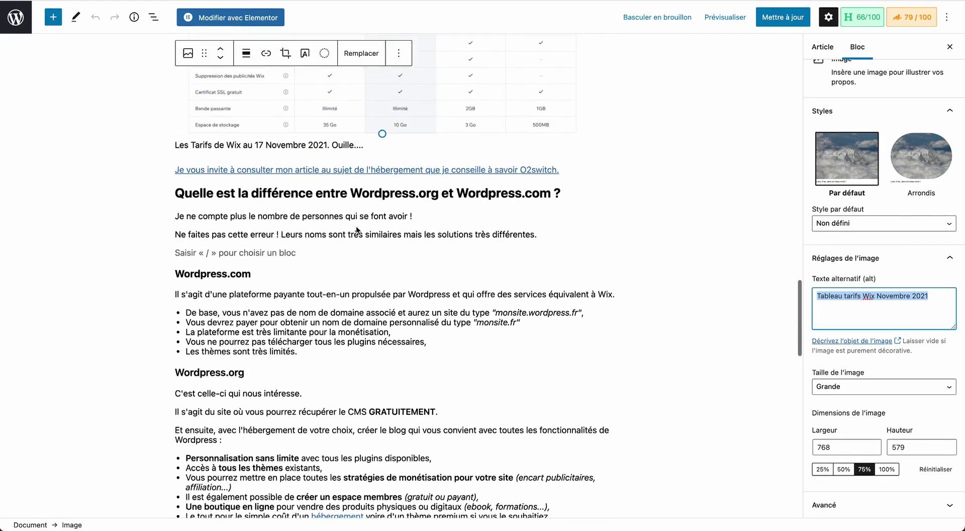
{"action": "left_click", "coordinate": [716, 18]}
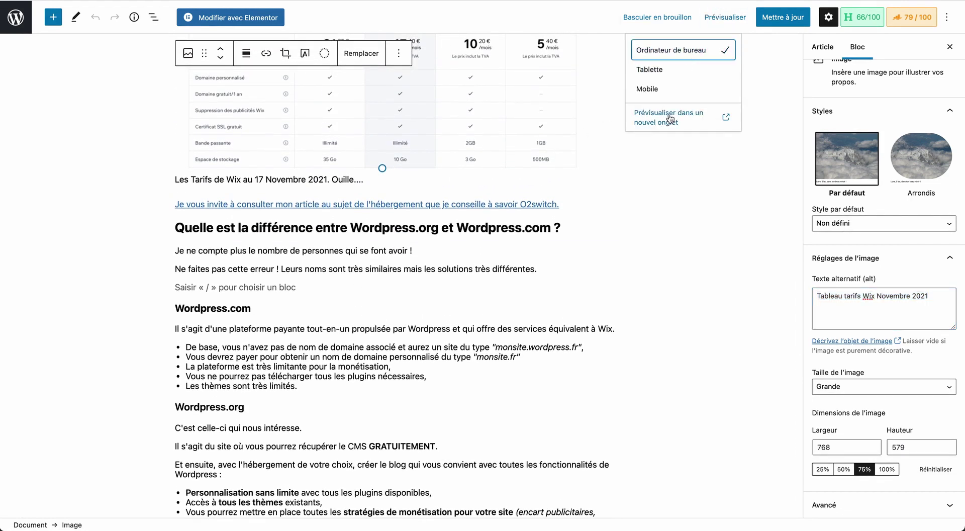
{"action": "left_click", "coordinate": [653, 112]}
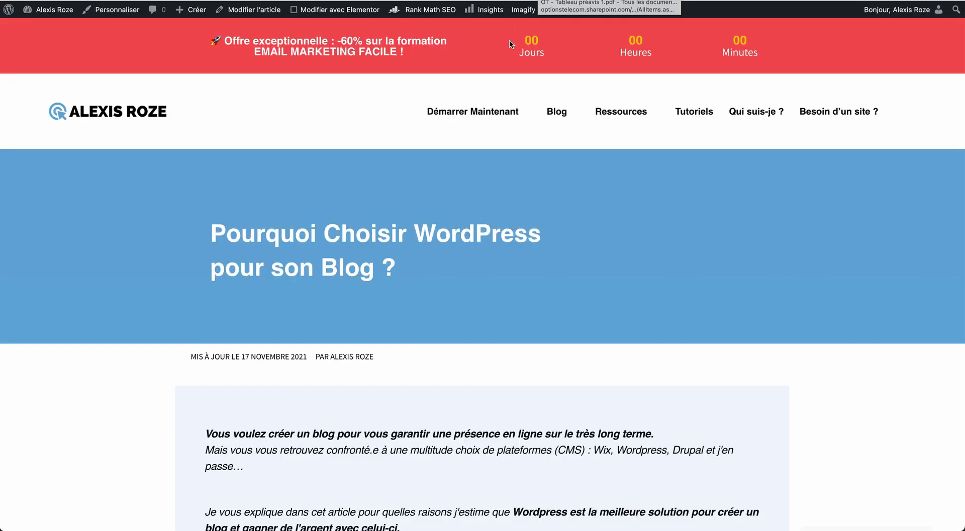
Examine how the introduction, the "C'est quoi un CMS ?" section and the table of contents are rendered in the preview.
{"action": "scroll", "coordinate": [513, 151], "scroll_direction": "down", "scroll_amount": 2}
{"action": "scroll", "coordinate": [513, 150], "scroll_direction": "up", "scroll_amount": 2}
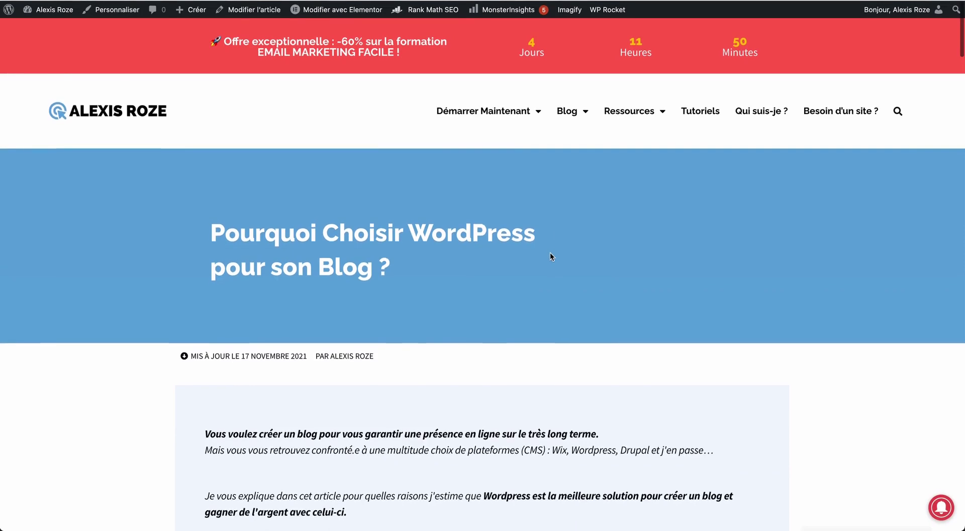
{"action": "scroll", "coordinate": [550, 253], "scroll_direction": "down", "scroll_amount": 2}
{"action": "scroll", "coordinate": [420, 218], "scroll_direction": "down", "scroll_amount": 2}
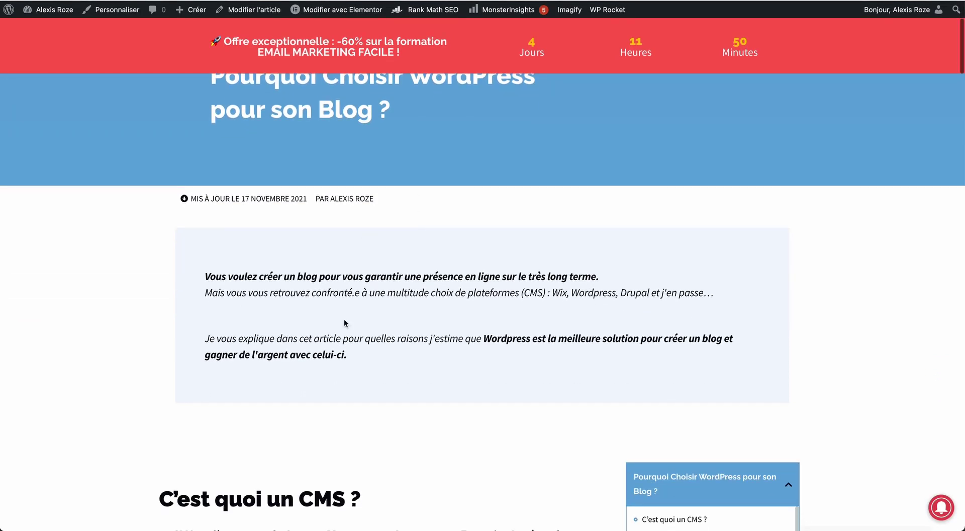
{"action": "scroll", "coordinate": [344, 320], "scroll_direction": "down", "scroll_amount": 6}
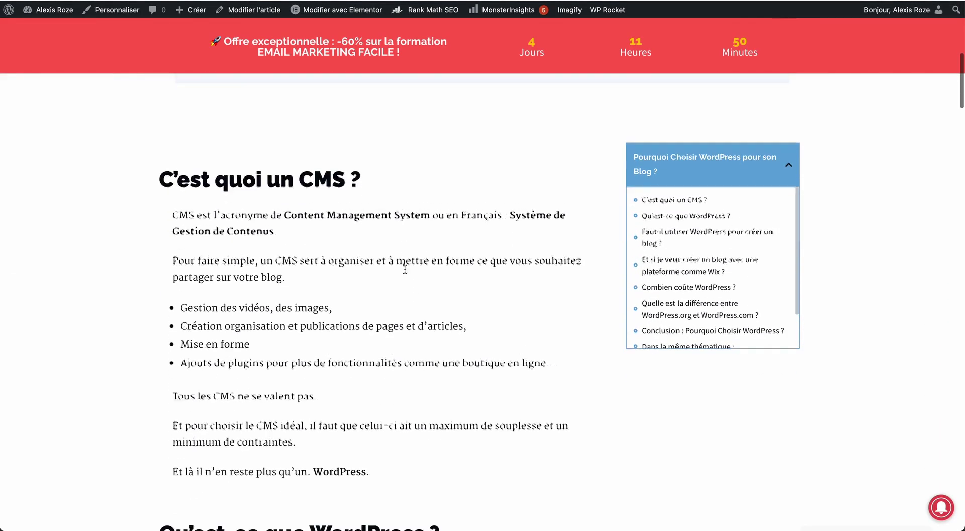
{"action": "scroll", "coordinate": [405, 269], "scroll_direction": "down", "scroll_amount": 2}
{"action": "left_click_drag", "start_coordinate": [362, 106], "coordinate": [155, 115]}
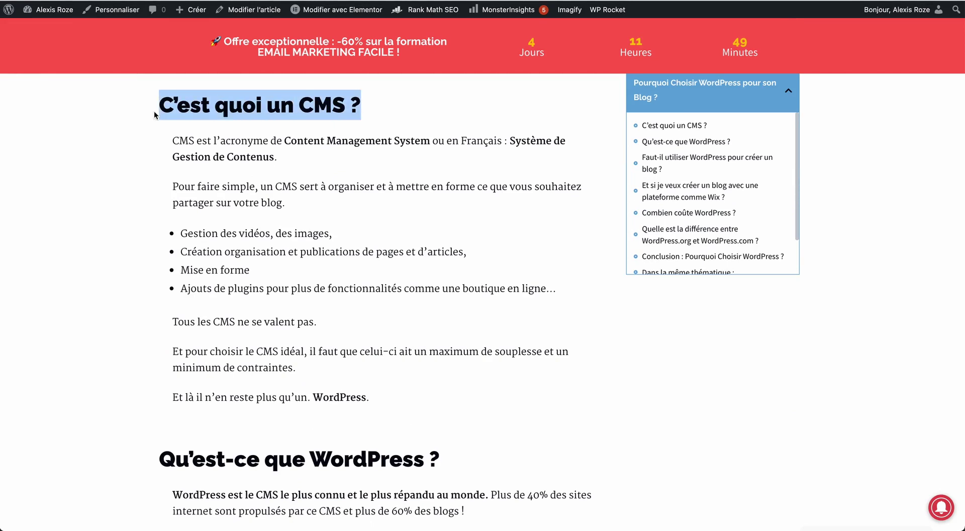
{"action": "scroll", "coordinate": [329, 207], "scroll_direction": "down", "scroll_amount": 1}
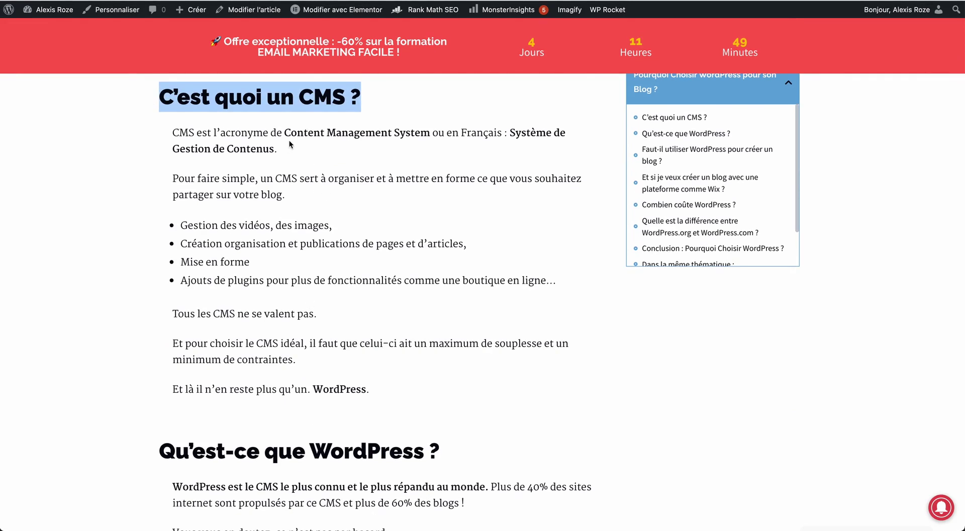
{"action": "scroll", "coordinate": [385, 186], "scroll_direction": "down", "scroll_amount": 3}
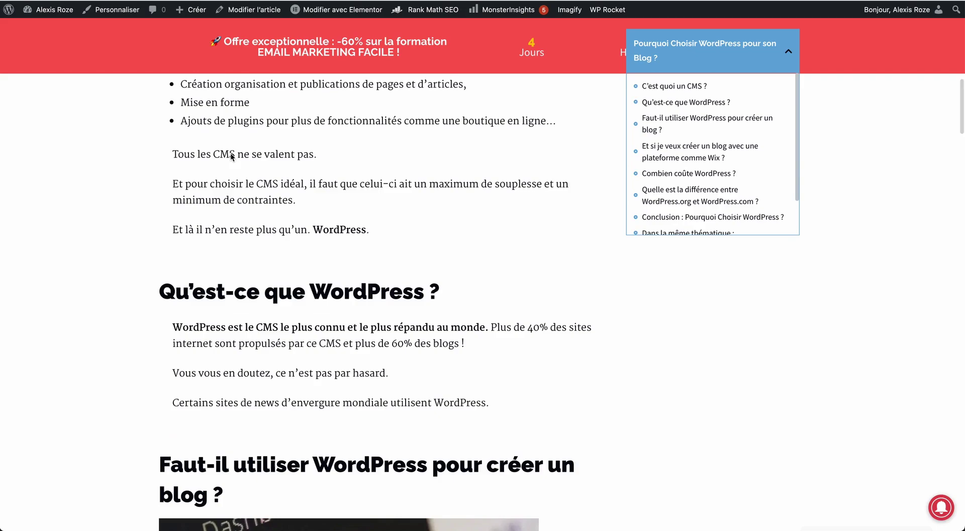
Review the rest of the previewed article, including the "WordPress.com" subheading and the conclusion.
{"action": "scroll", "coordinate": [231, 156], "scroll_direction": "down", "scroll_amount": 15}
{"action": "scroll", "coordinate": [422, 246], "scroll_direction": "down", "scroll_amount": 20}
{"action": "scroll", "coordinate": [421, 244], "scroll_direction": "down", "scroll_amount": 16}
{"action": "scroll", "coordinate": [202, 163], "scroll_direction": "up", "scroll_amount": 7}
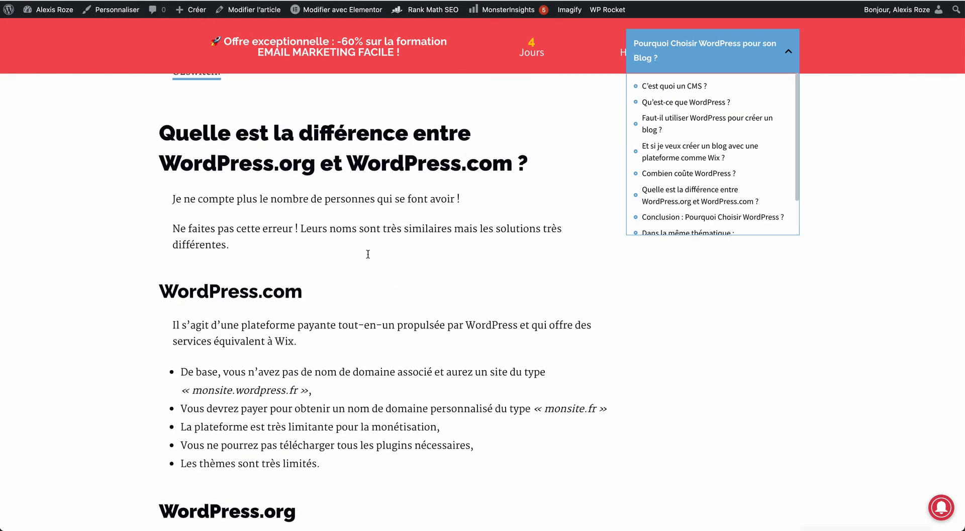
{"action": "left_click_drag", "start_coordinate": [324, 296], "coordinate": [160, 286]}
{"action": "scroll", "coordinate": [260, 195], "scroll_direction": "down", "scroll_amount": 13}
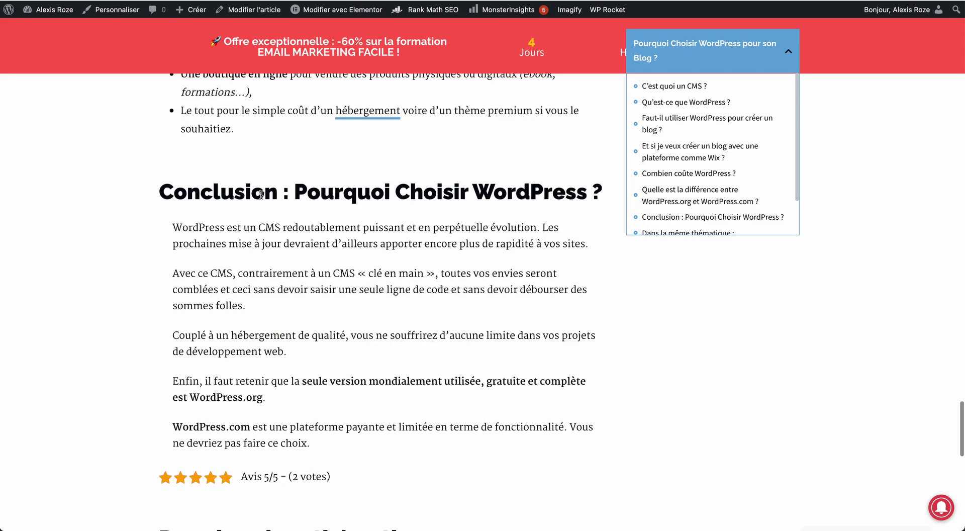
{"action": "scroll", "coordinate": [370, 196], "scroll_direction": "up", "scroll_amount": 12}
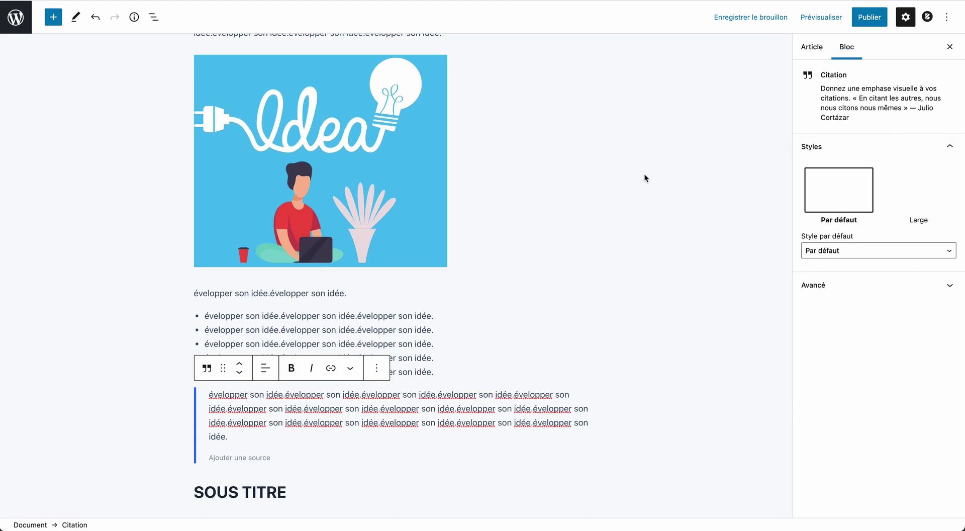
Remove the word "au" from the article's URL slug.
{"action": "scroll", "coordinate": [648, 174], "scroll_direction": "up", "scroll_amount": 5}
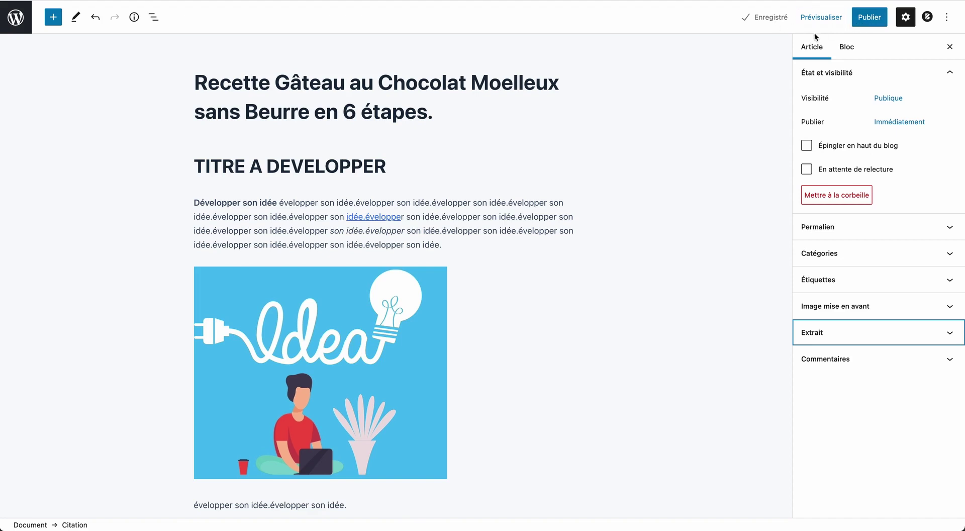
{"action": "left_click", "coordinate": [889, 224]}
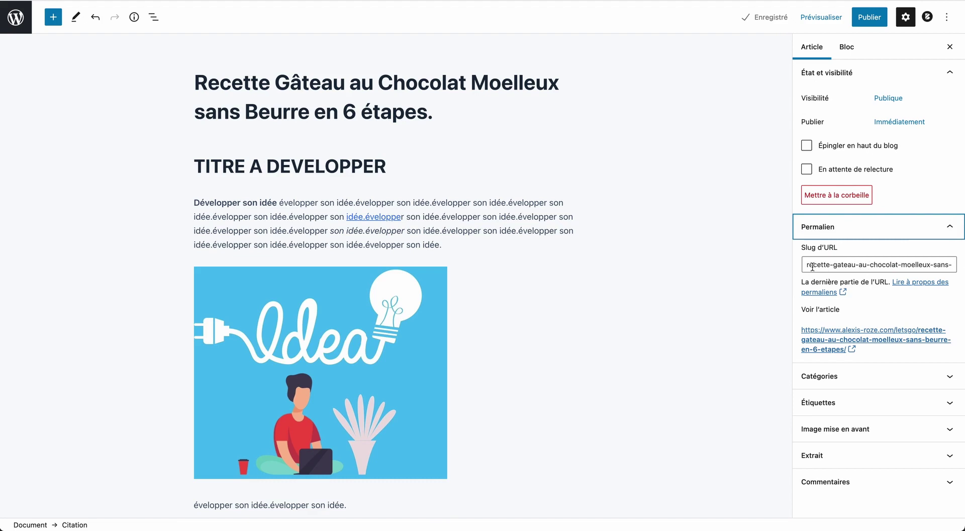
{"action": "mouse_move", "coordinate": [806, 266]}
{"action": "left_mouse_down"}
{"action": "mouse_move", "coordinate": [954, 266]}
{"action": "mouse_move", "coordinate": [802, 267]}
{"action": "left_mouse_up"}
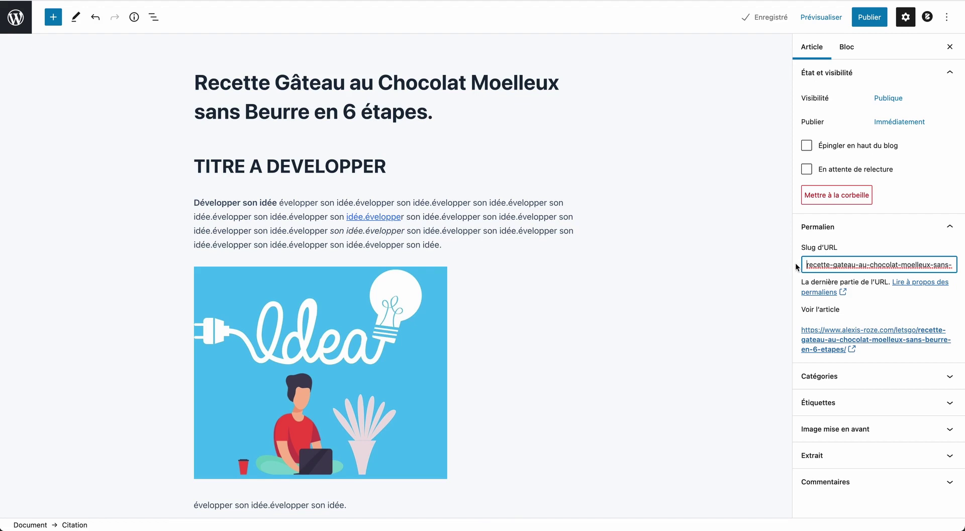
{"action": "left_click", "coordinate": [829, 265]}
{"action": "left_click", "coordinate": [862, 264]}
{"action": "key", "text": "BackSpace"}
{"action": "key", "text": "BackSpace"}
{"action": "key", "text": "BackSpace"}
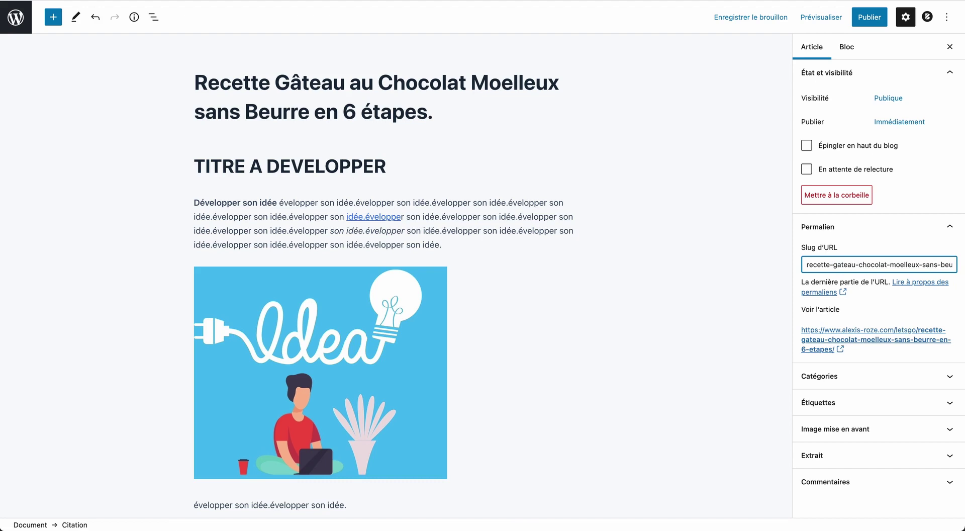
Remove "moelleux" and "en-6-etapes" from the URL slug so it reads recette-gateau-chocolat-sans-beurre.
{"action": "double_click", "coordinate": [903, 265]}
{"action": "key", "text": "BackSpace"}
{"action": "key", "text": "BackSpace"}
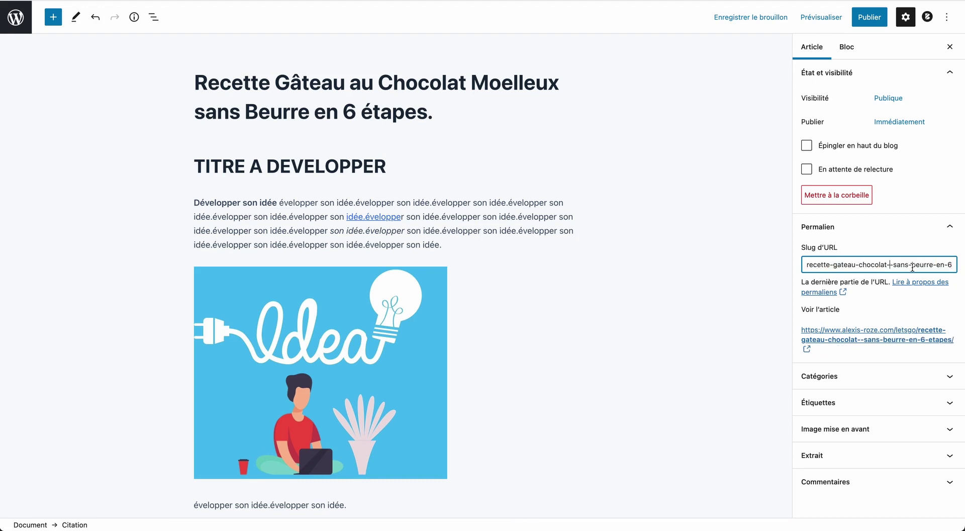
{"action": "left_click_drag", "start_coordinate": [929, 266], "coordinate": [960, 269]}
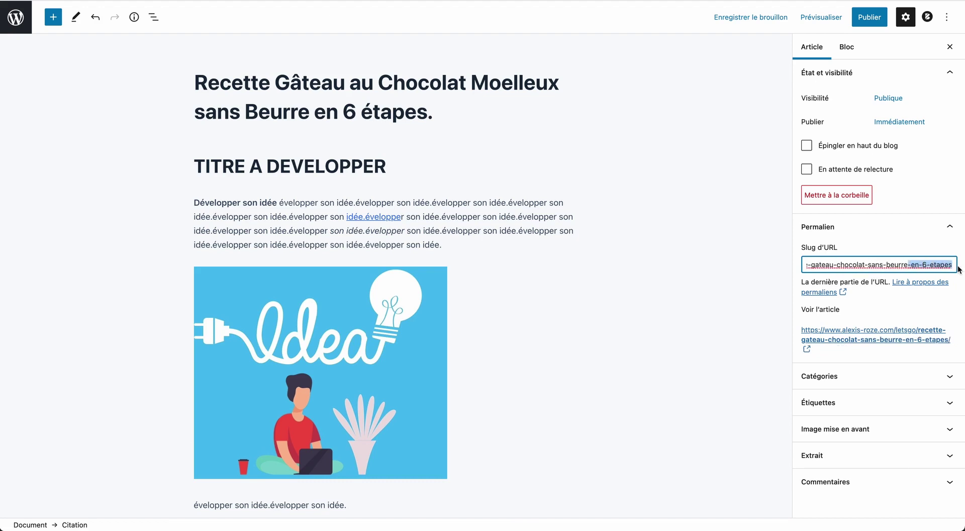
{"action": "key", "text": "BackSpace"}
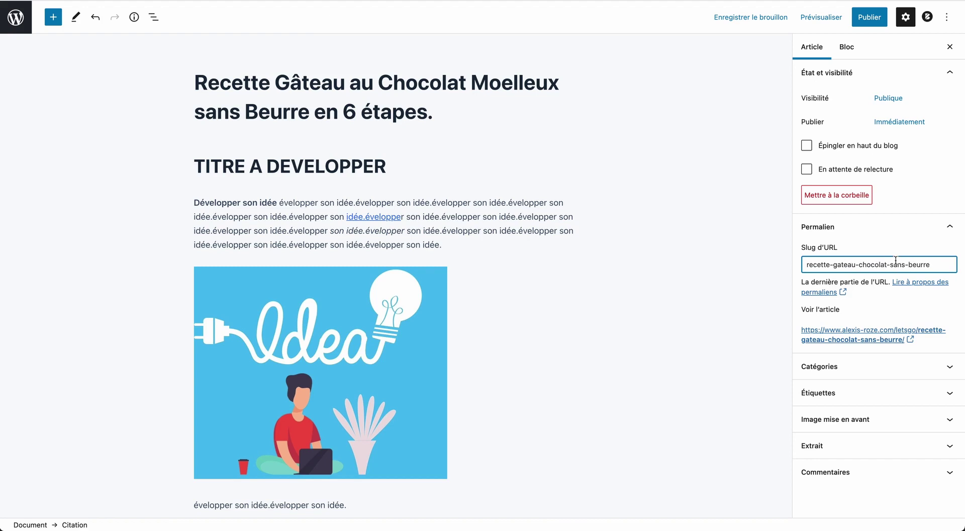
{"action": "triple_click", "coordinate": [942, 261]}
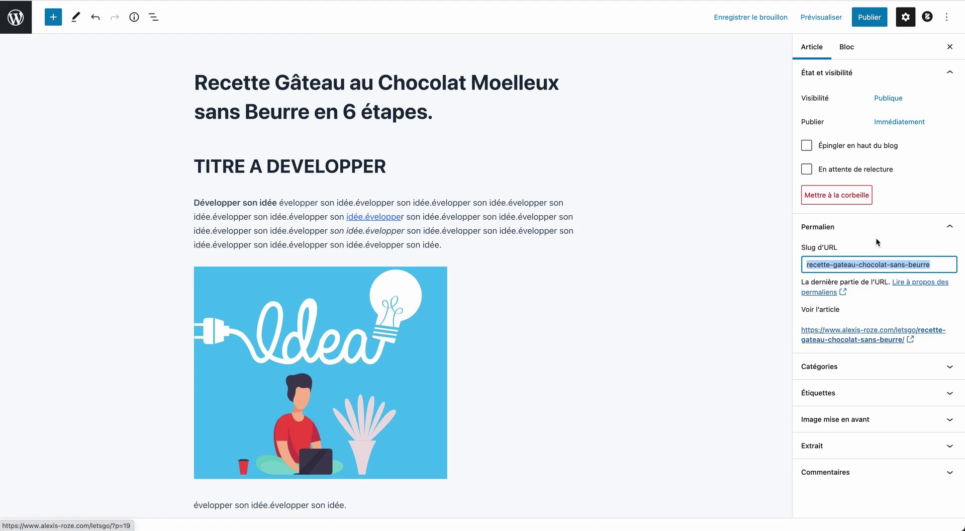
{"action": "left_click", "coordinate": [838, 238]}
Add a new top-level category named Desserts to the article.
{"action": "left_click", "coordinate": [879, 254]}
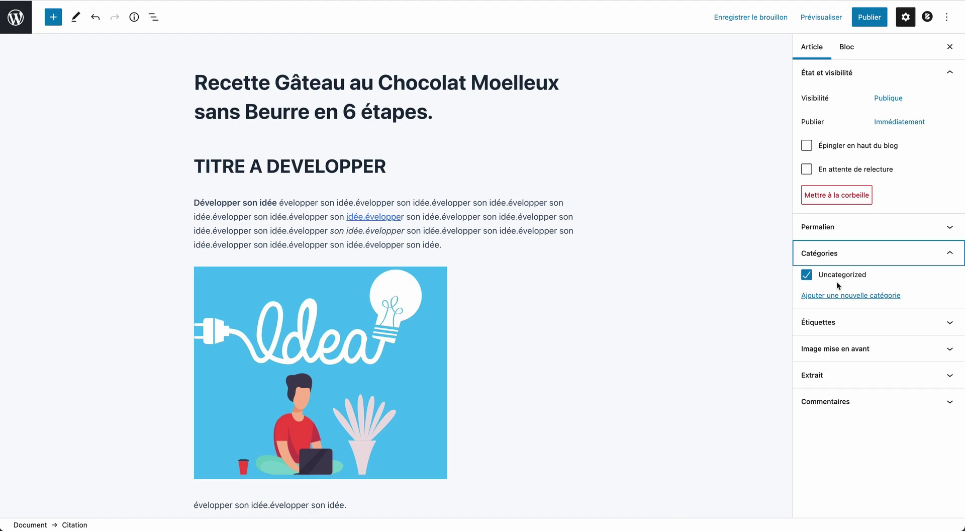
{"action": "left_click", "coordinate": [850, 297]}
{"action": "left_click", "coordinate": [863, 324]}
{"action": "type", "text": "Desser"}
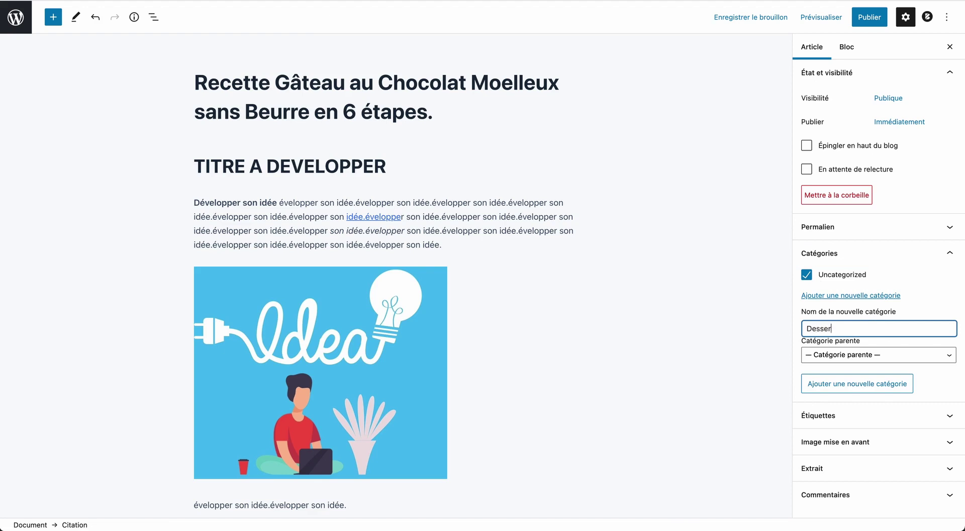
{"action": "type", "text": "ts Chcolo"}
{"action": "key", "text": "BackSpace"}
{"action": "key", "text": "BackSpace"}
{"action": "key", "text": "BackSpace"}
{"action": "key", "text": "BackSpace"}
{"action": "key", "text": "BackSpace"}
{"action": "key", "text": "BackSpace"}
{"action": "key", "text": "BackSpace"}
{"action": "key", "text": "BackSpace"}
{"action": "key", "text": "BackSpace"}
{"action": "key", "text": "BackSpace"}
{"action": "key", "text": "BackSpace"}
{"action": "key", "text": "BackSpace"}
{"action": "left_click", "coordinate": [875, 386]}
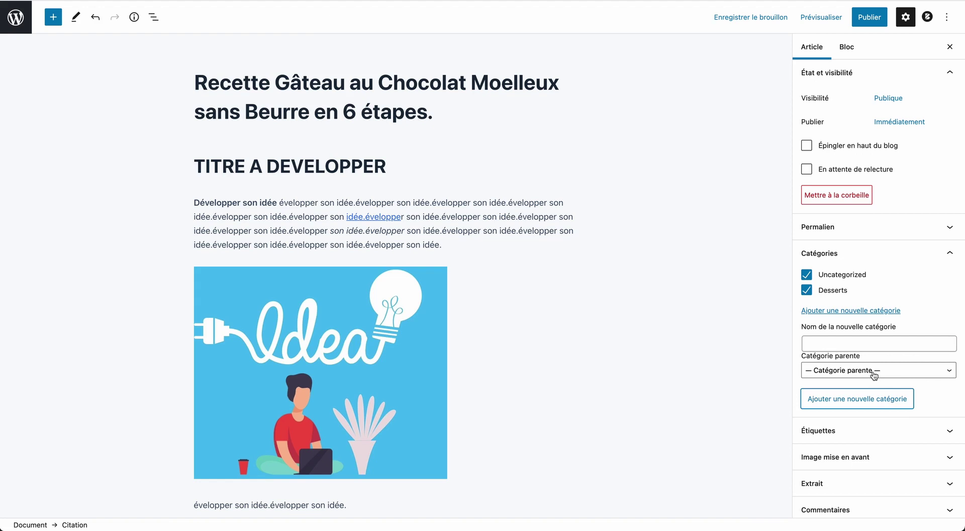
Add the category "Desserts chocolat" under the parent Desserts, and remove the article from Uncategorized.
{"action": "left_click", "coordinate": [846, 346]}
{"action": "type", "text": "Chcol"}
{"action": "type", "text": "Desserts chg"}
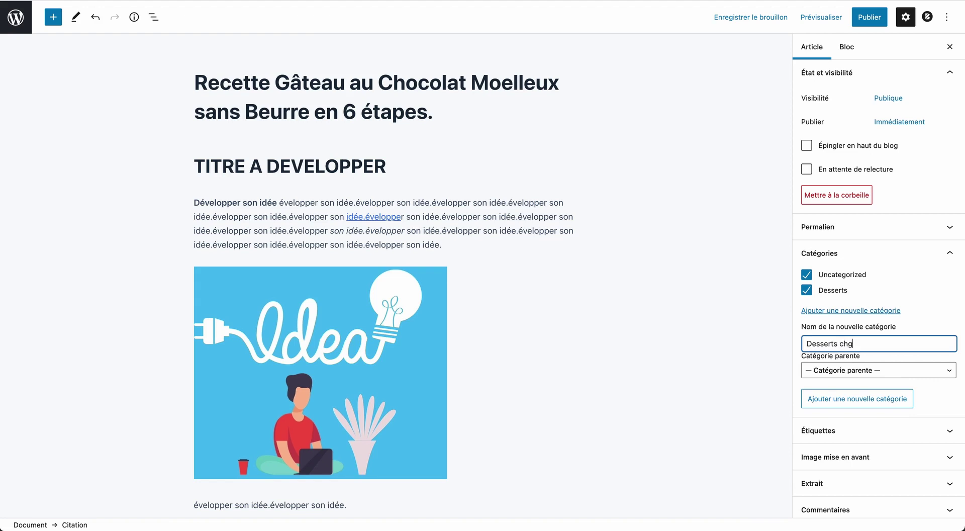
{"action": "key", "text": "BackSpace"}
{"action": "type", "text": "ocolat"}
{"action": "left_click", "coordinate": [865, 372]}
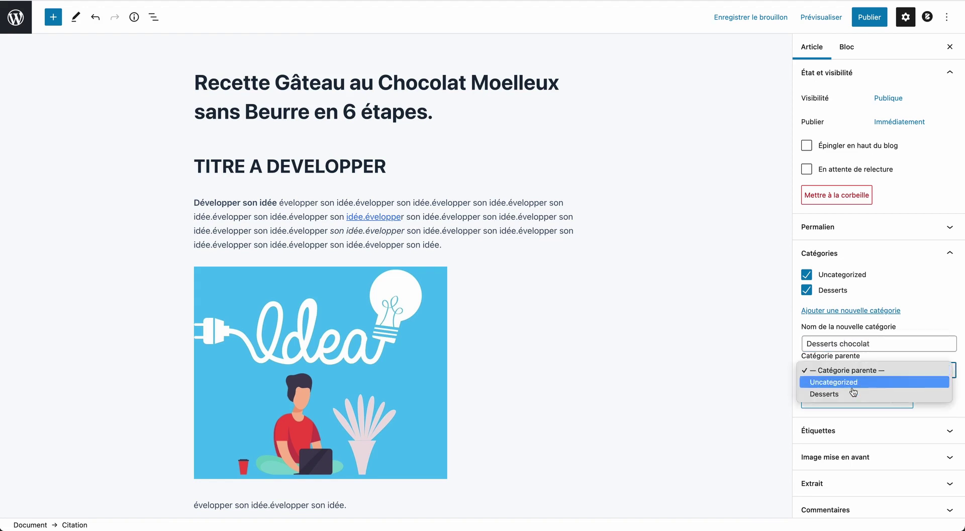
{"action": "left_click", "coordinate": [860, 394]}
{"action": "left_click", "coordinate": [861, 401]}
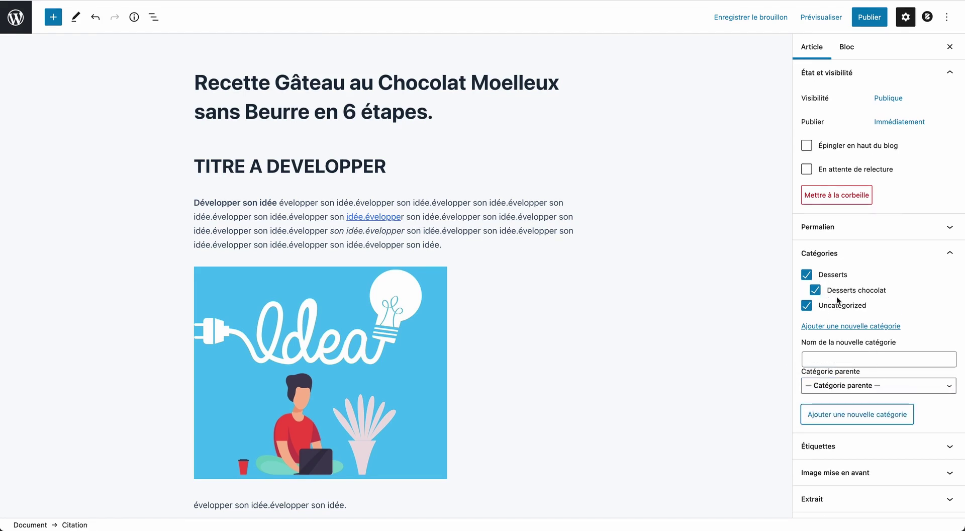
{"action": "left_click", "coordinate": [814, 303]}
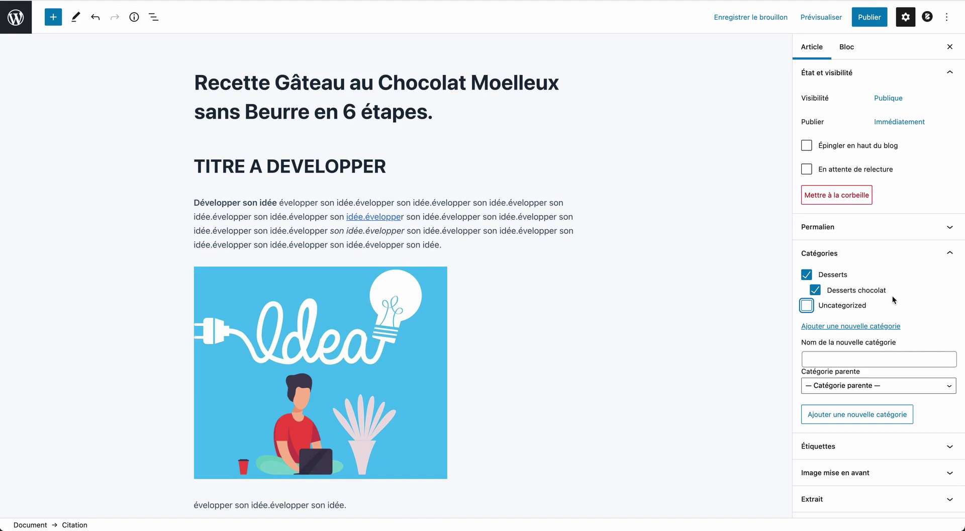
{"action": "left_click", "coordinate": [936, 256]}
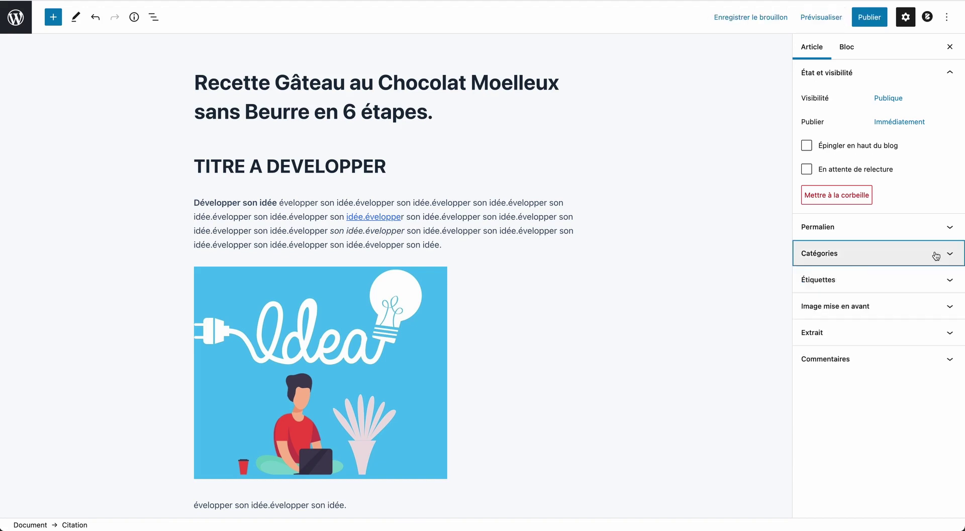
Add the tags dessert, chocolat, gateau, gourmandises and noël to the article.
{"action": "left_click", "coordinate": [901, 288]}
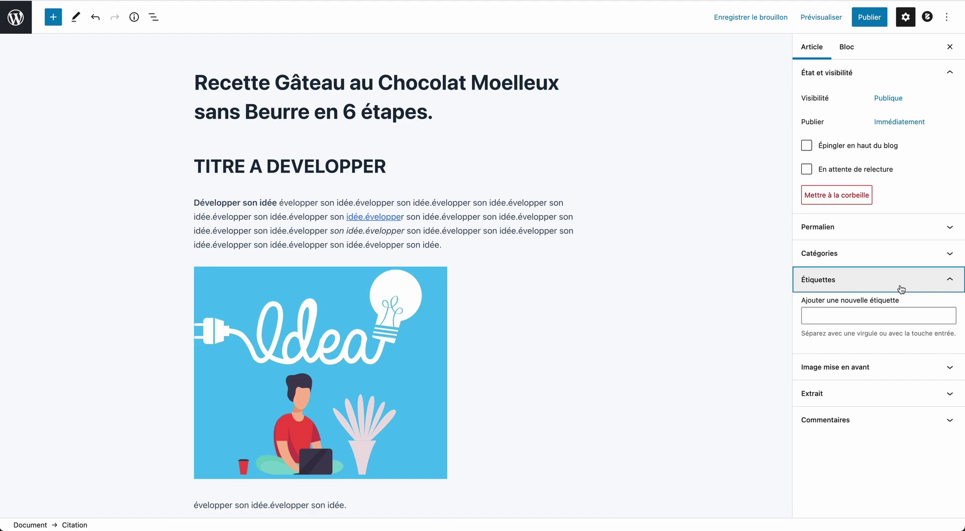
{"action": "left_click", "coordinate": [877, 313]}
{"action": "type", "text": "dessert"}
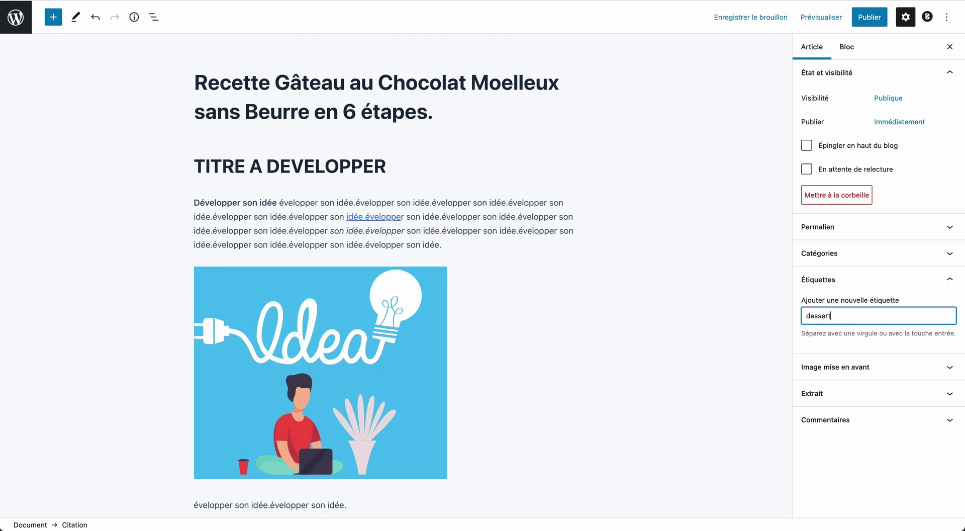
{"action": "key", "text": "Return"}
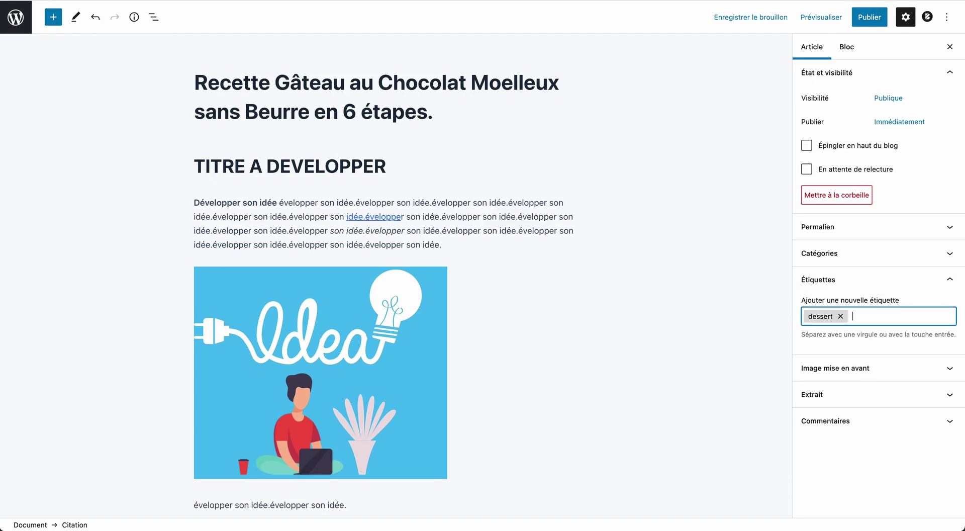
{"action": "type", "text": "chocolat"}
{"action": "key", "text": "Return"}
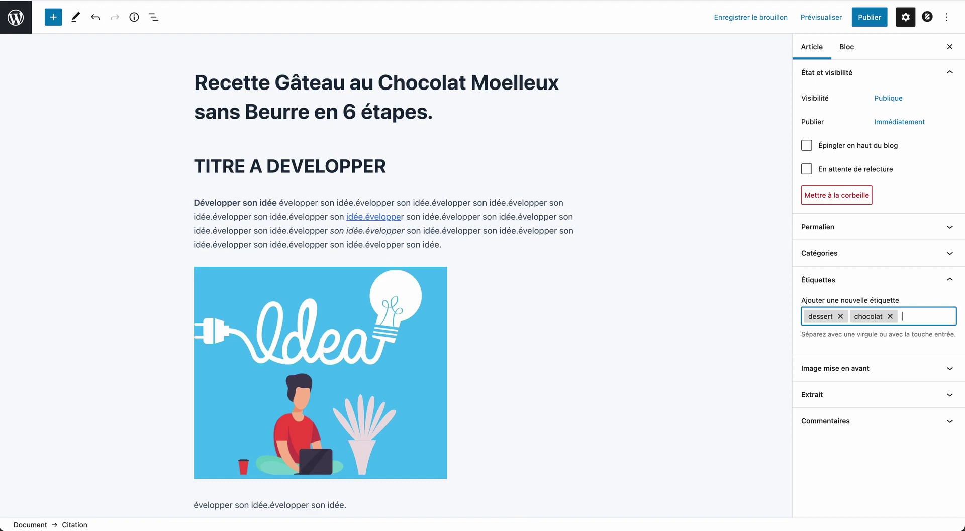
{"action": "type", "text": "gateau"}
{"action": "key", "text": "Return"}
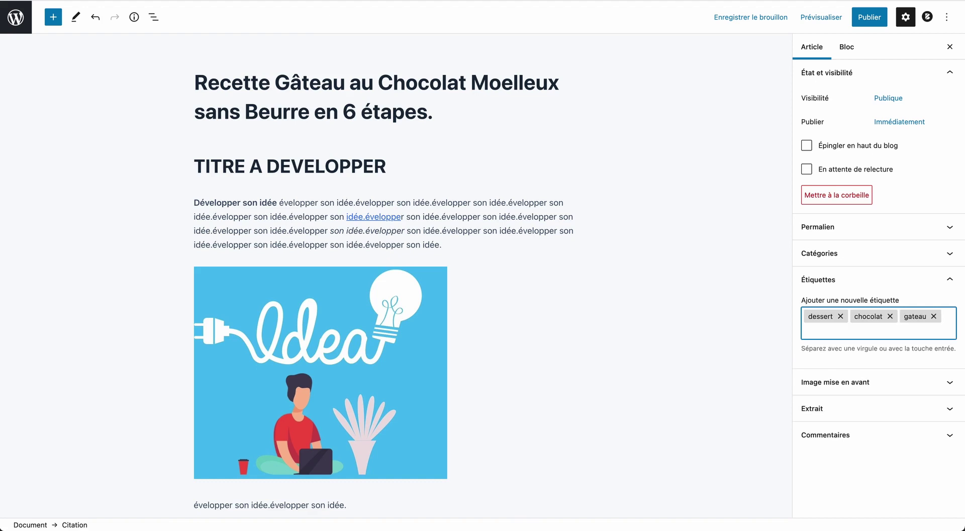
{"action": "type", "text": "gourmandises"}
{"action": "key", "text": "Return"}
{"action": "type", "text": "noël"}
{"action": "key", "text": "Return"}
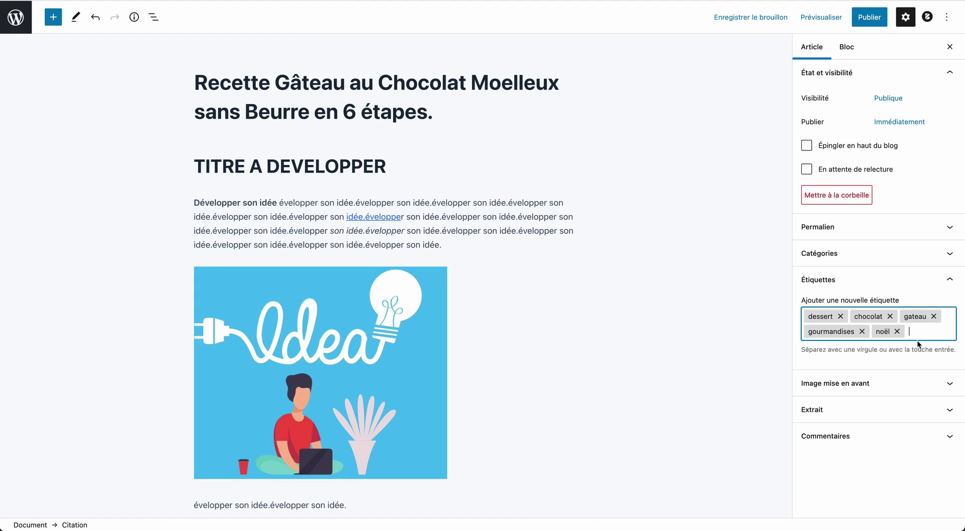
{"action": "key", "text": "ctrl+s"}
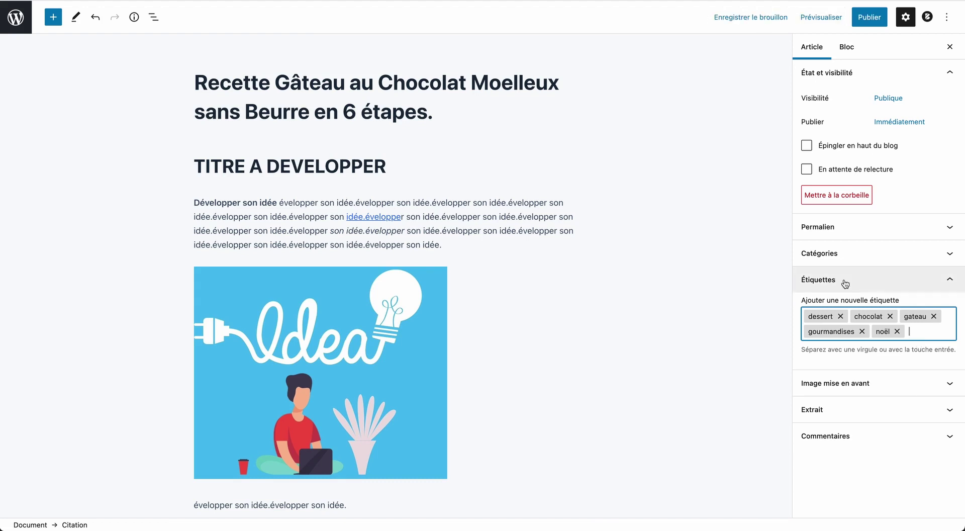
{"action": "left_click", "coordinate": [844, 280]}
Look at the featured image upload dialog without choosing an image.
{"action": "left_click", "coordinate": [915, 317]}
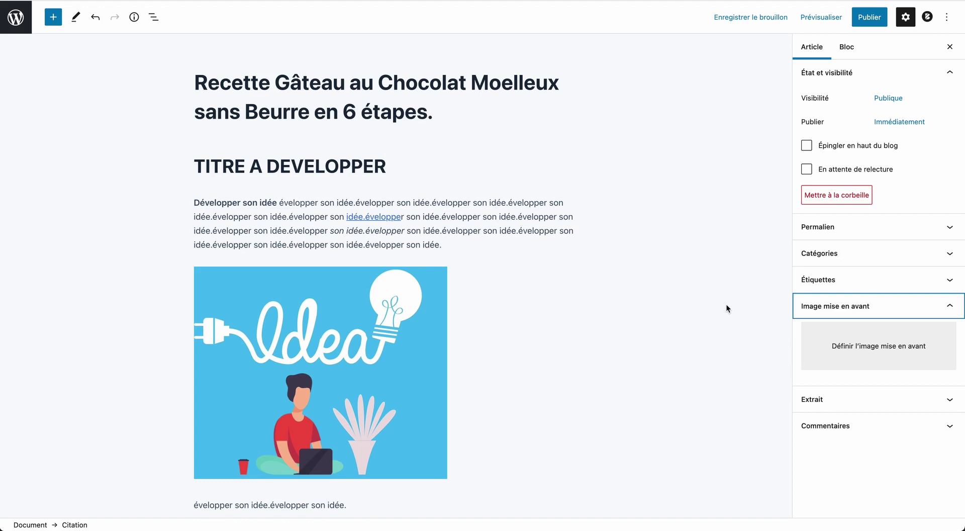
{"action": "left_click", "coordinate": [854, 354]}
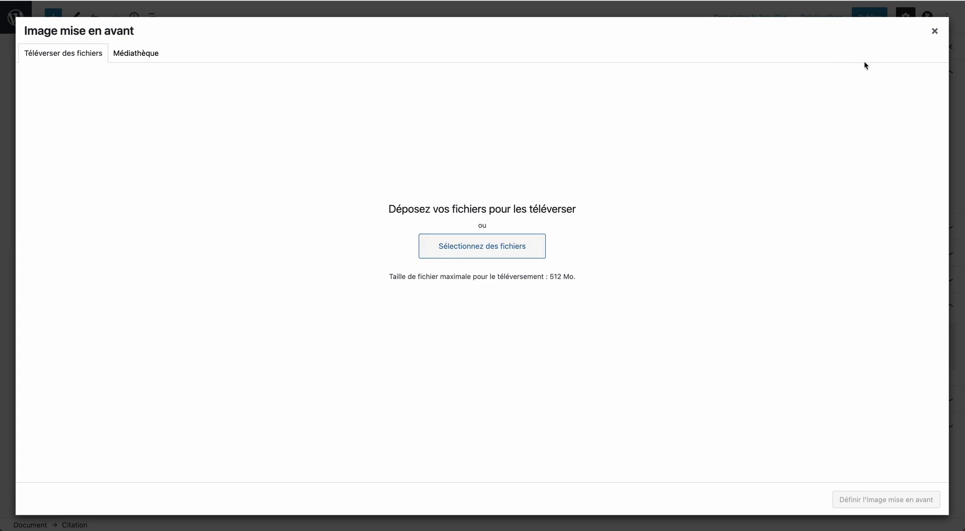
{"action": "left_click", "coordinate": [933, 32]}
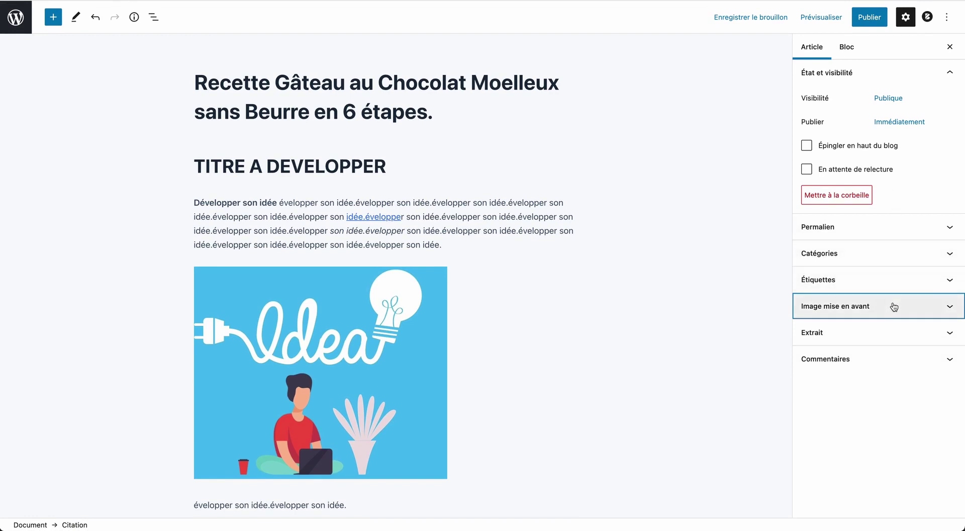
Start publishing the article and set its publication date to 27 novembre 2021.
{"action": "scroll", "coordinate": [541, 306], "scroll_direction": "down", "scroll_amount": 1}
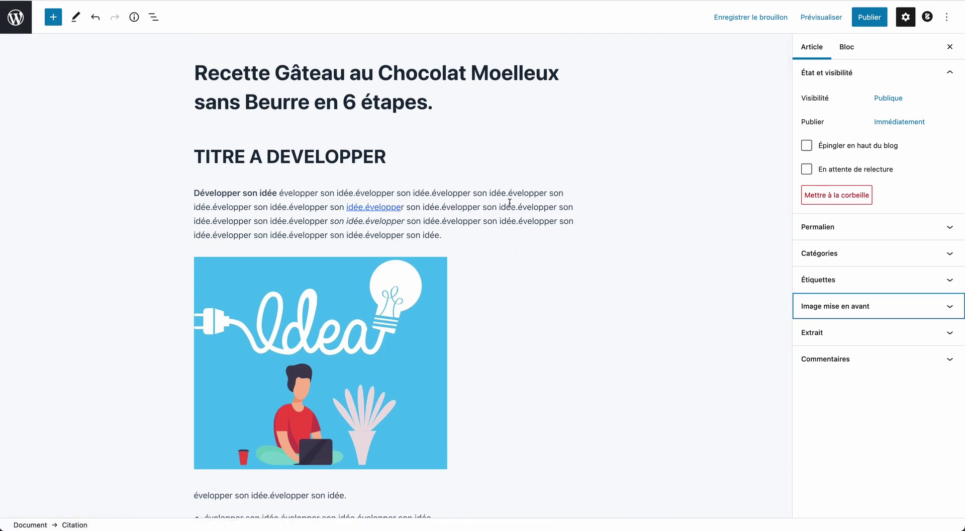
{"action": "scroll", "coordinate": [509, 203], "scroll_direction": "down", "scroll_amount": 4}
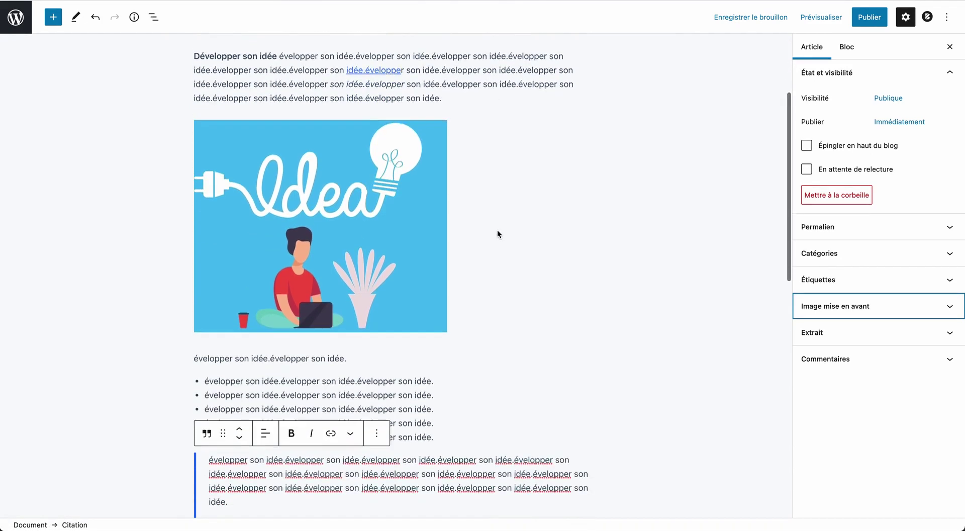
{"action": "scroll", "coordinate": [496, 234], "scroll_direction": "down", "scroll_amount": 1}
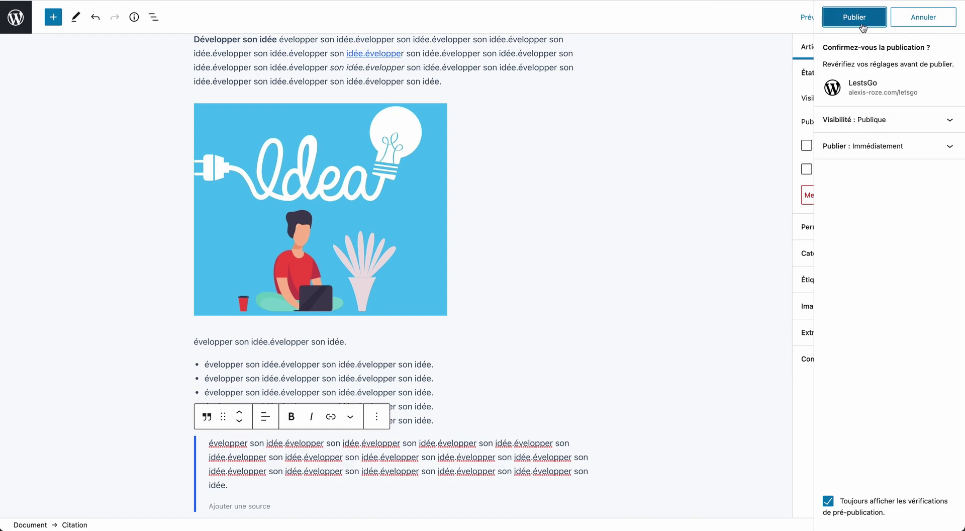
{"action": "left_click", "coordinate": [893, 149]}
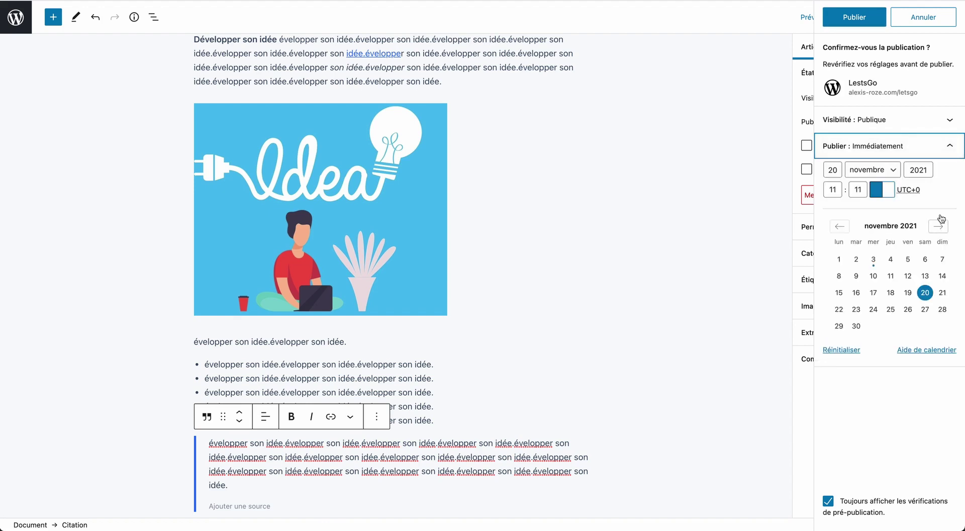
{"action": "left_click", "coordinate": [896, 147]}
{"action": "left_click", "coordinate": [898, 147]}
{"action": "left_click", "coordinate": [925, 310]}
Set the publication time to 08:00 and schedule the article.
{"action": "left_click", "coordinate": [829, 201]}
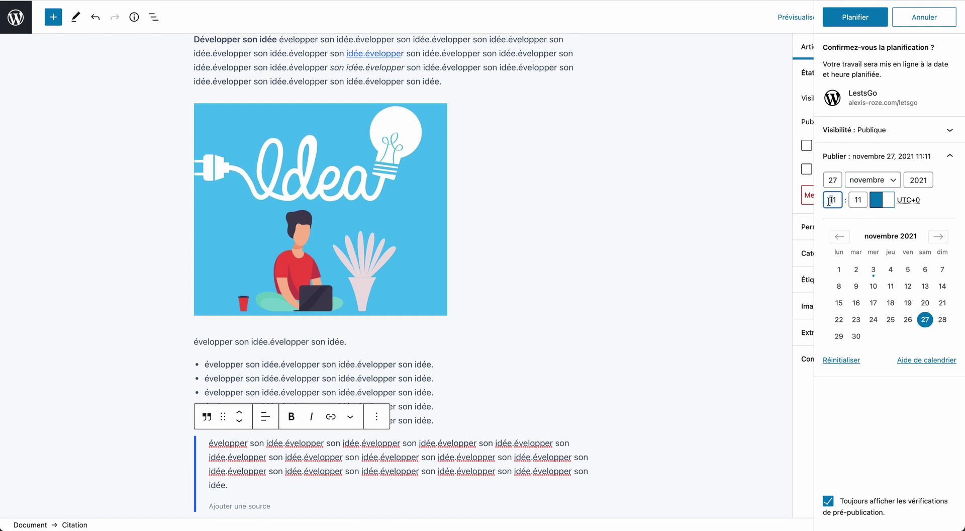
{"action": "double_click", "coordinate": [828, 201]}
{"action": "type", "text": "08"}
{"action": "key", "text": "Tab"}
{"action": "type", "text": "00"}
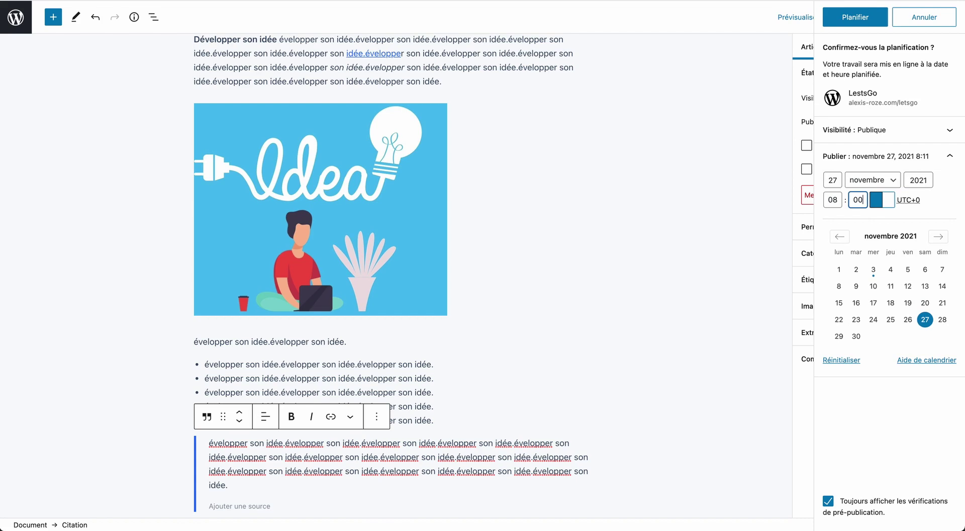
{"action": "left_click", "coordinate": [863, 395]}
{"action": "left_click", "coordinate": [856, 21]}
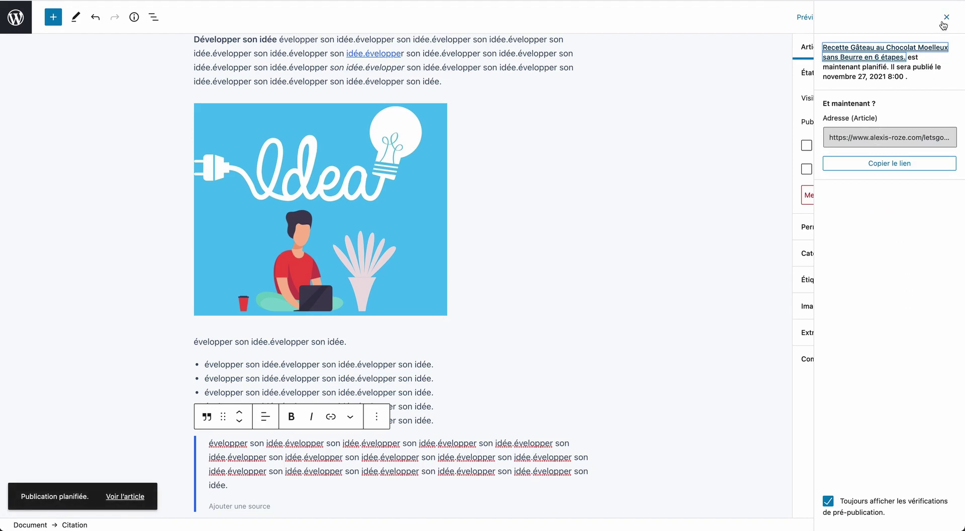
{"action": "left_click", "coordinate": [943, 21]}
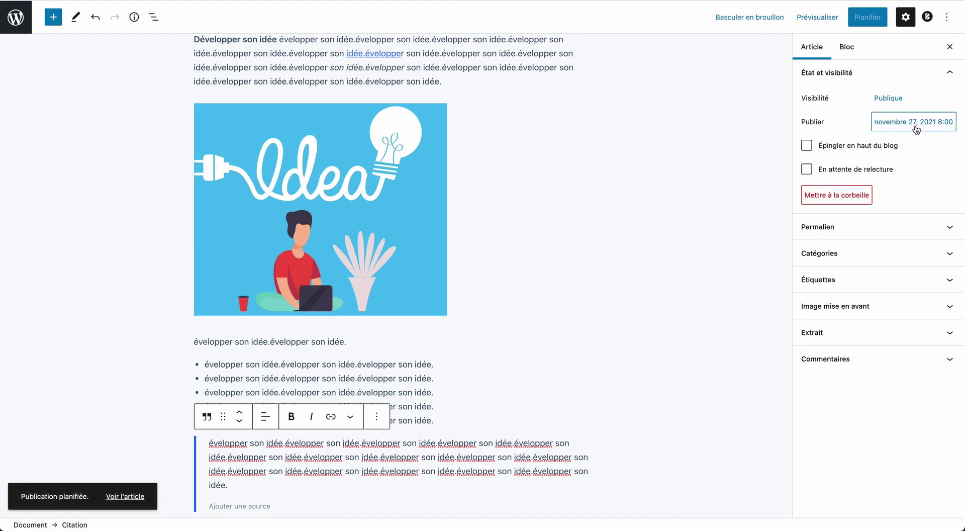
Reset the scheduled publication date to immediate and switch the article back to draft.
{"action": "left_click", "coordinate": [886, 126]}
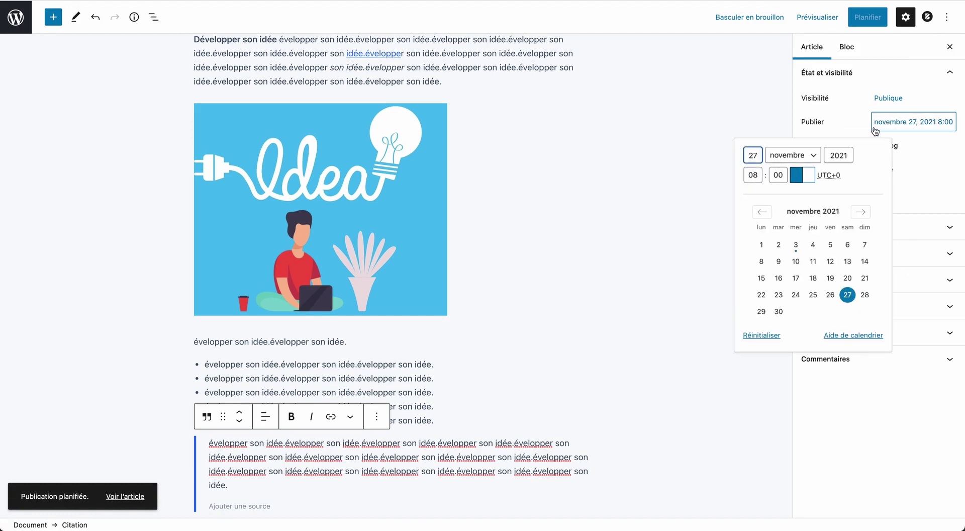
{"action": "left_click", "coordinate": [761, 334]}
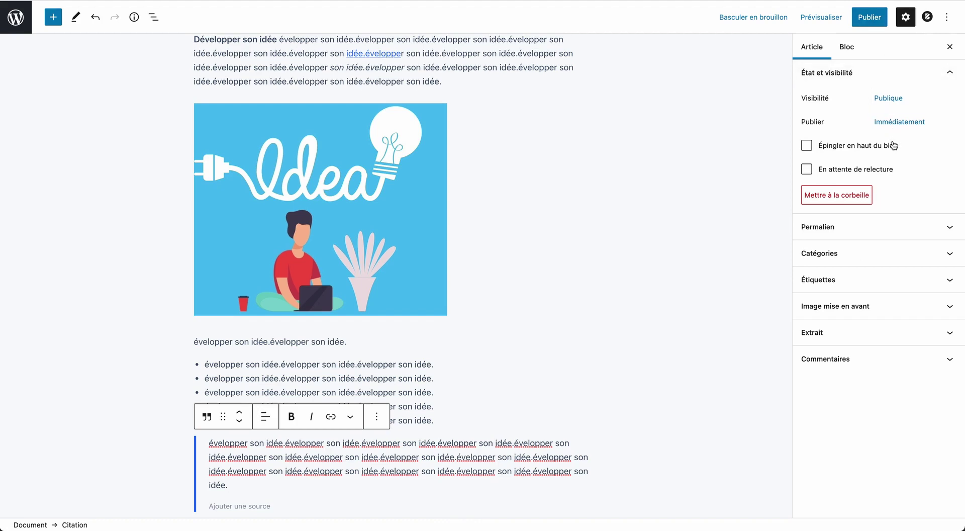
{"action": "left_click", "coordinate": [753, 22]}
{"action": "left_click", "coordinate": [591, 40]}
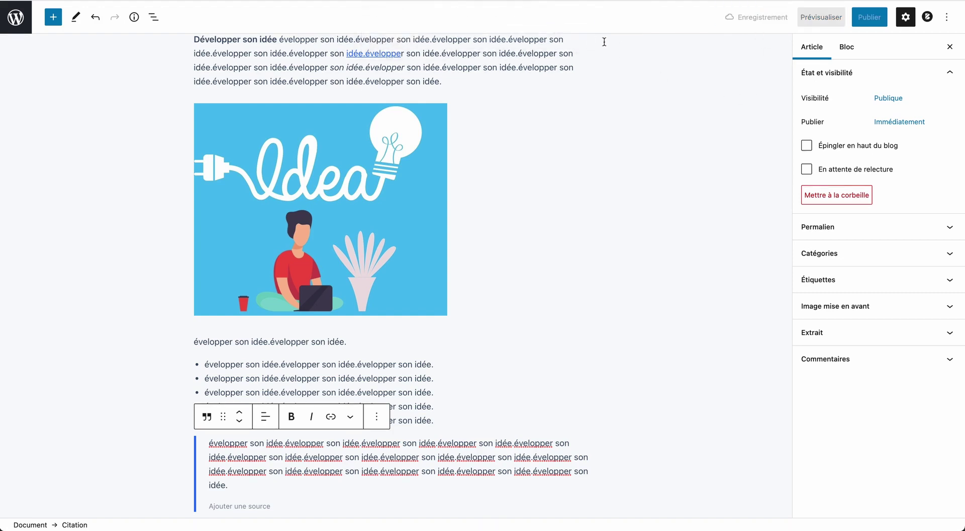